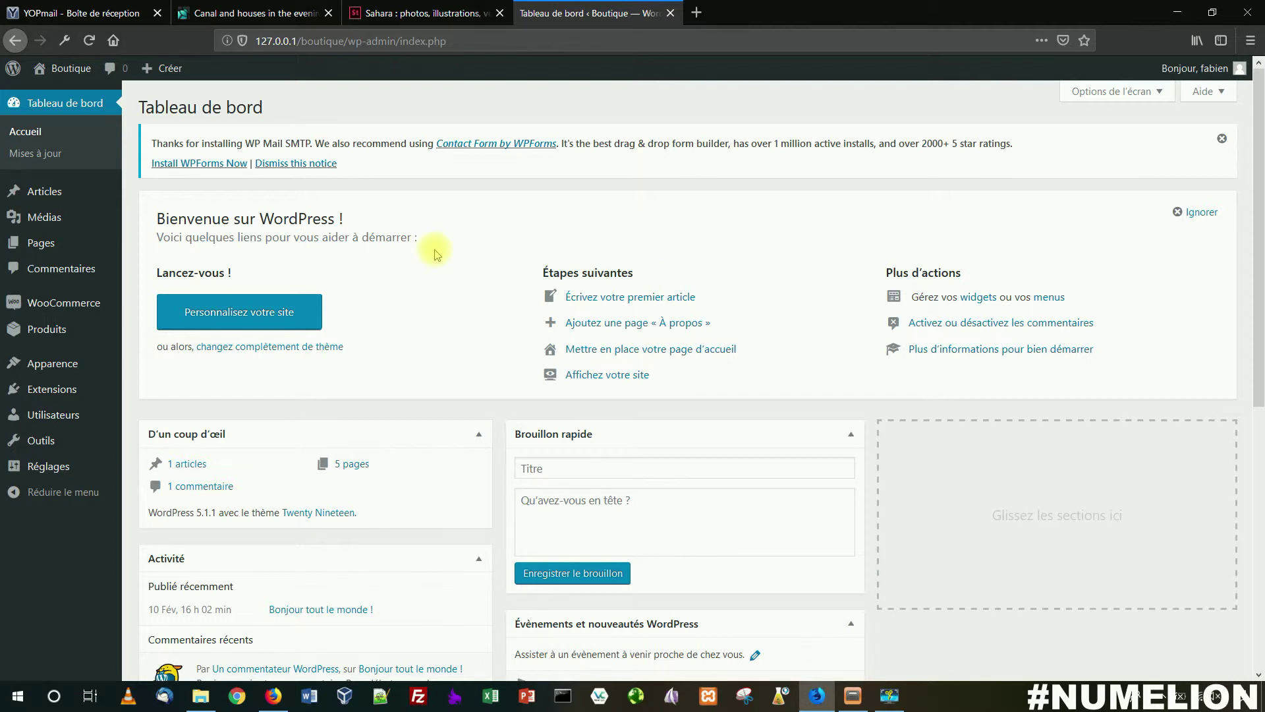
On the PhotoDune page of the Haarlem canal photo, view the Extended License offer and return to the Regular License
click(253, 13)
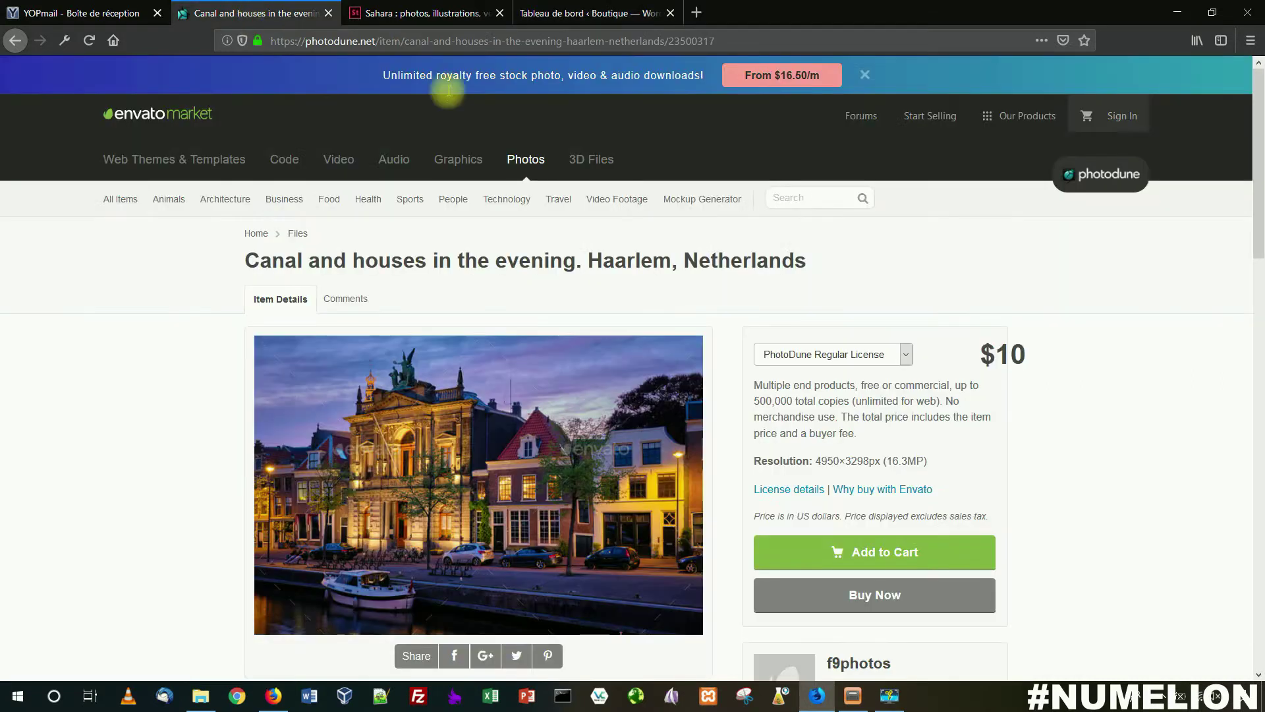
click(811, 354)
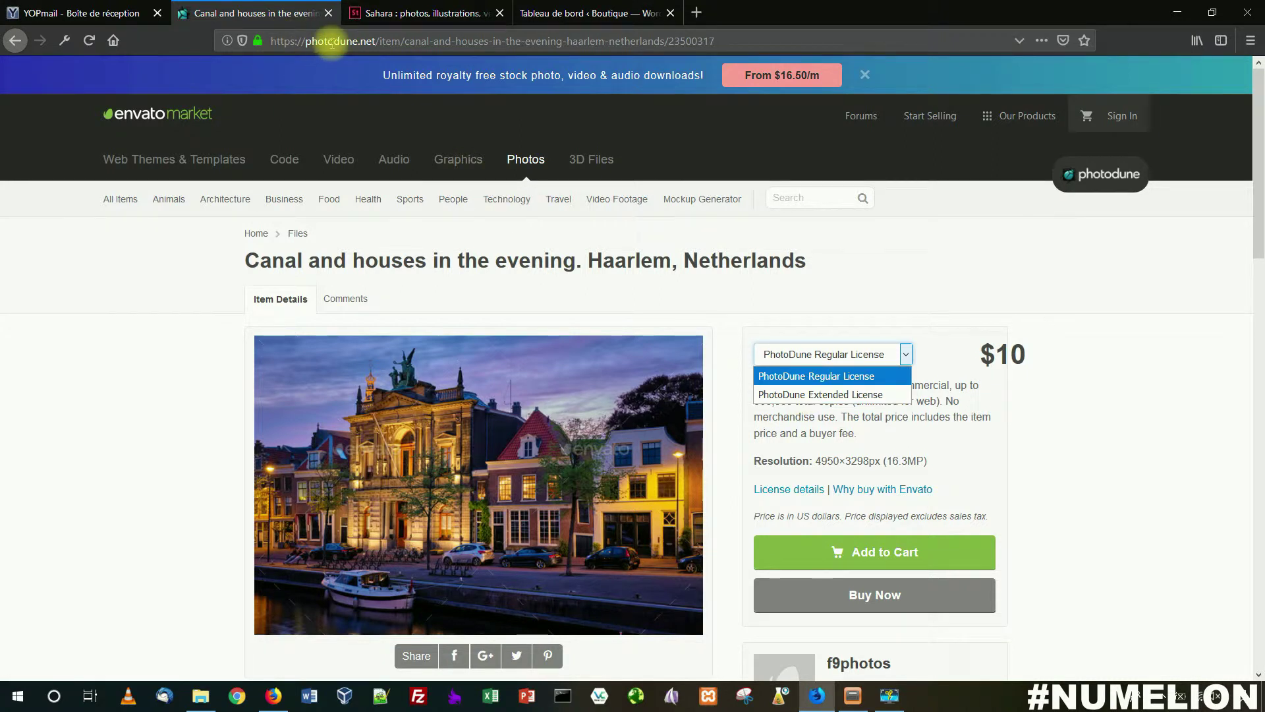
click(824, 395)
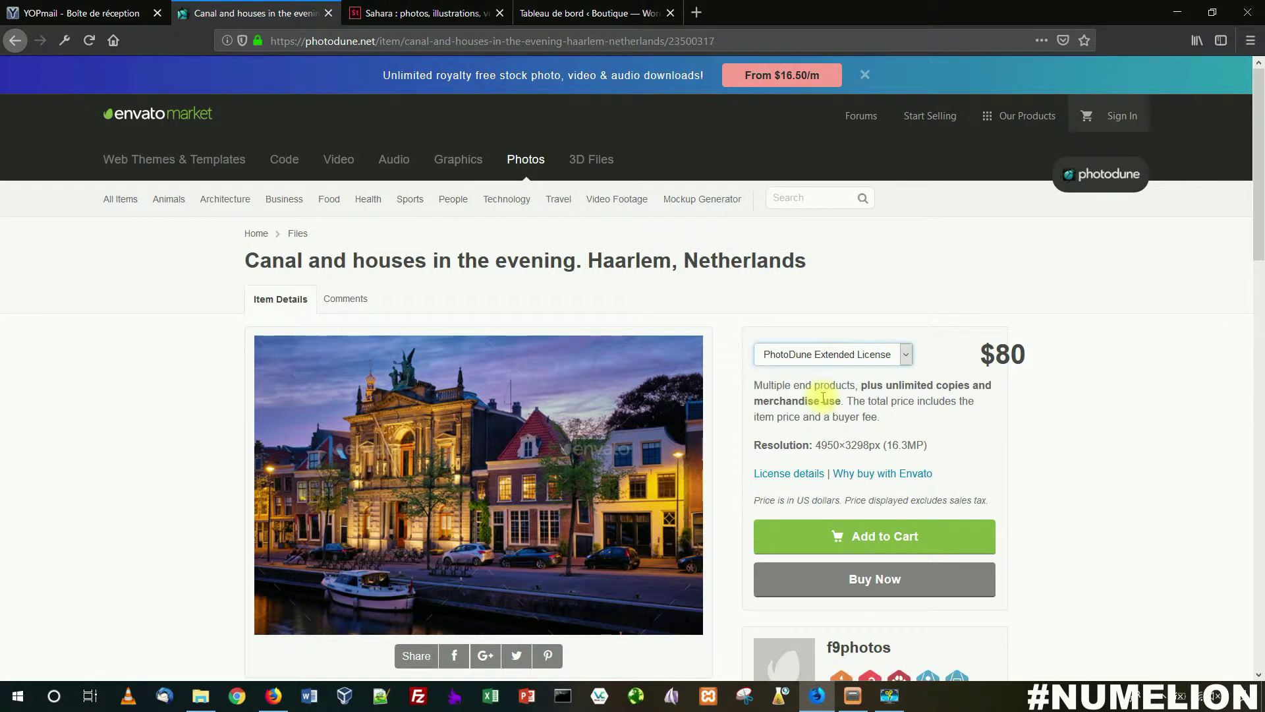
click(855, 358)
click(820, 375)
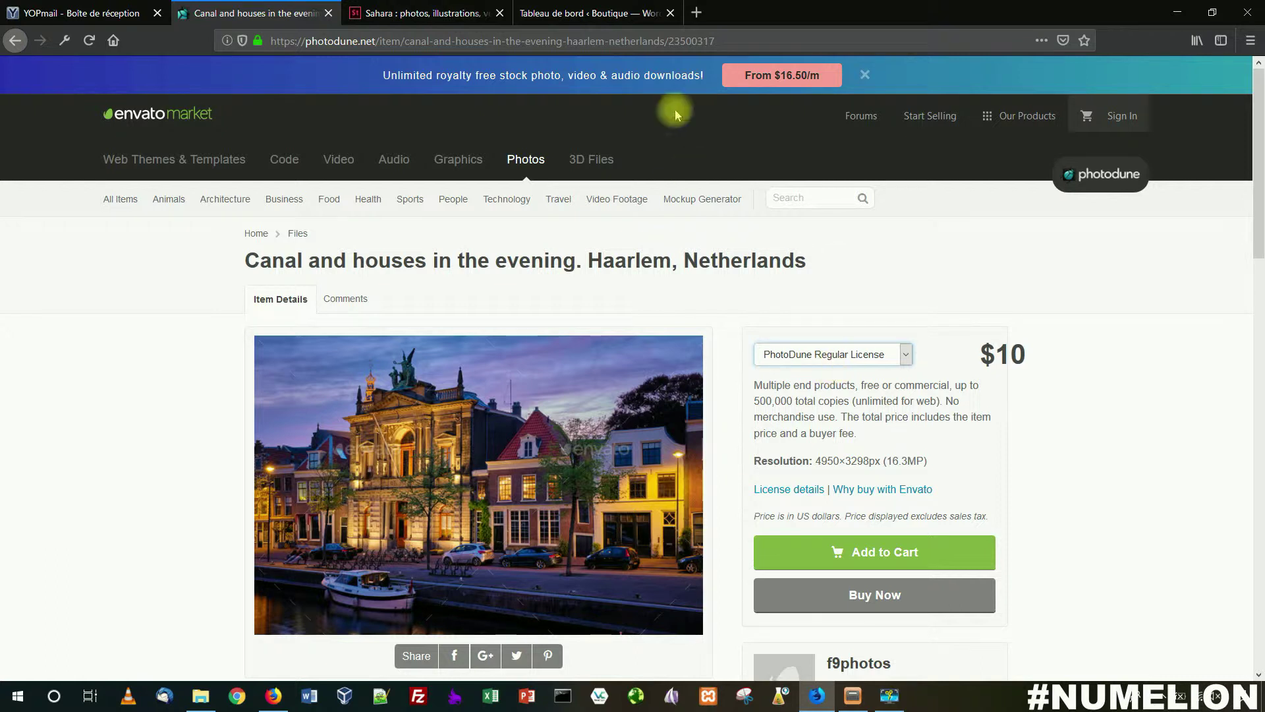
On the Adobe Stock page, examine the Sahara dunes image and display its extended licence (Licence étendue) offer
click(423, 14)
scroll(473, 210, up, 2)
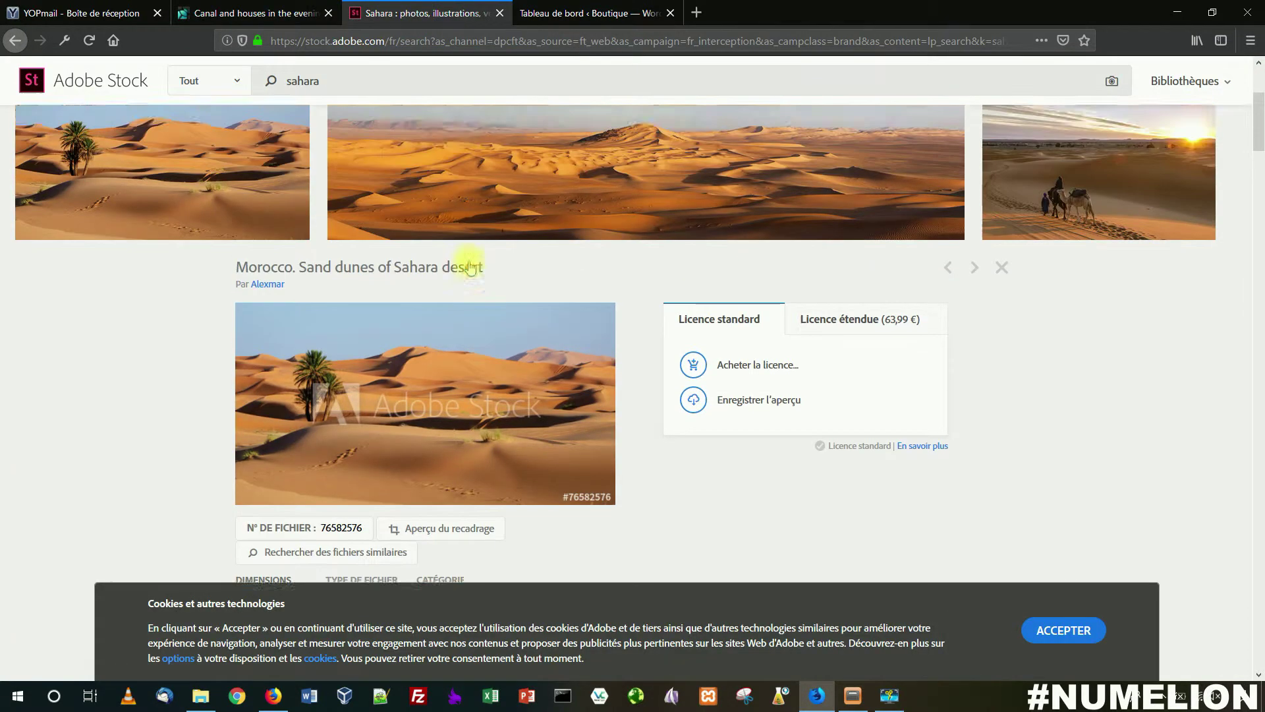
scroll(469, 255, up, 2)
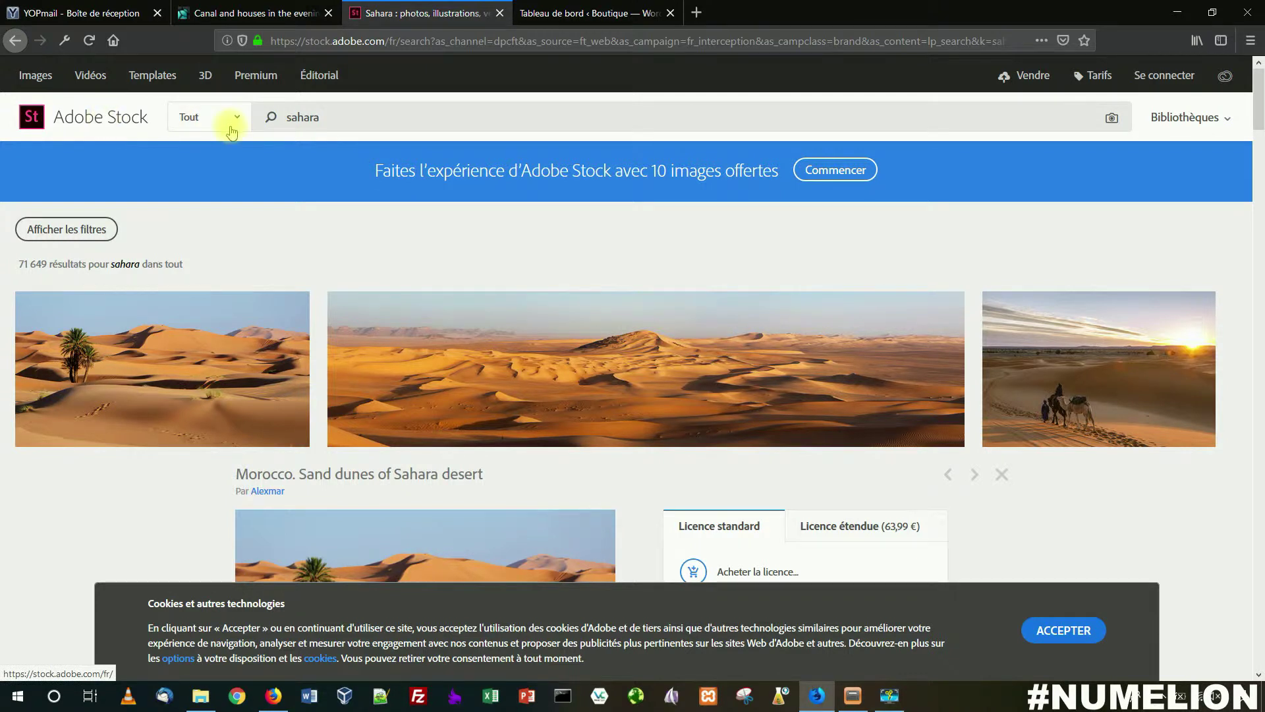
scroll(677, 340, down, 3)
scroll(571, 330, up, 3)
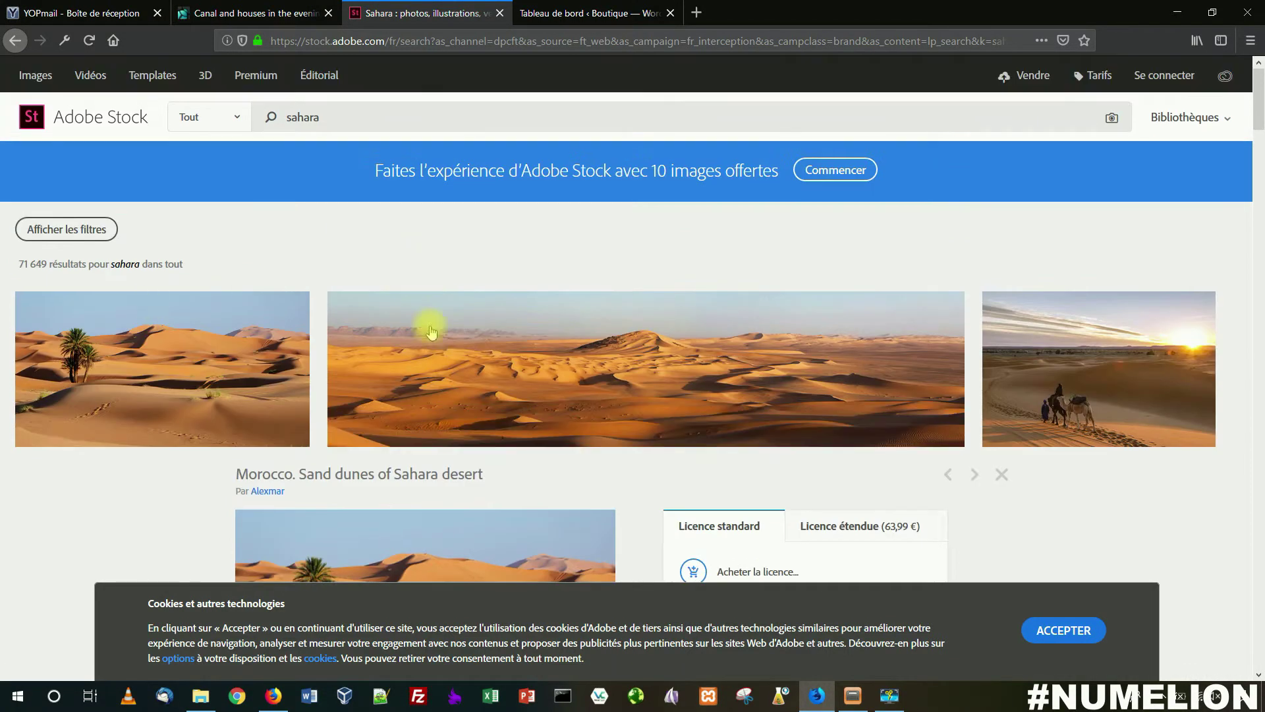
scroll(718, 377, down, 2)
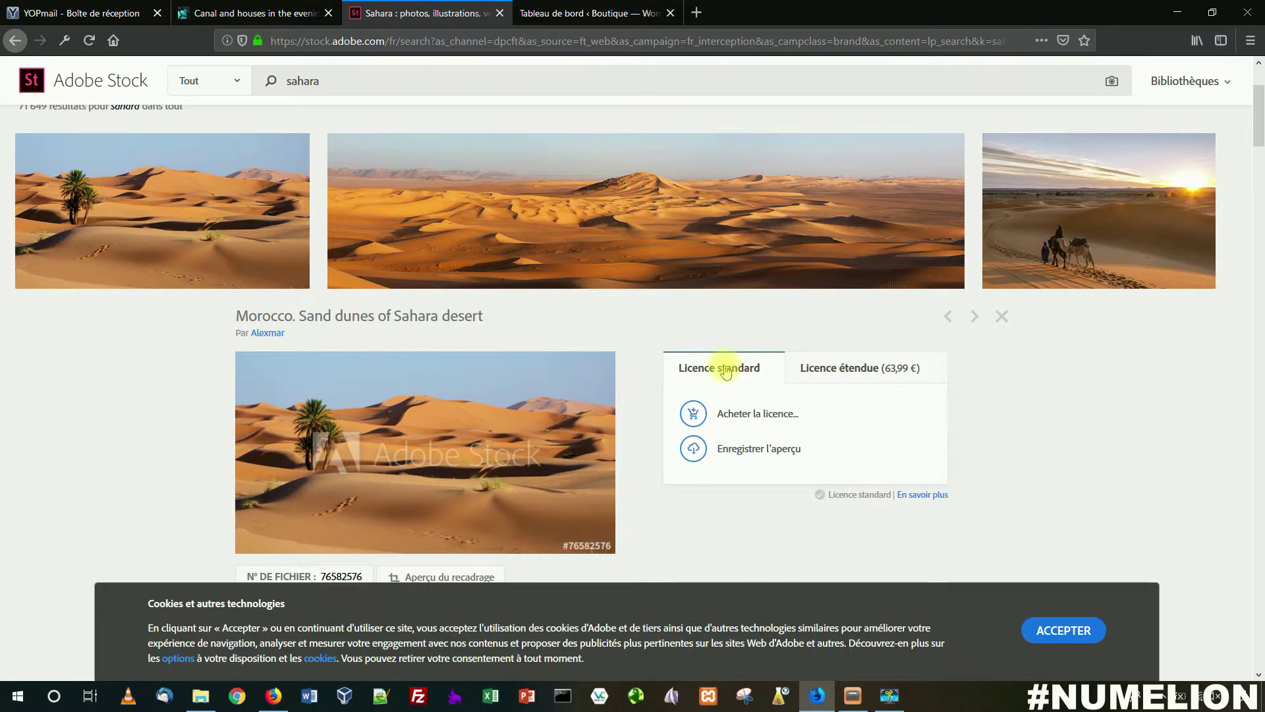
click(860, 372)
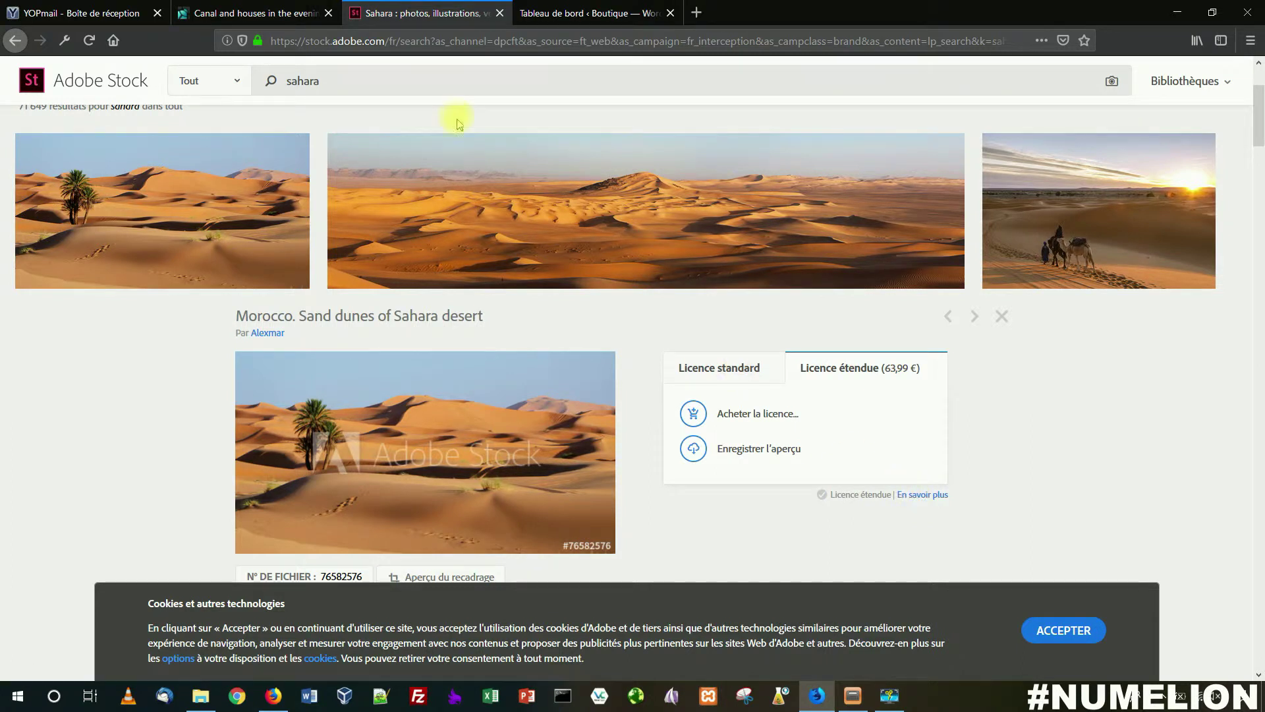
Switch back to the WordPress dashboard and start adding a new product
click(563, 29)
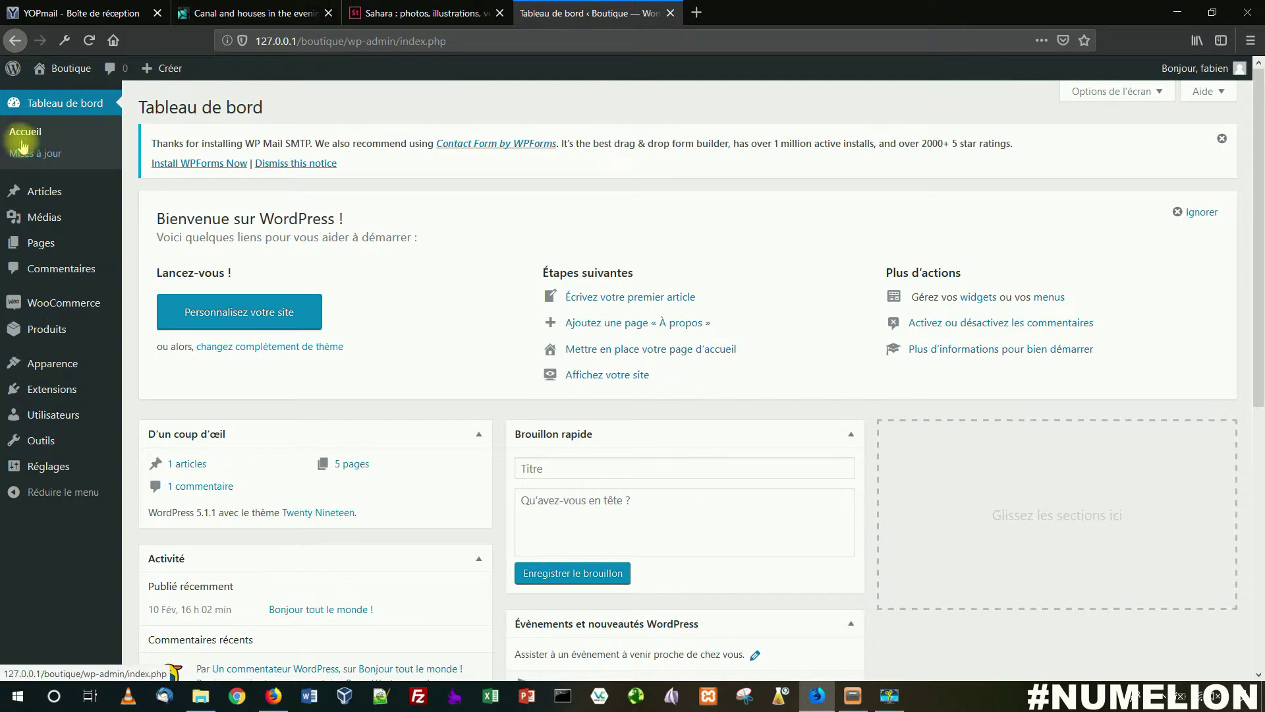
mouse_move(77, 220)
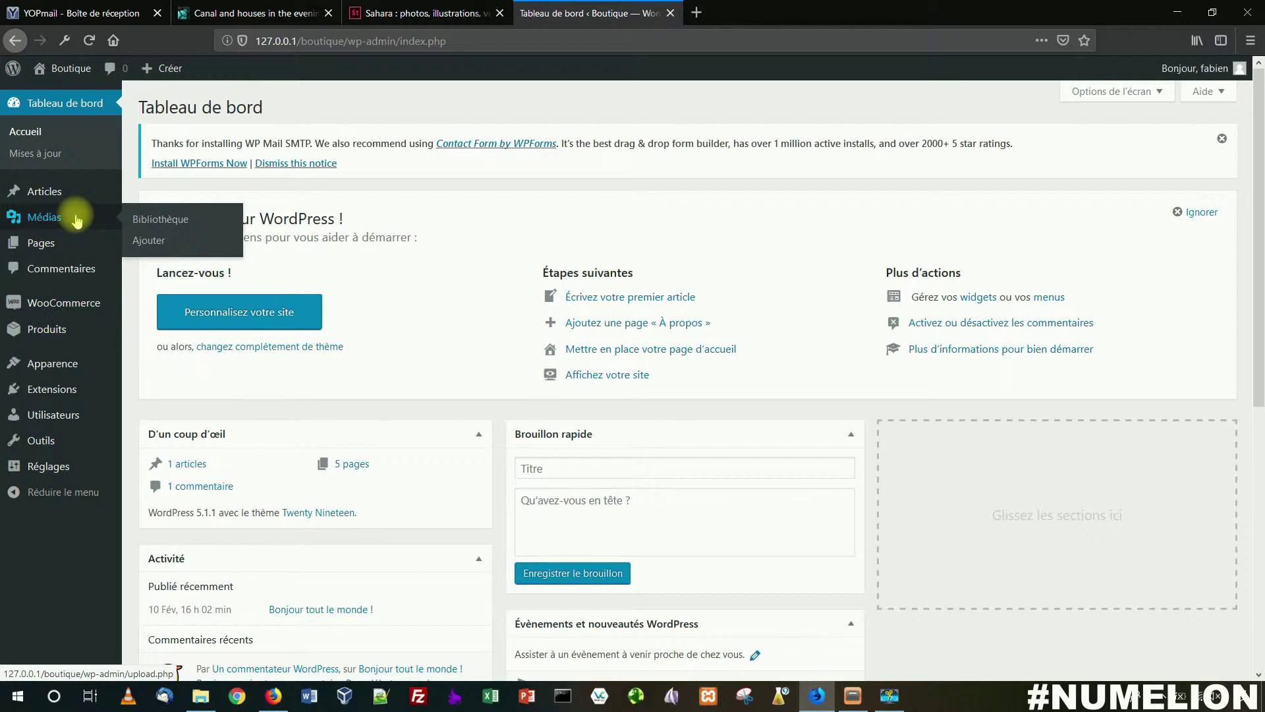
mouse_move(65, 330)
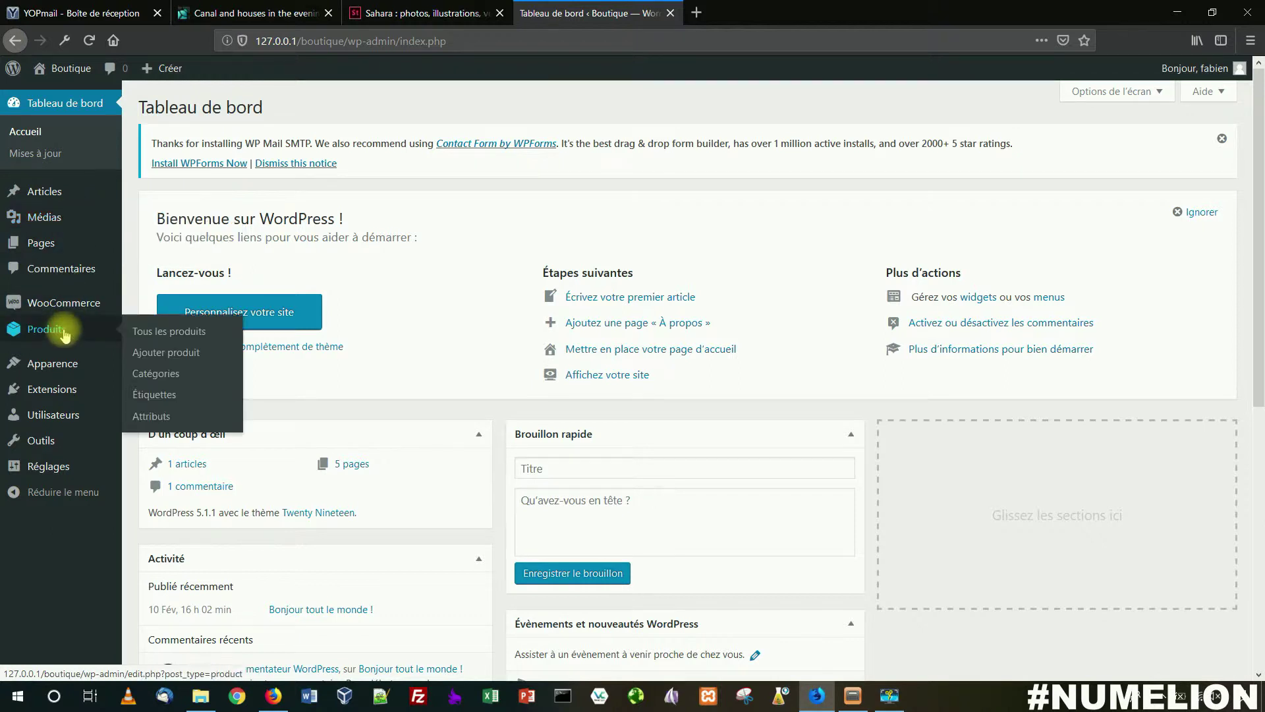
click(166, 352)
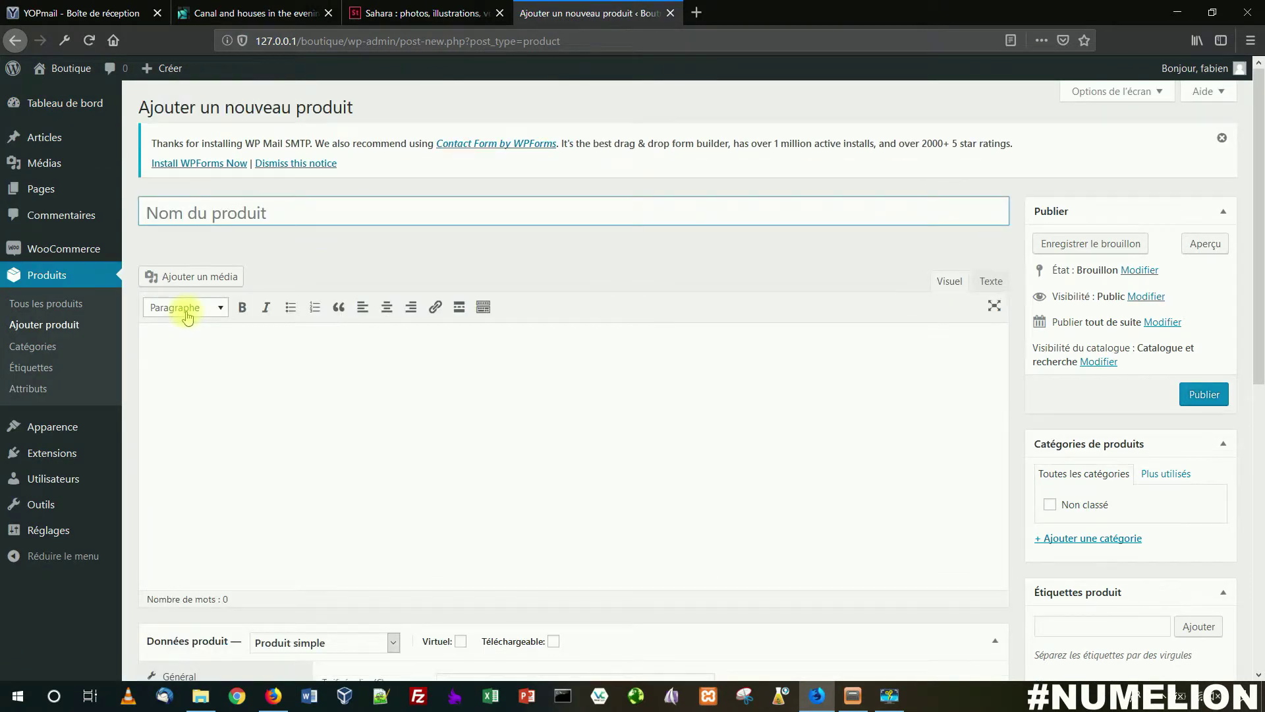
Open the media library in a separate browser tab, view the dunes.jpg attachment details and close them
mouse_move(26, 163)
right_click(159, 168)
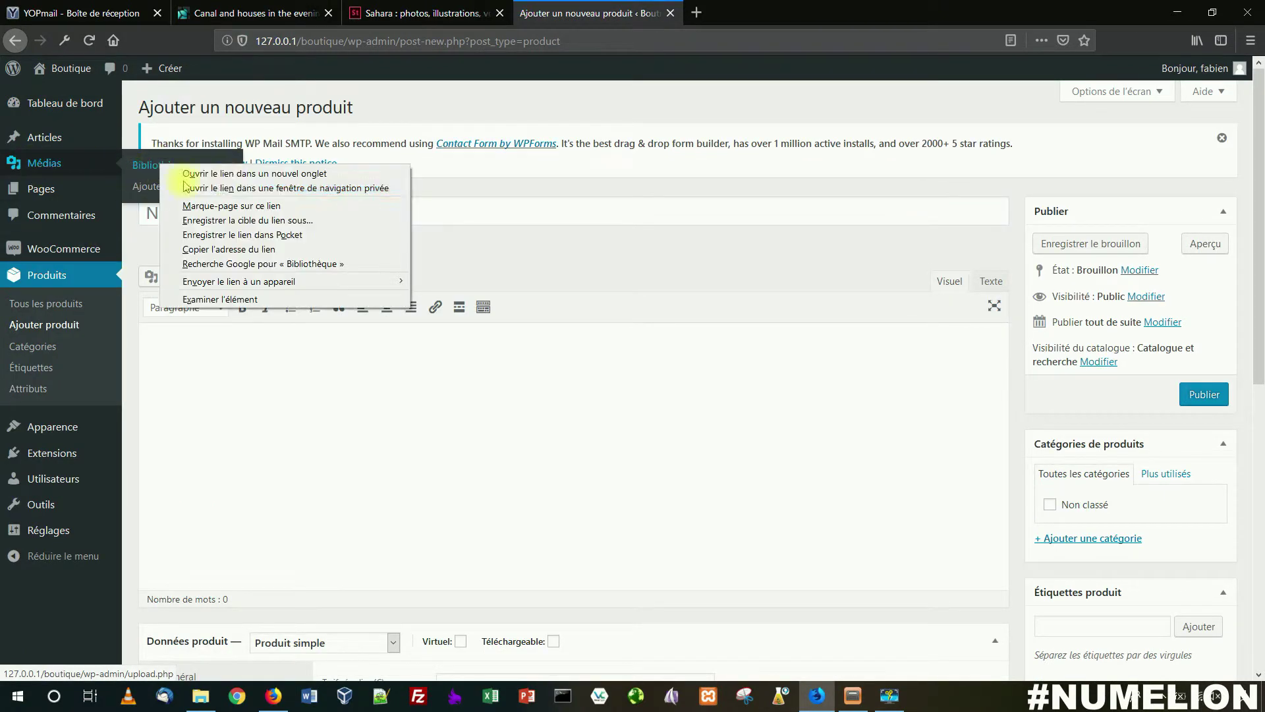
click(220, 173)
click(729, 20)
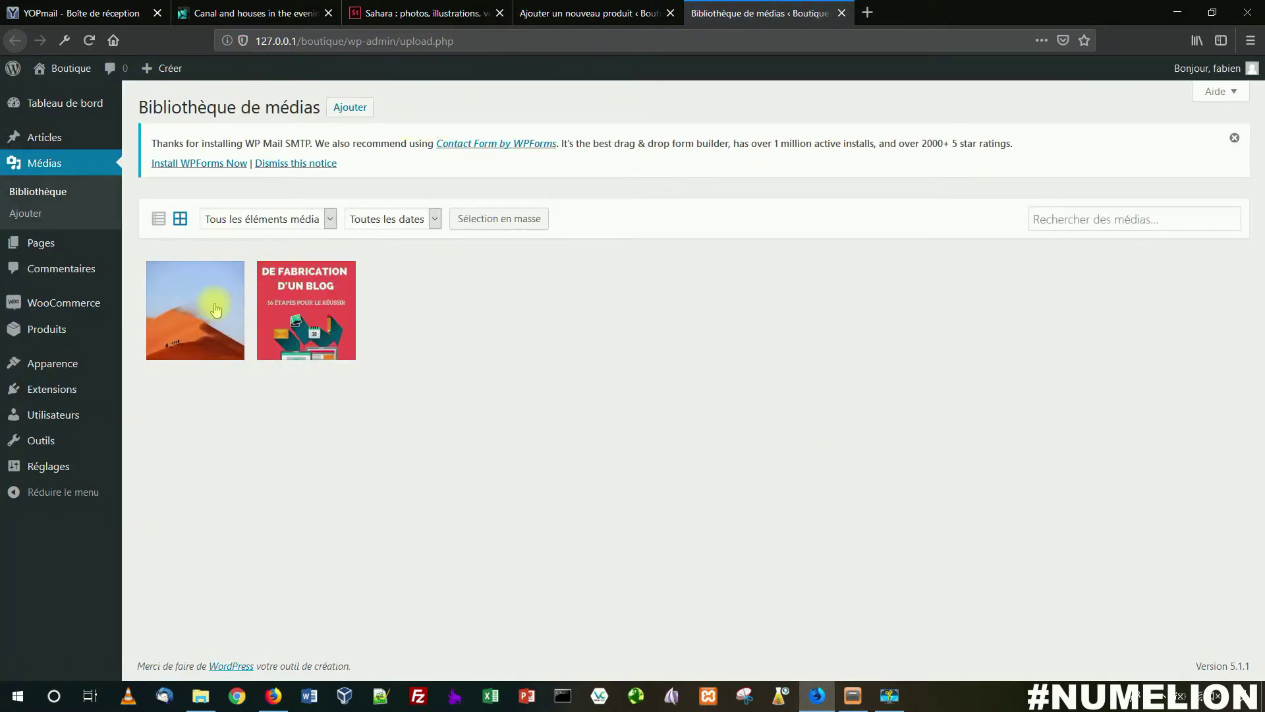
click(215, 309)
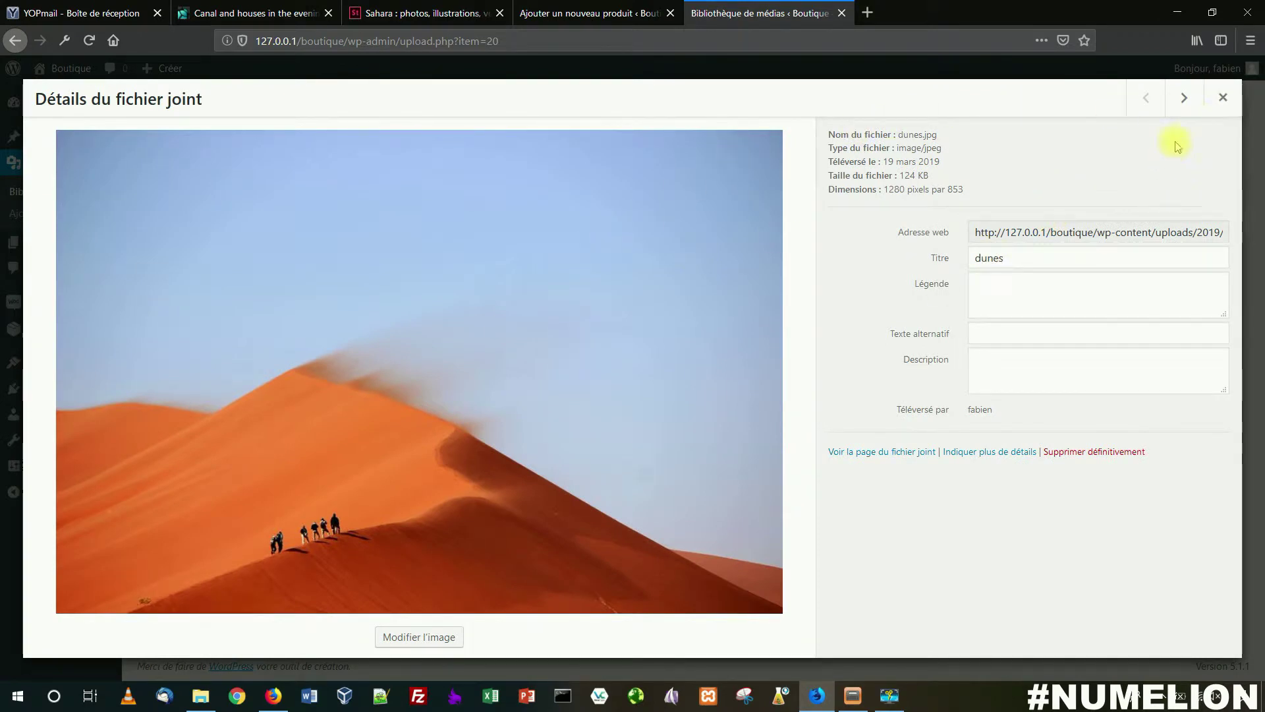
click(1223, 97)
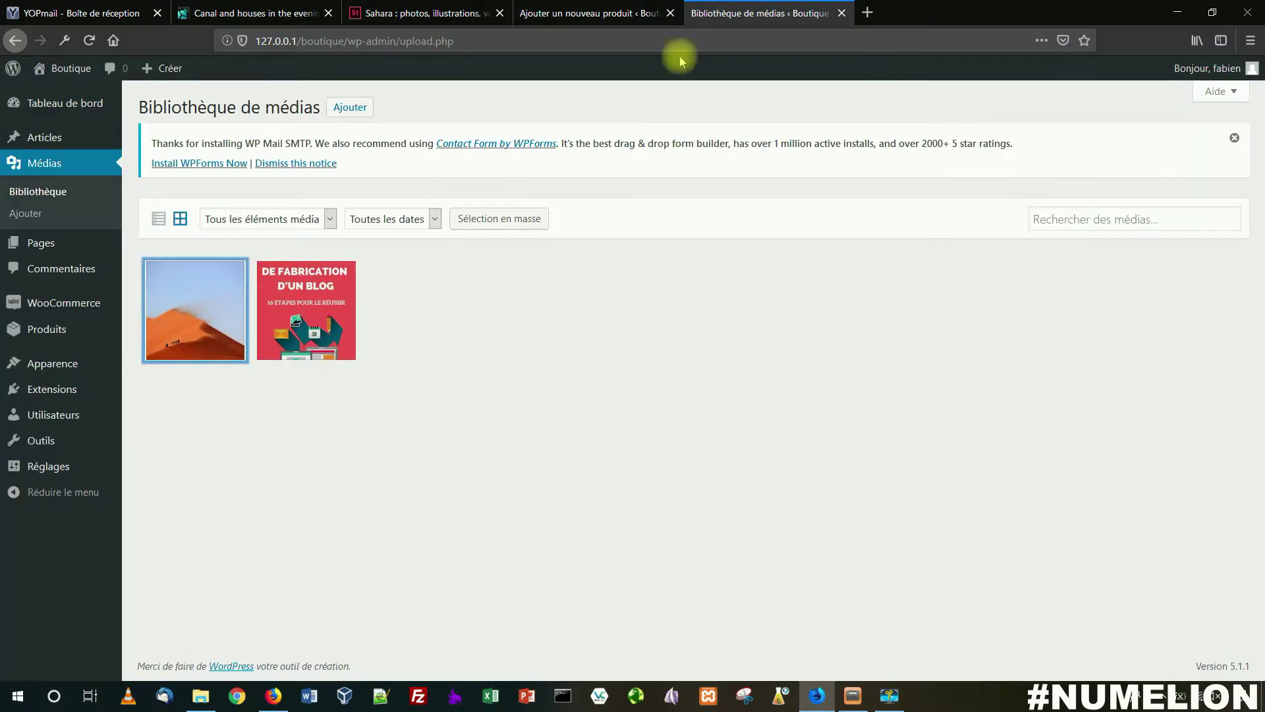
Return to the new product form and name the product "Images d'une dune"
click(563, 19)
click(260, 215)
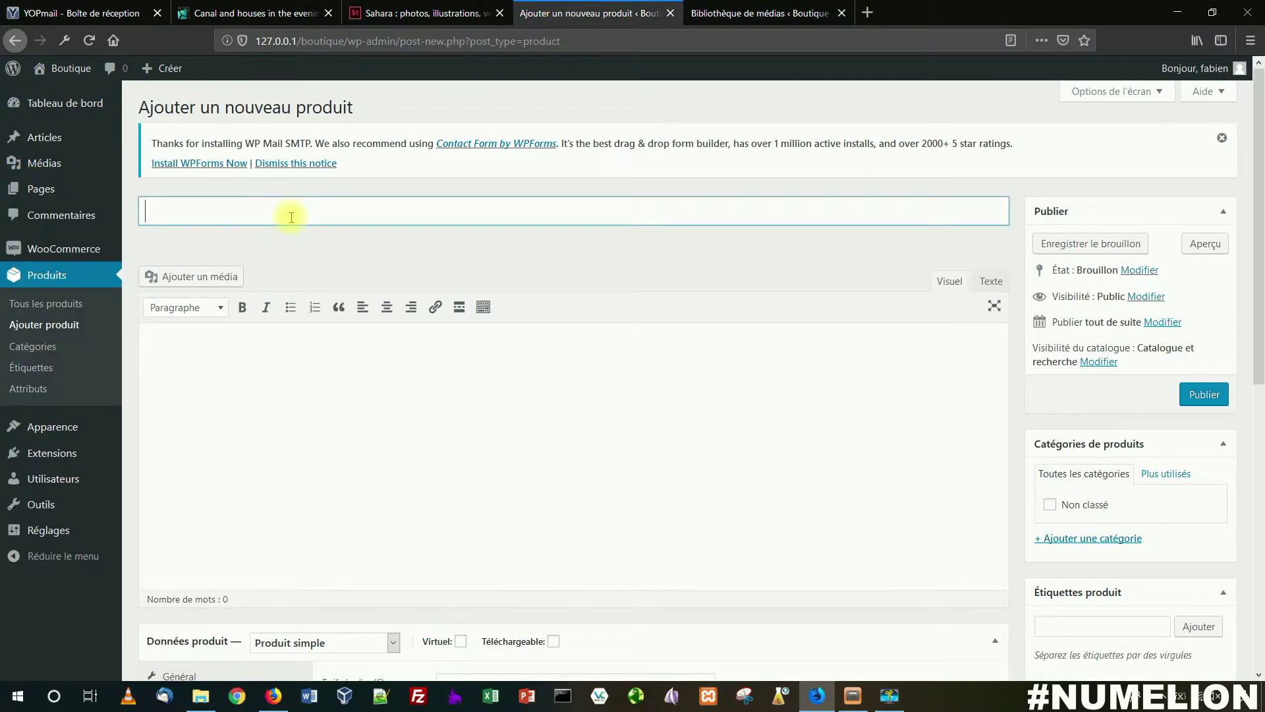
text(P)
text(Images d'u)
text(ne dune)
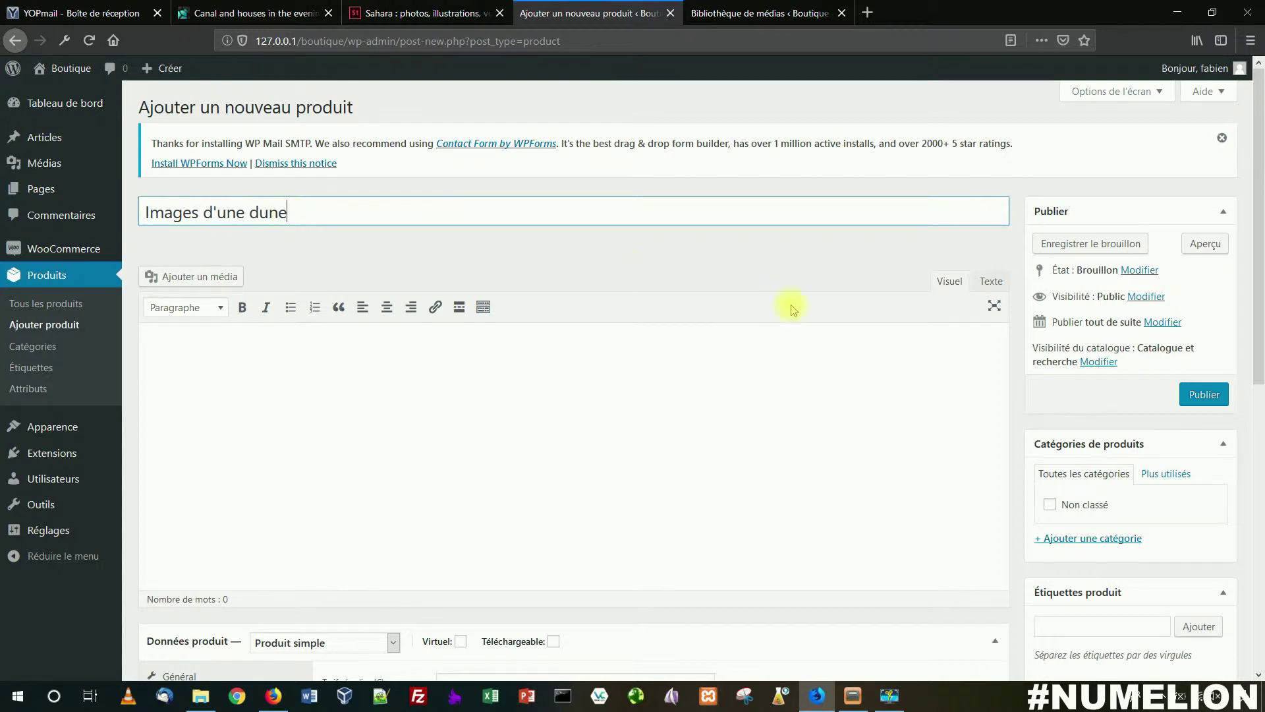
Set the product data type to variable product (Produit variable)
scroll(626, 370, down, 1)
scroll(461, 429, down, 1)
scroll(423, 477, down, 1)
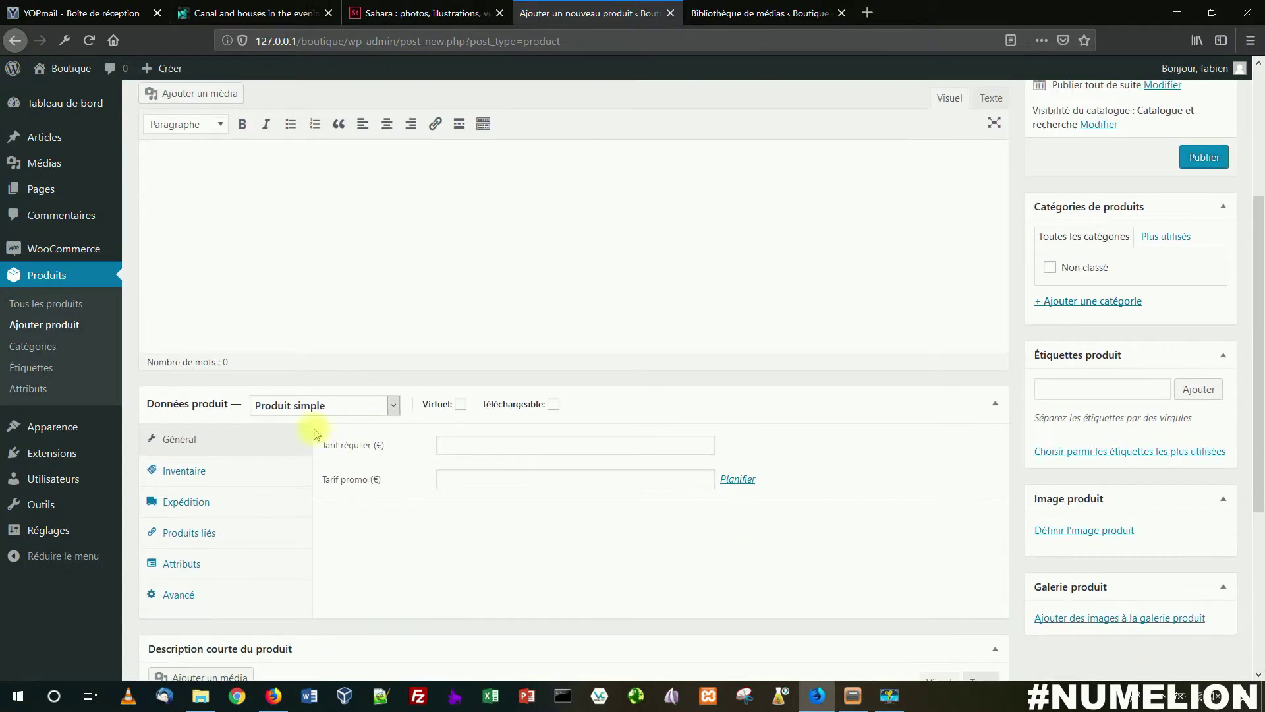
click(310, 406)
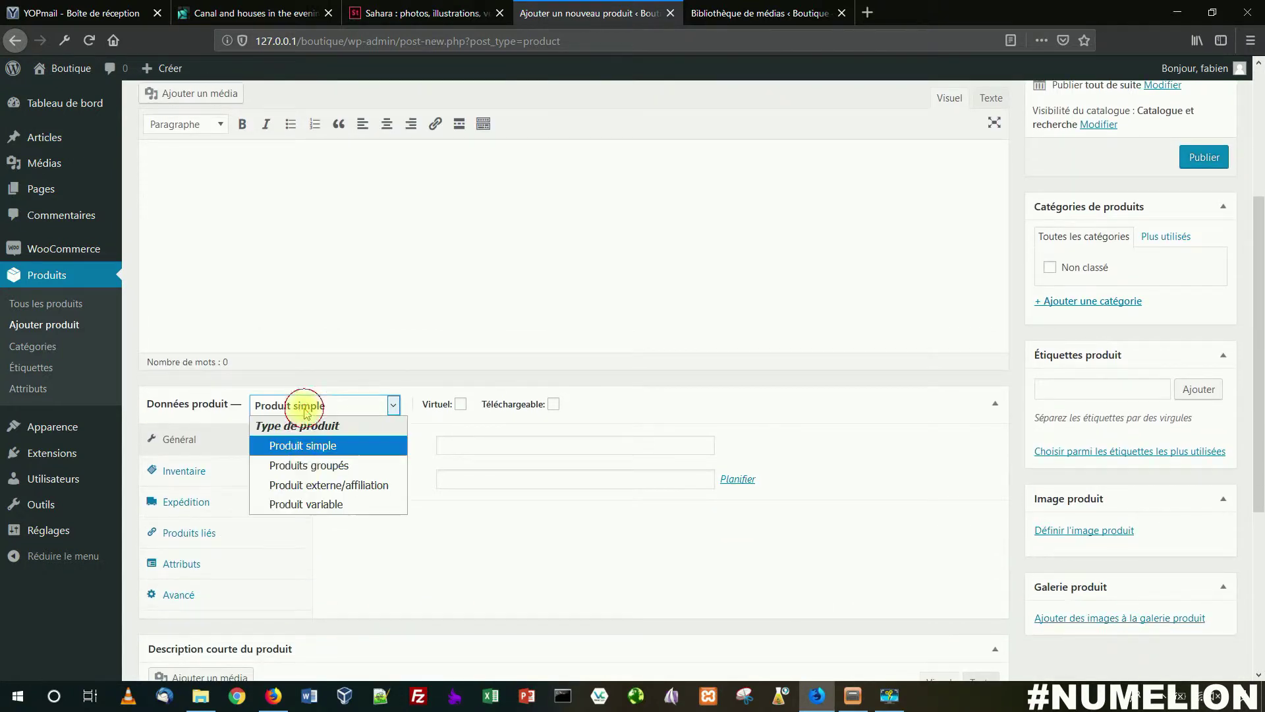
click(315, 506)
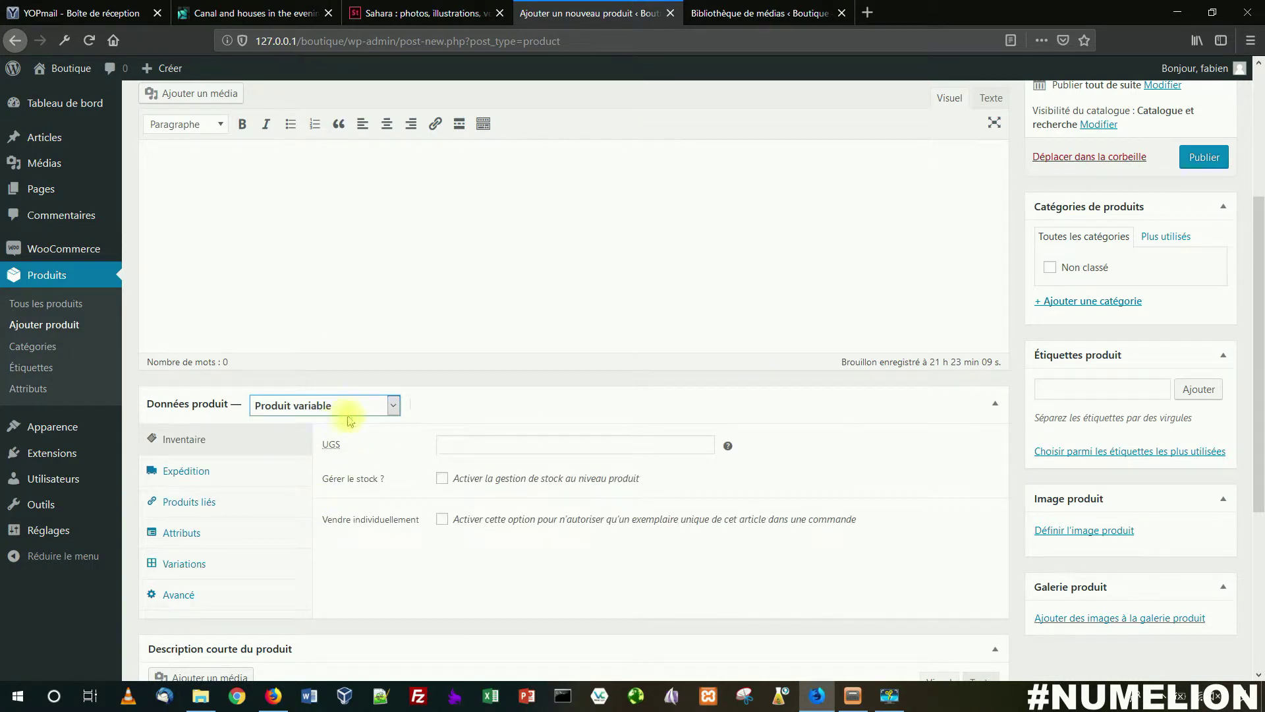
Set dunes.jpg from the media library as the product image
click(1060, 536)
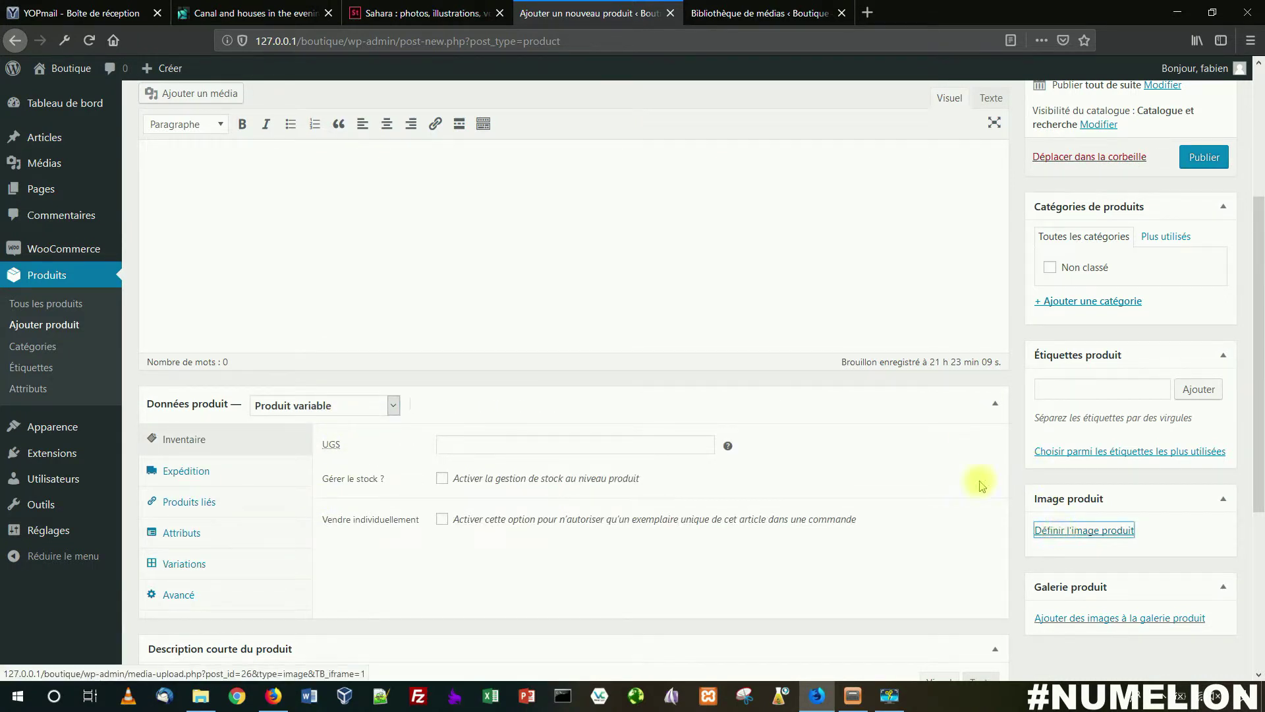
click(93, 231)
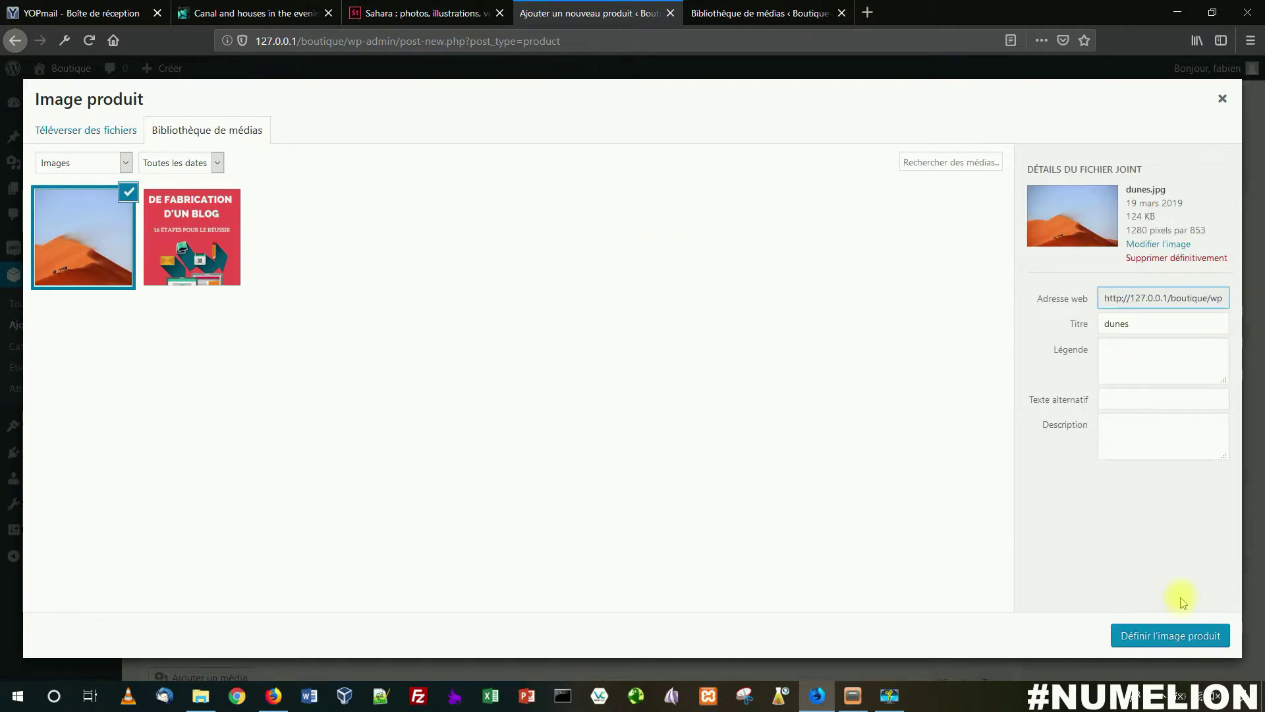
click(1171, 635)
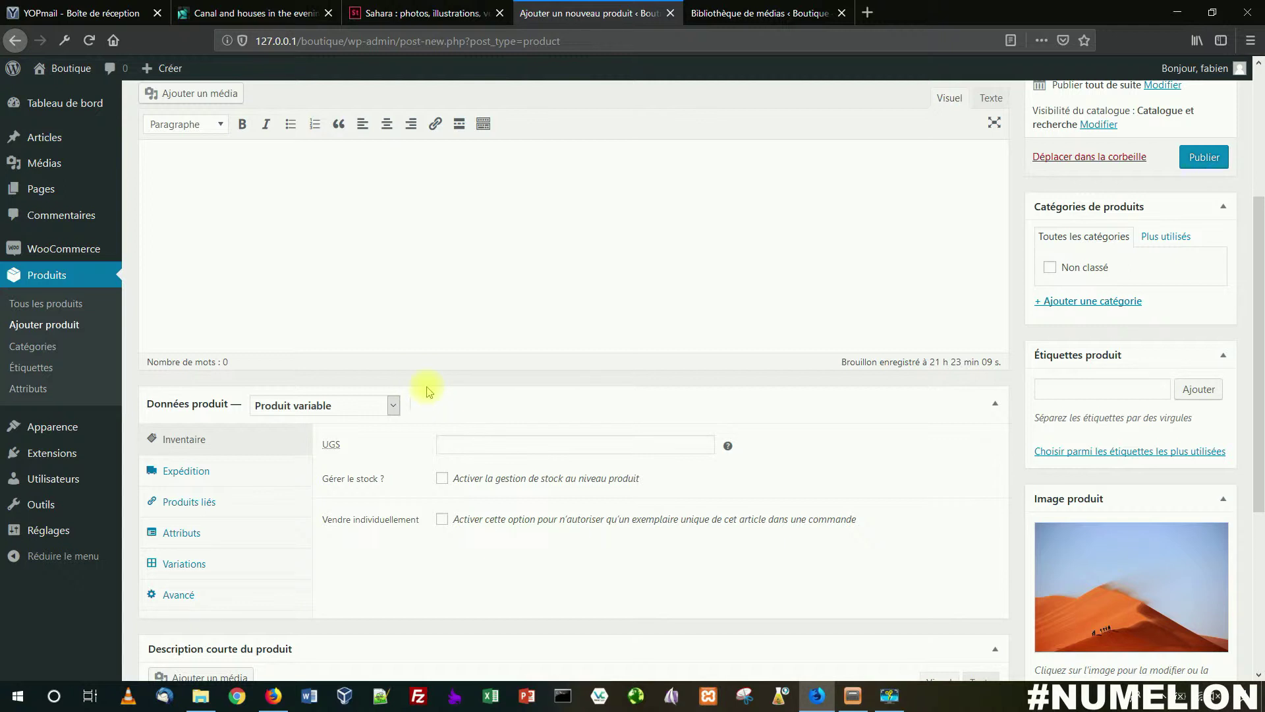
scroll(427, 396, up, 3)
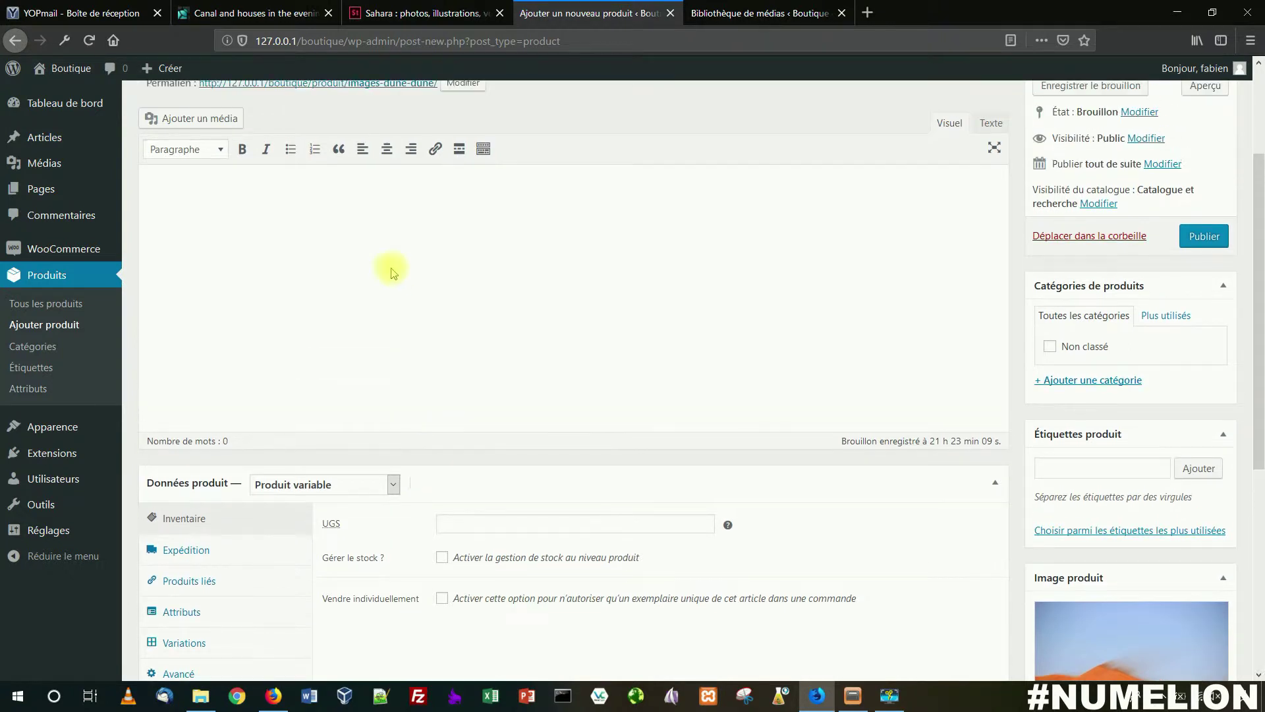
scroll(893, 443, down, 5)
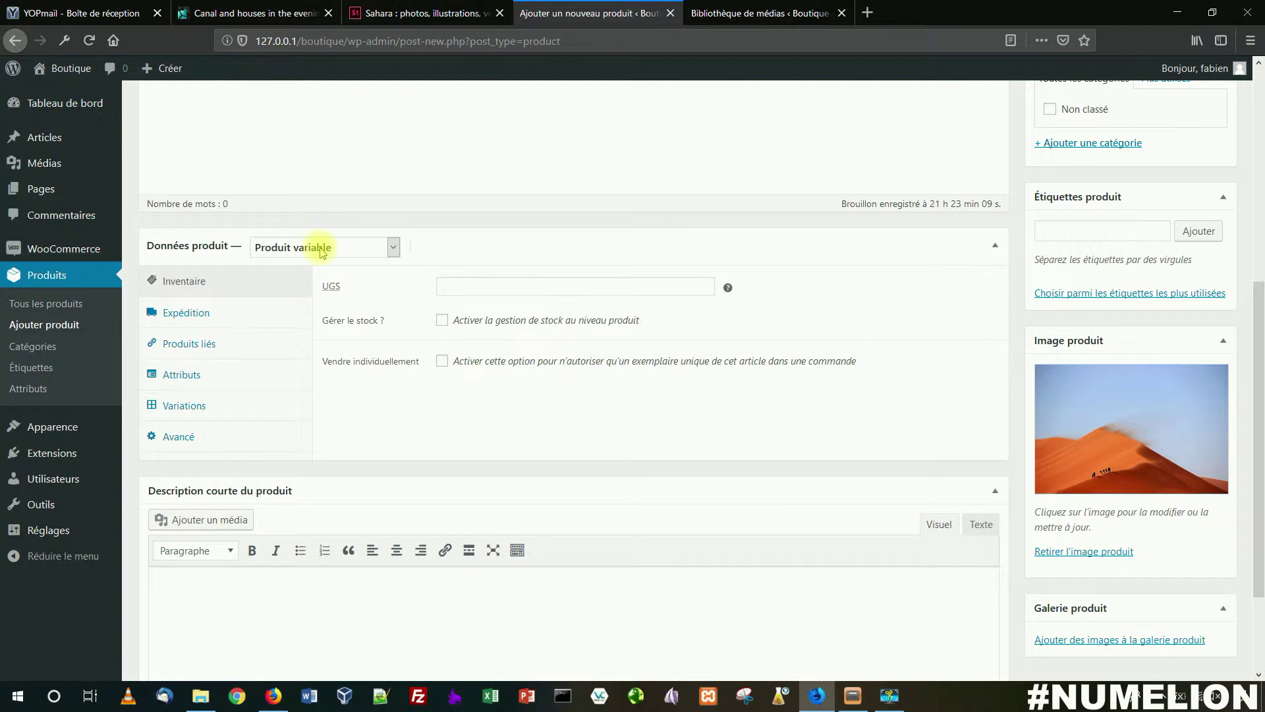
scroll(290, 363, down, 3)
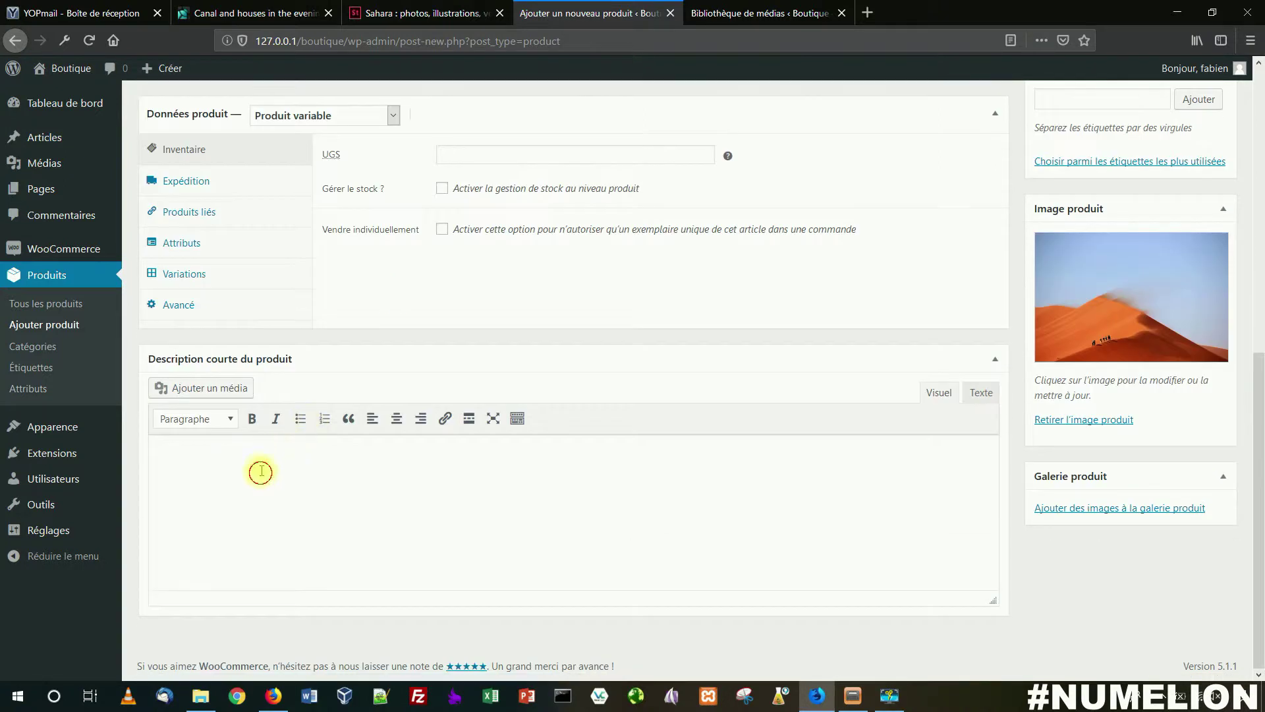
scroll(268, 308, up, 7)
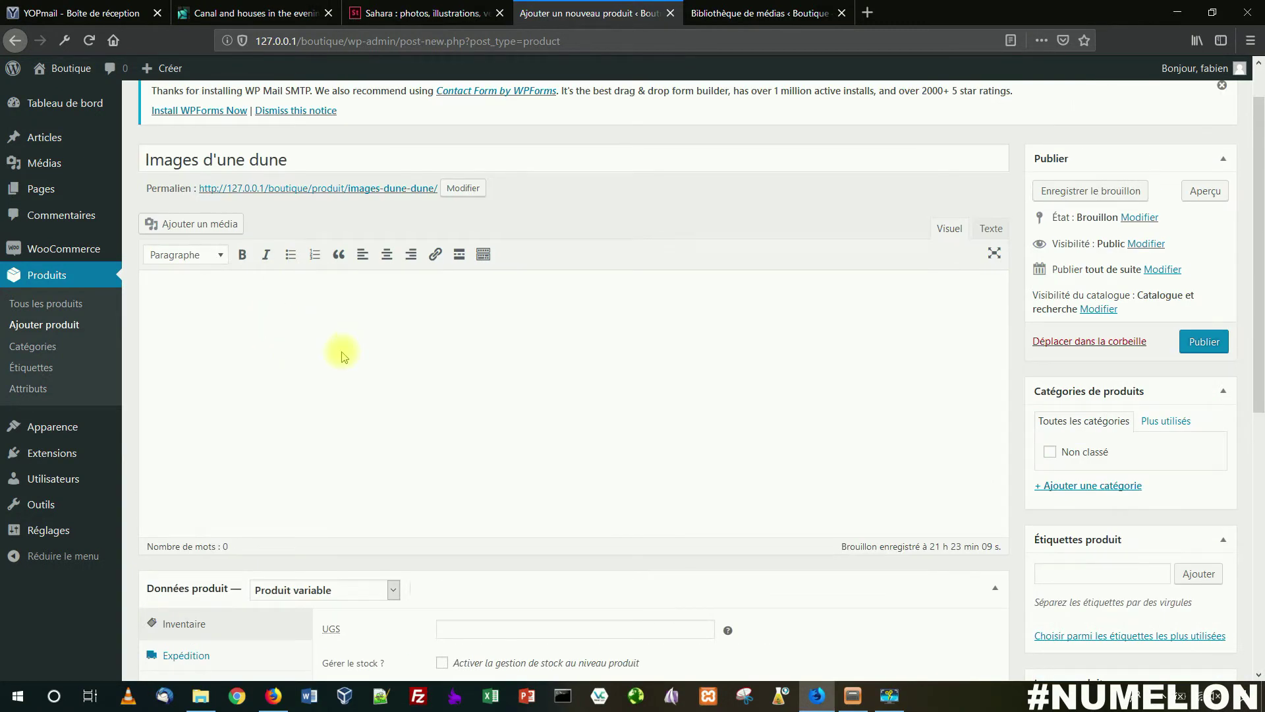
Add a custom product attribute named "Licence" and enable its use for variations (Utilisé pour les variations)
scroll(330, 356, down, 5)
click(204, 402)
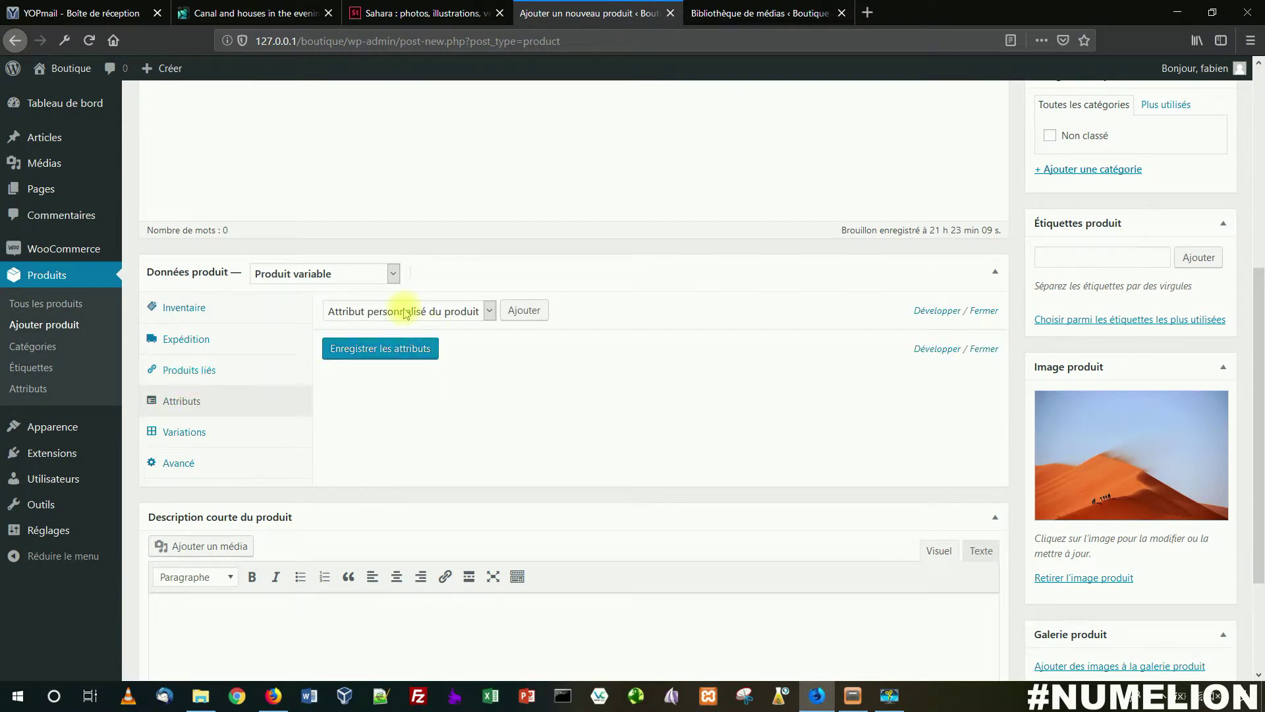
click(377, 314)
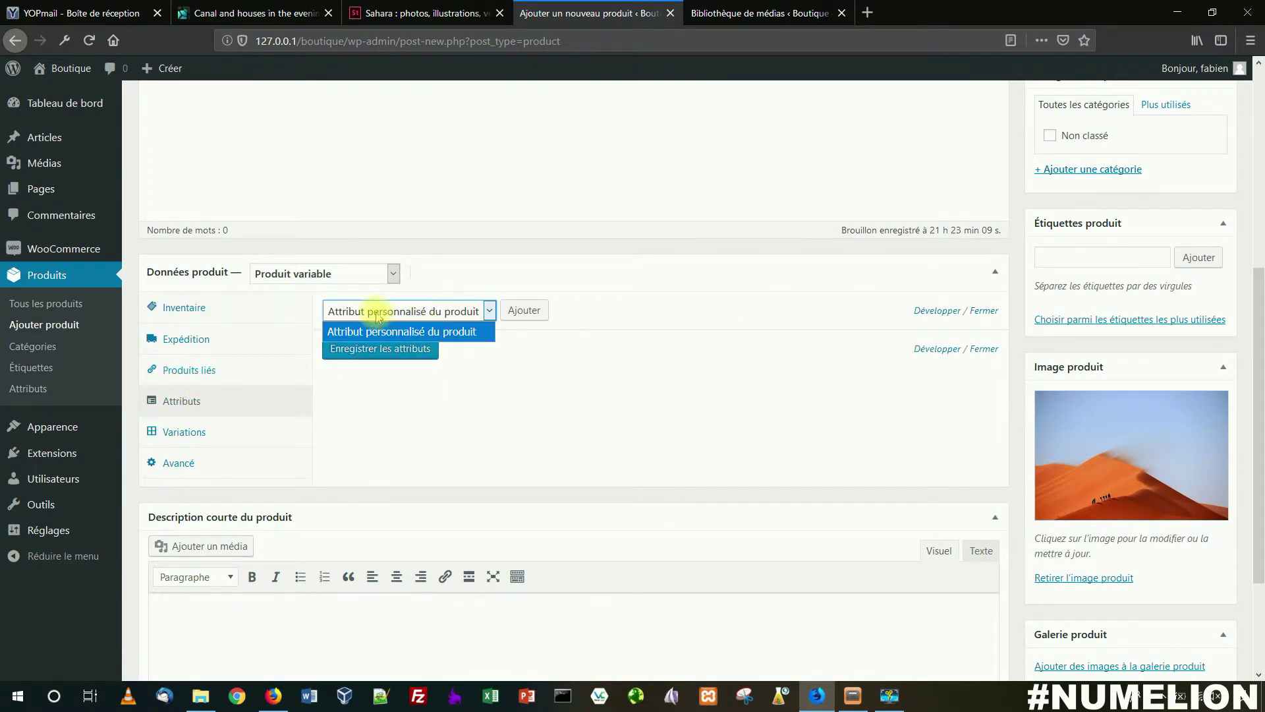
click(415, 315)
click(524, 310)
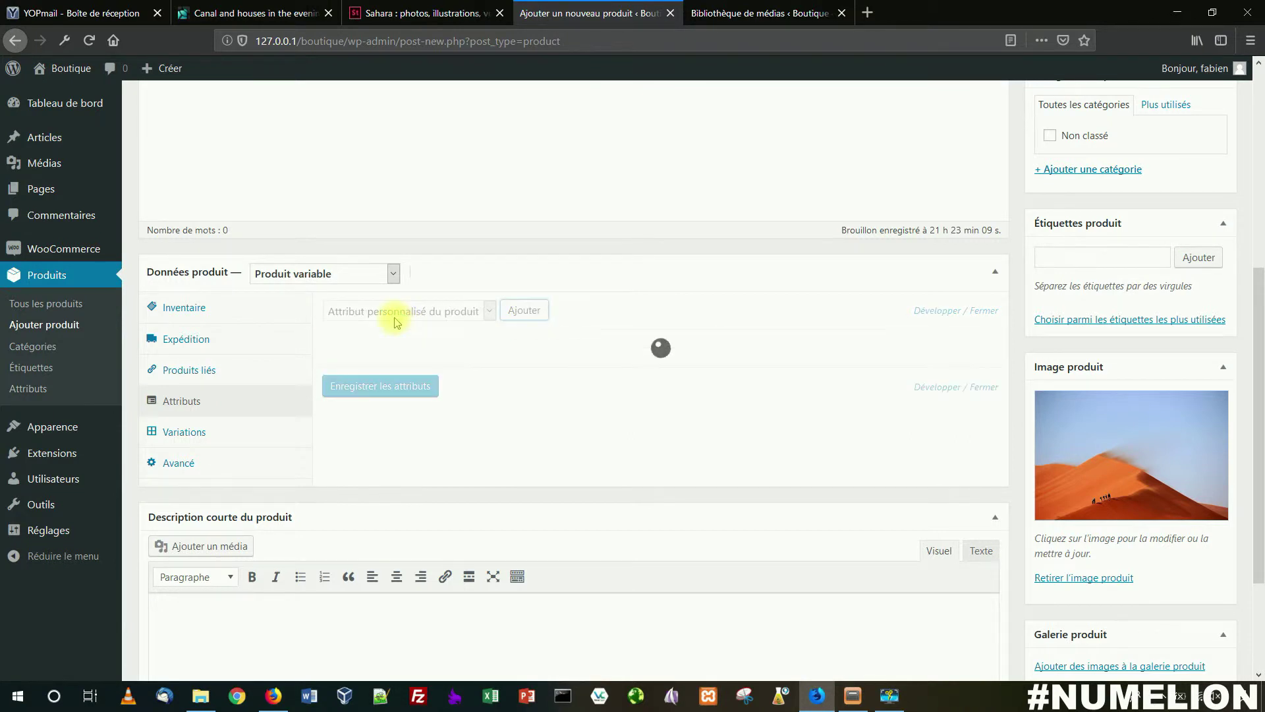
click(343, 400)
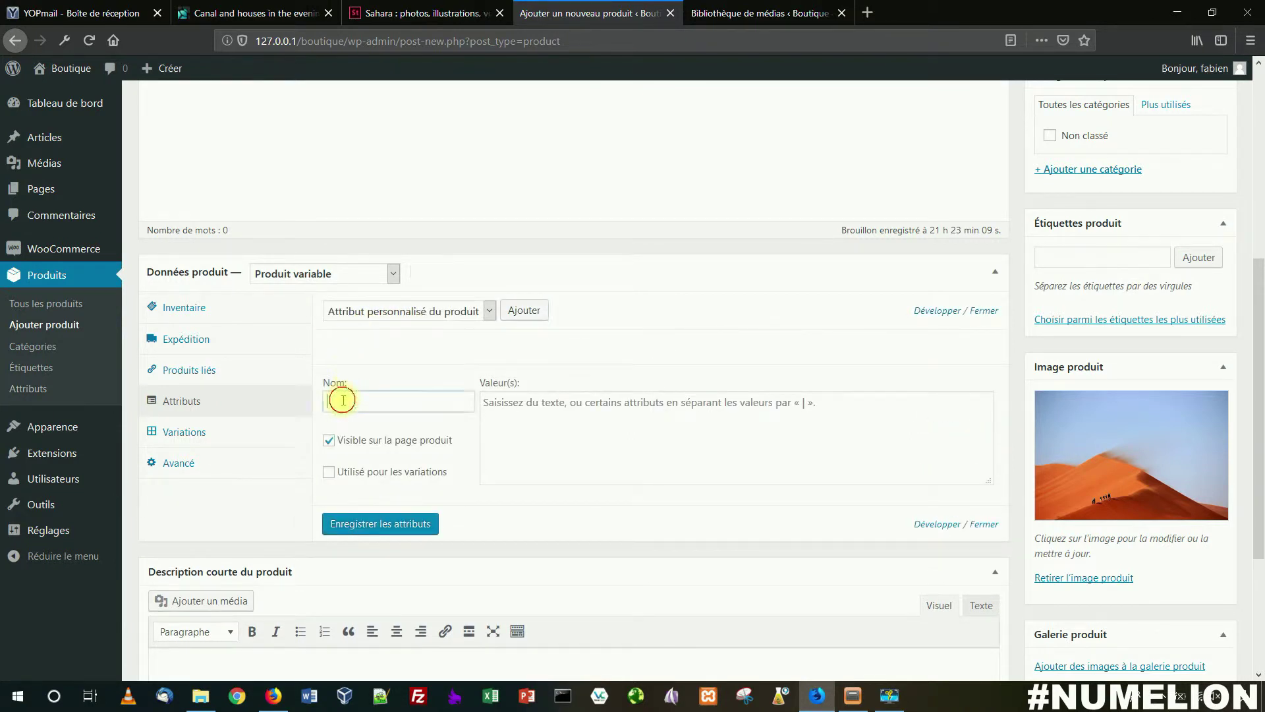
text(Licence)
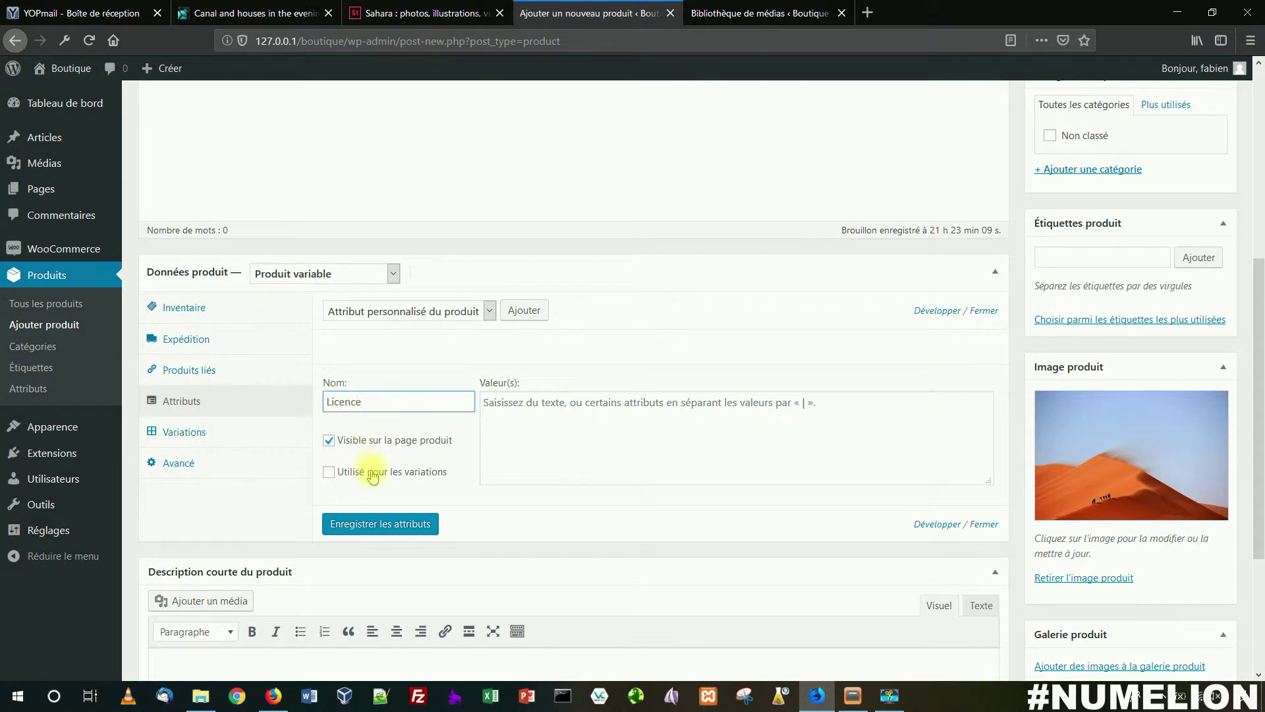
click(371, 475)
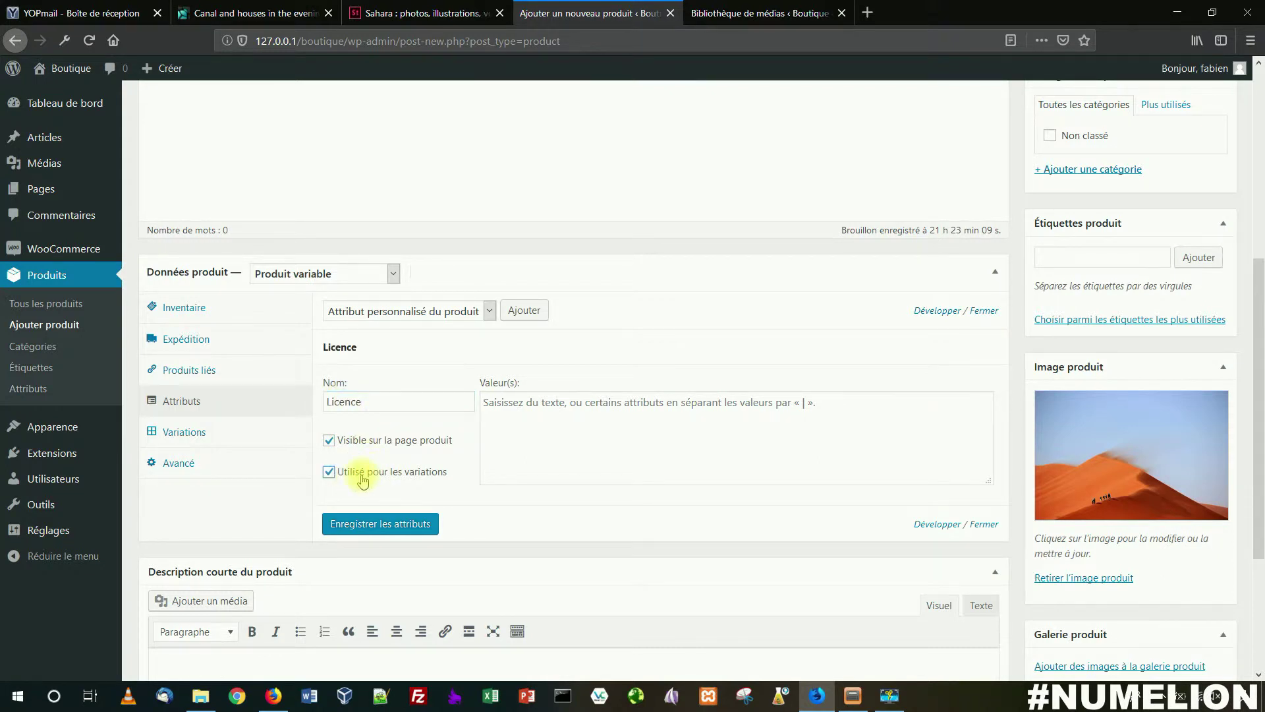
Give the Licence attribute the values "Personnelle | Commerciale", save the attributes and expand Licence to check its settings
click(536, 413)
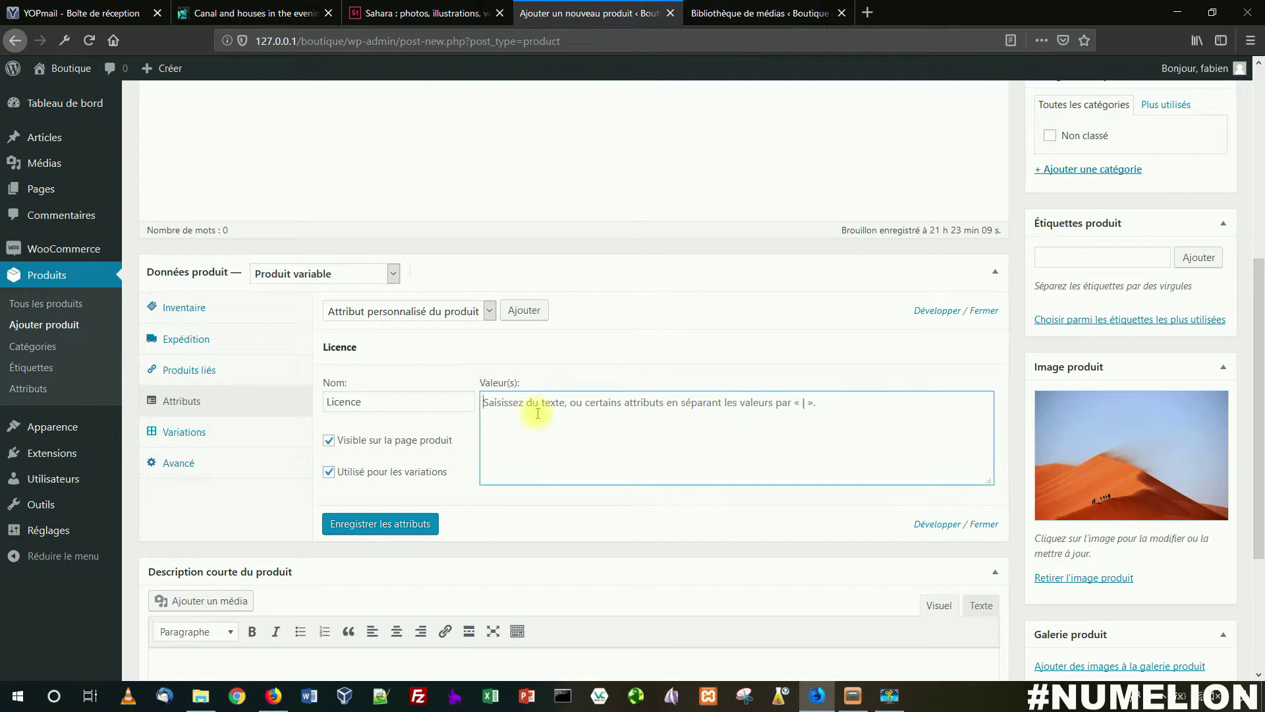
text(Person)
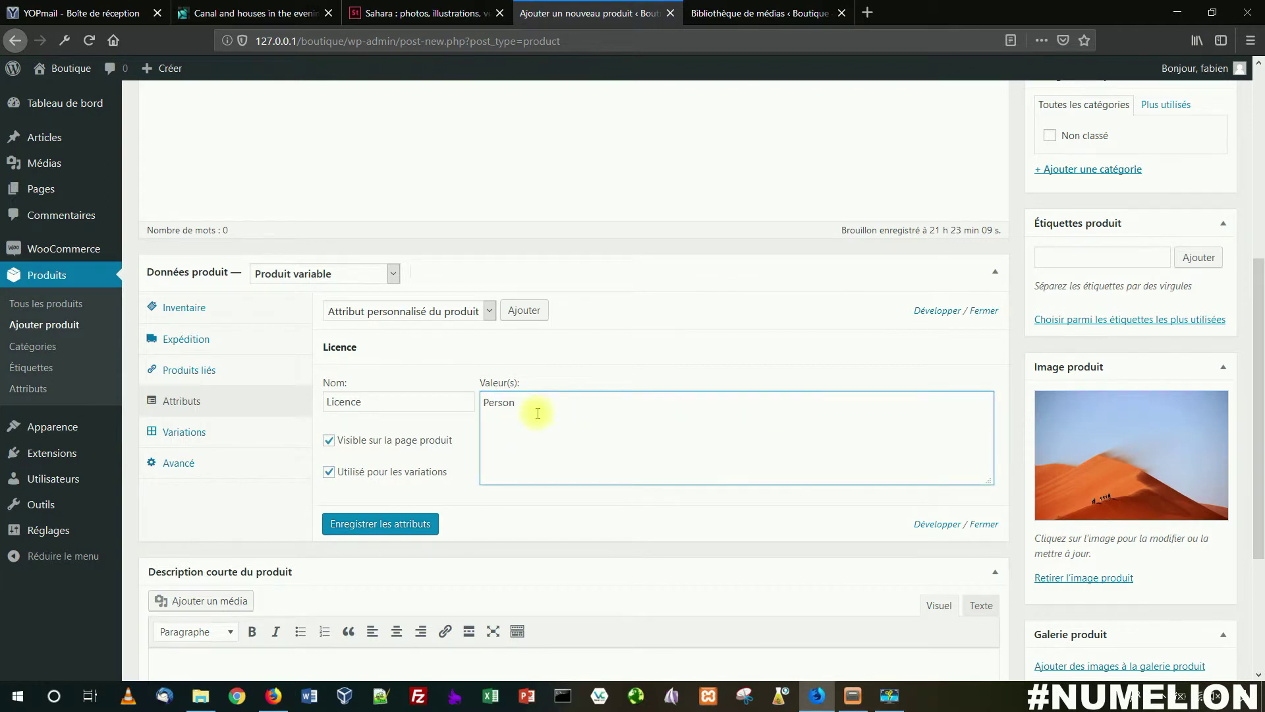
text(nelle | Commerciale)
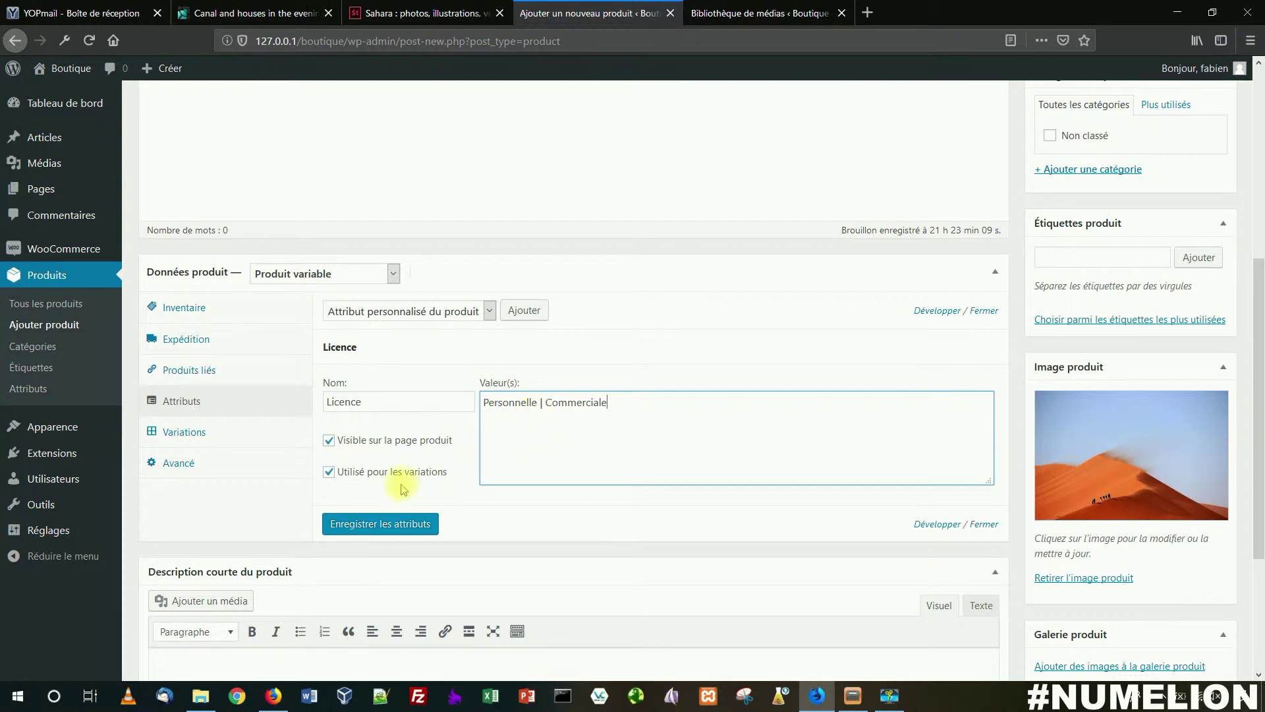
click(396, 524)
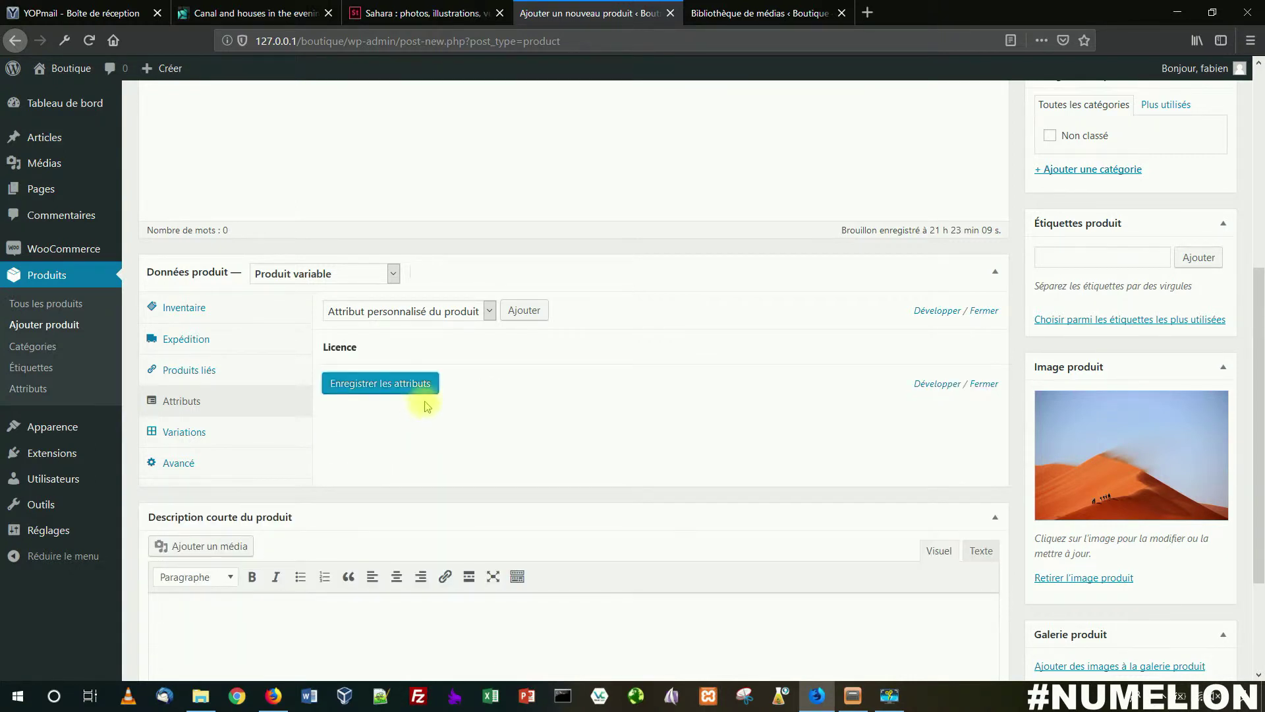
click(417, 388)
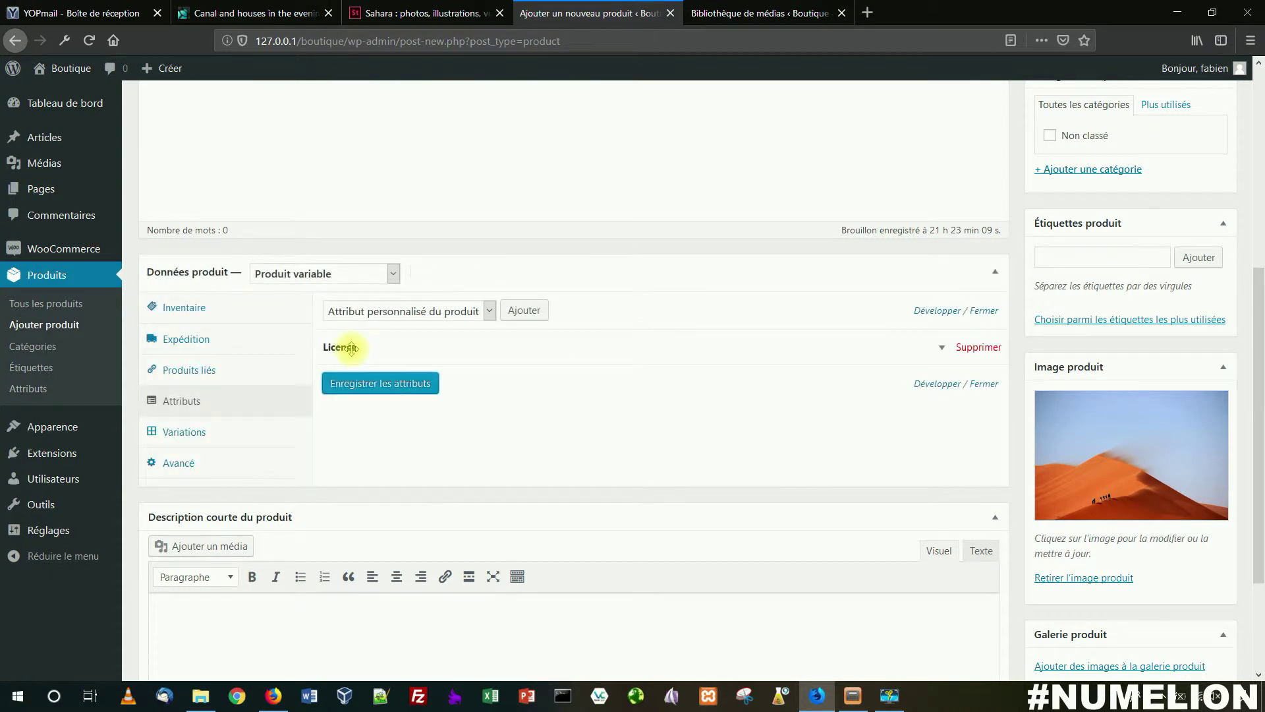
click(941, 347)
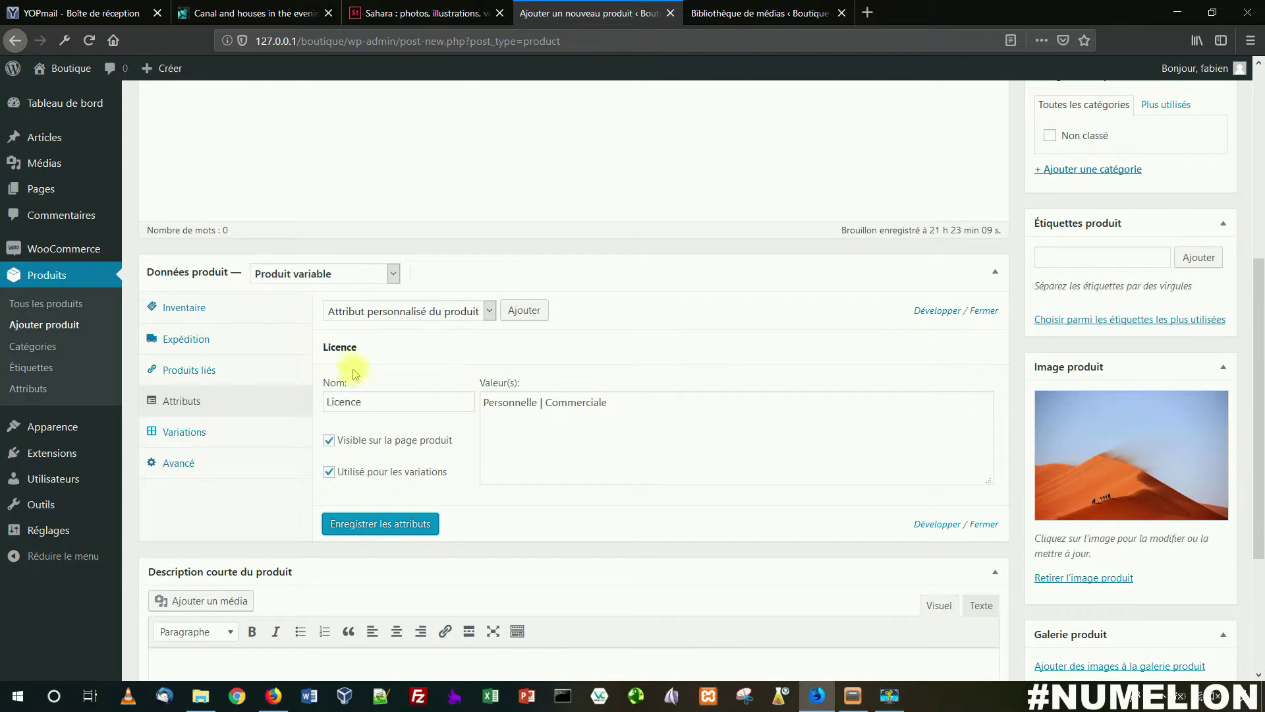
Generate the product variations for all attributes (Créer les variations pour tous les attributs)
click(190, 429)
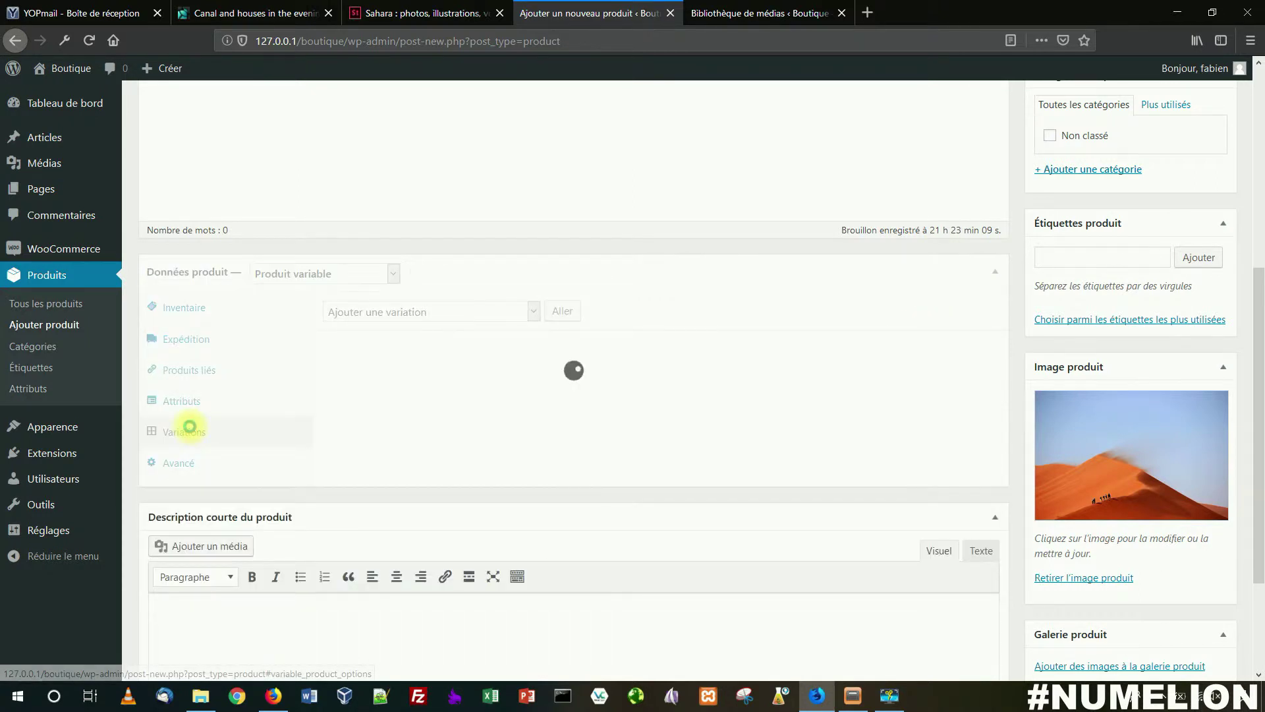
click(404, 314)
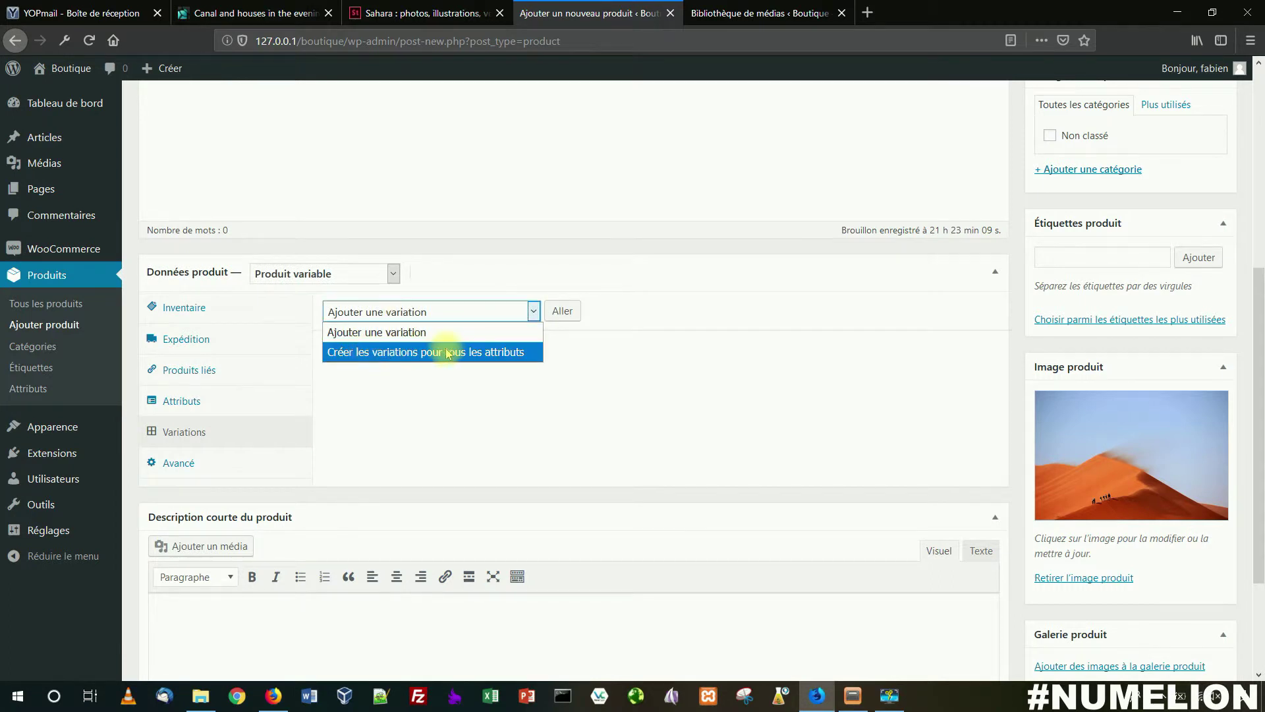
click(401, 354)
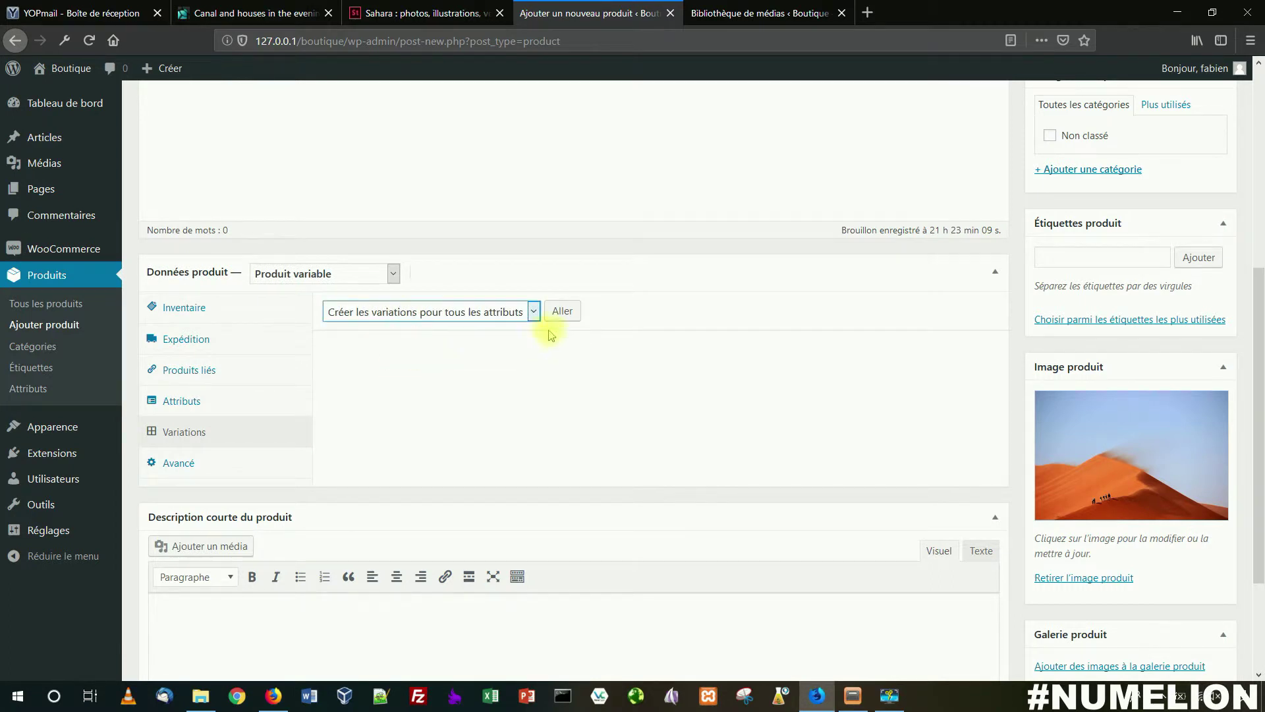
click(559, 312)
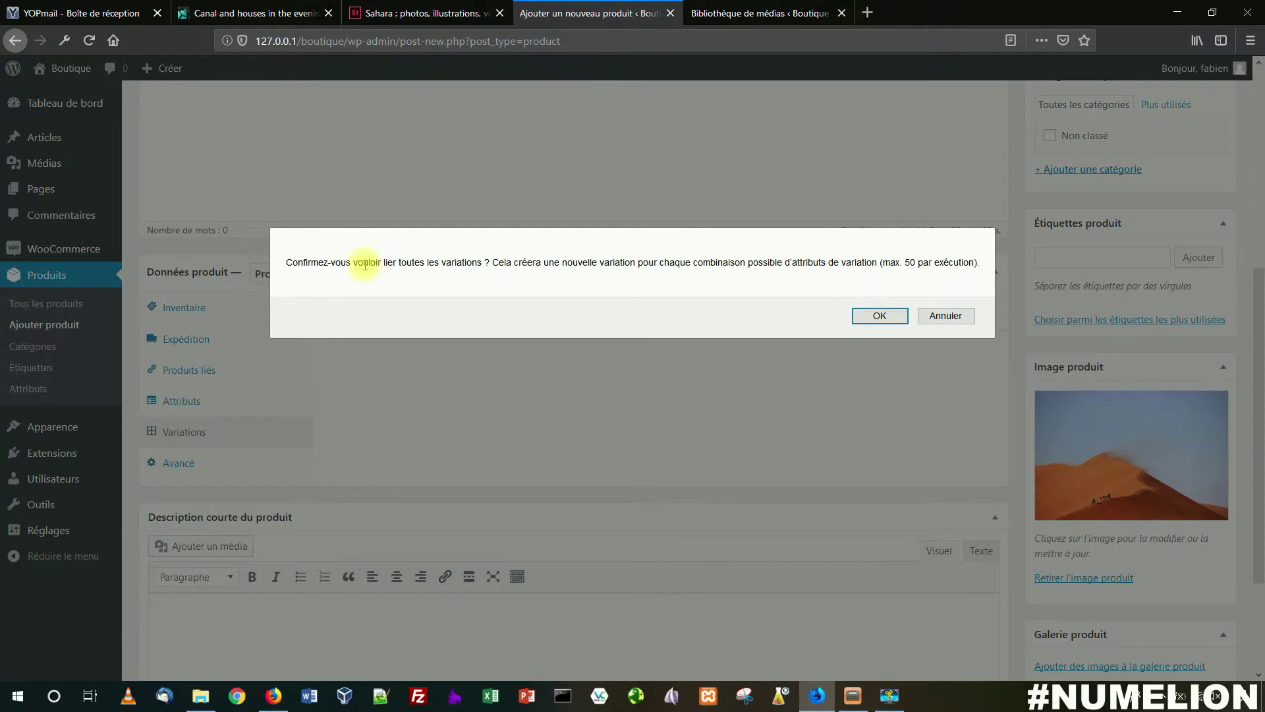
click(862, 313)
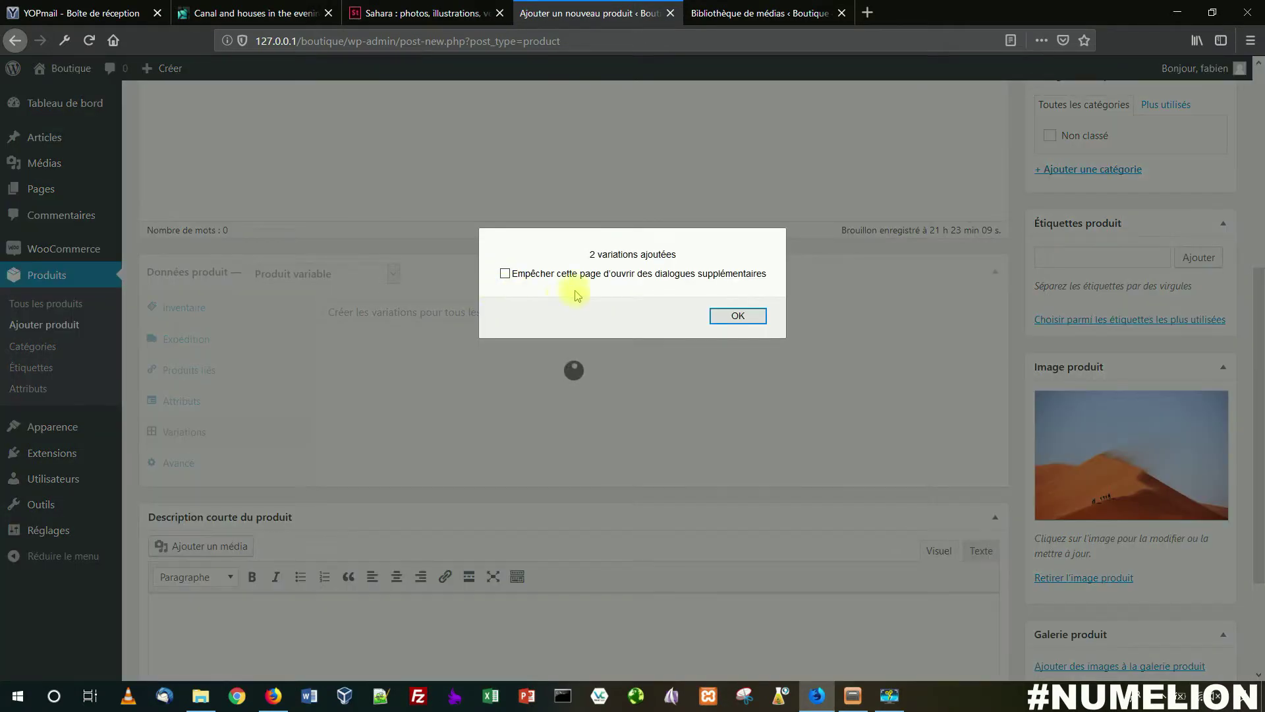
click(724, 311)
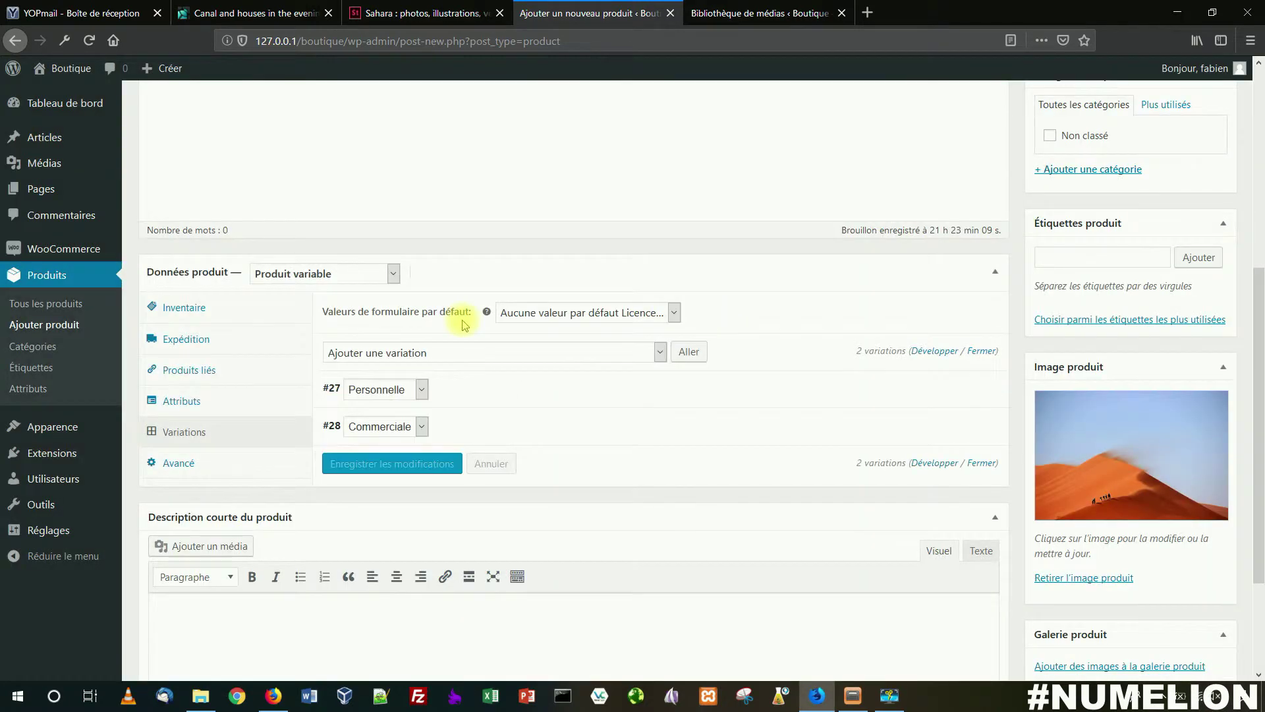
Make the Personnelle variation downloadable (Téléchargeable) and virtual (Virtuel), with a regular price of 10 €
click(376, 394)
click(390, 391)
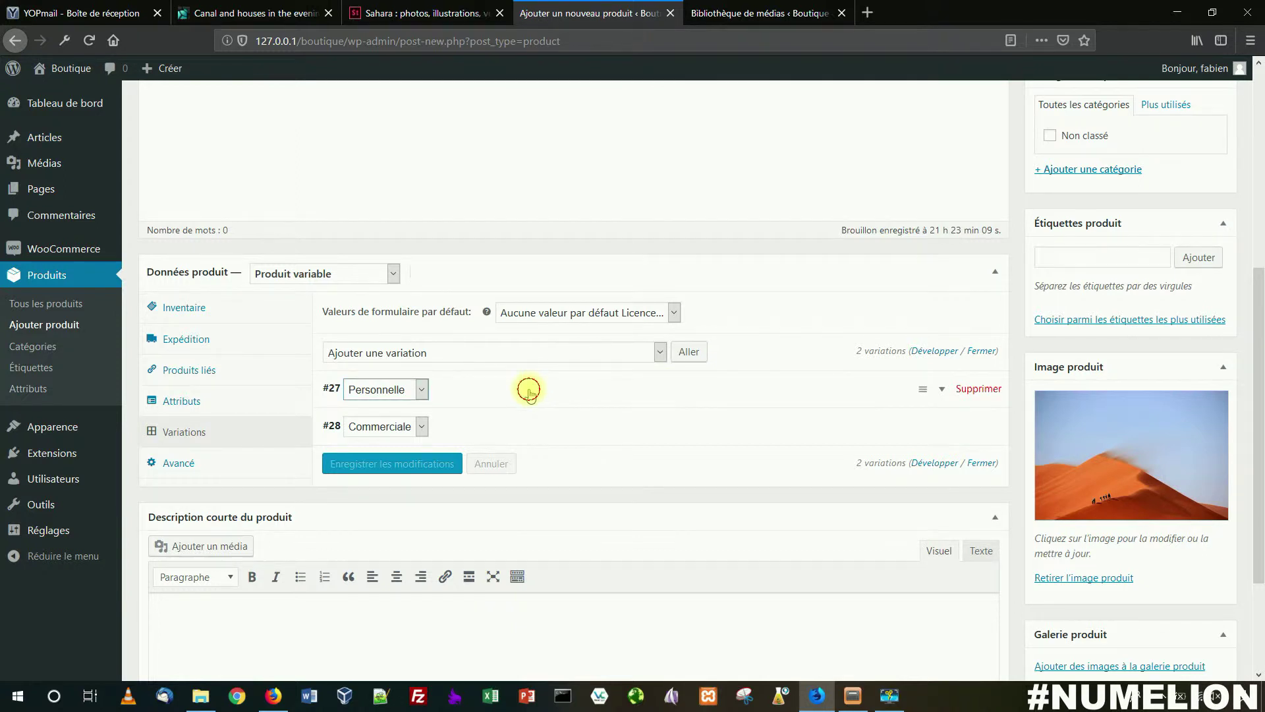
click(529, 393)
scroll(527, 390, down, 3)
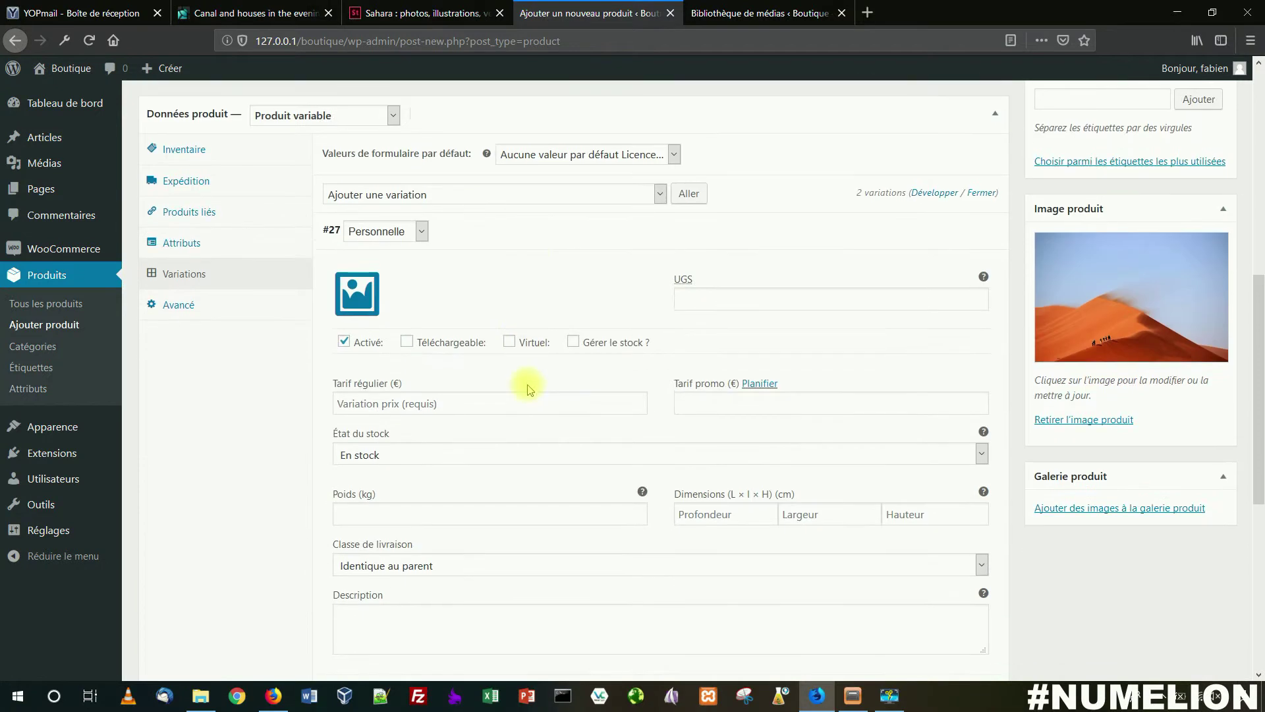
click(395, 231)
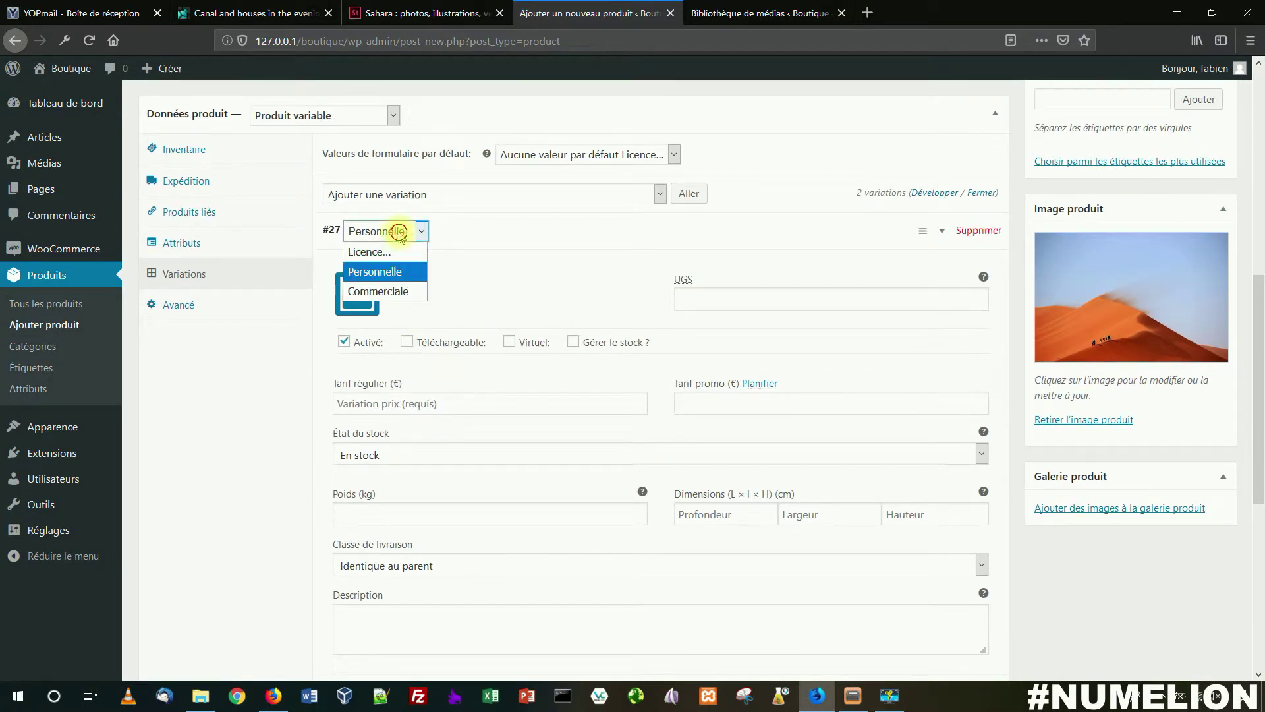
click(404, 231)
scroll(402, 434, down, 6)
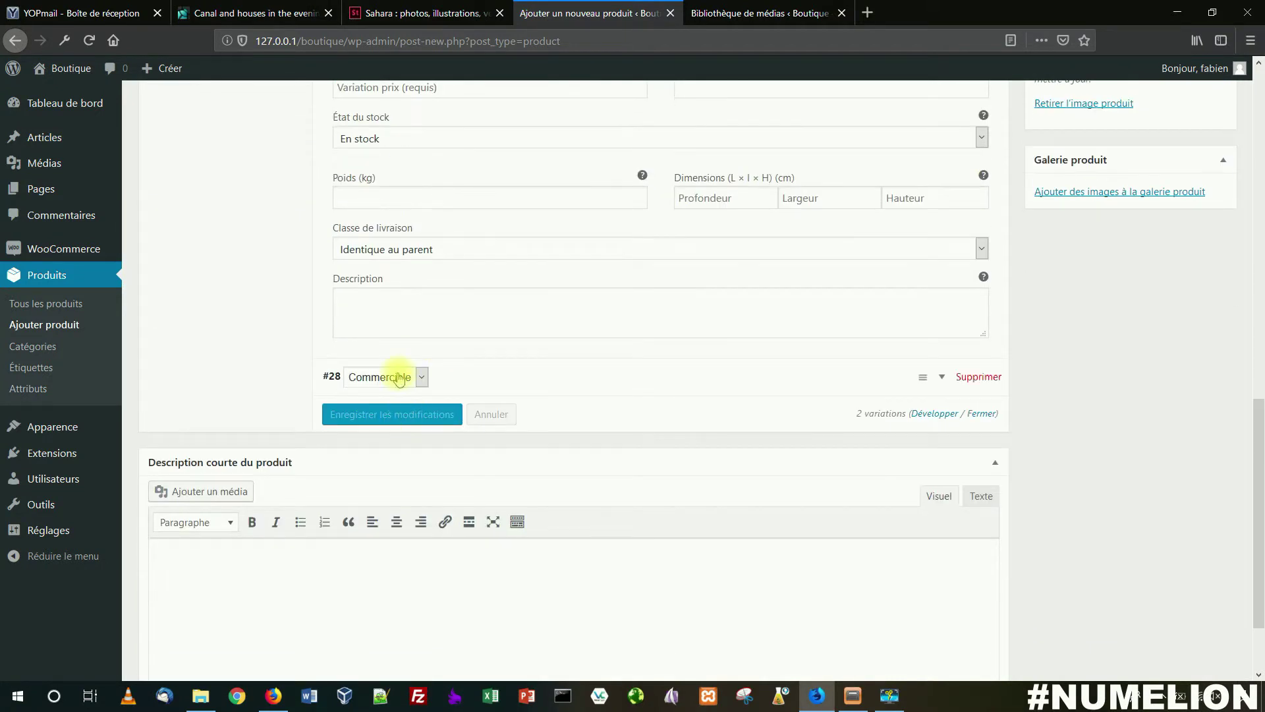
scroll(398, 379, up, 4)
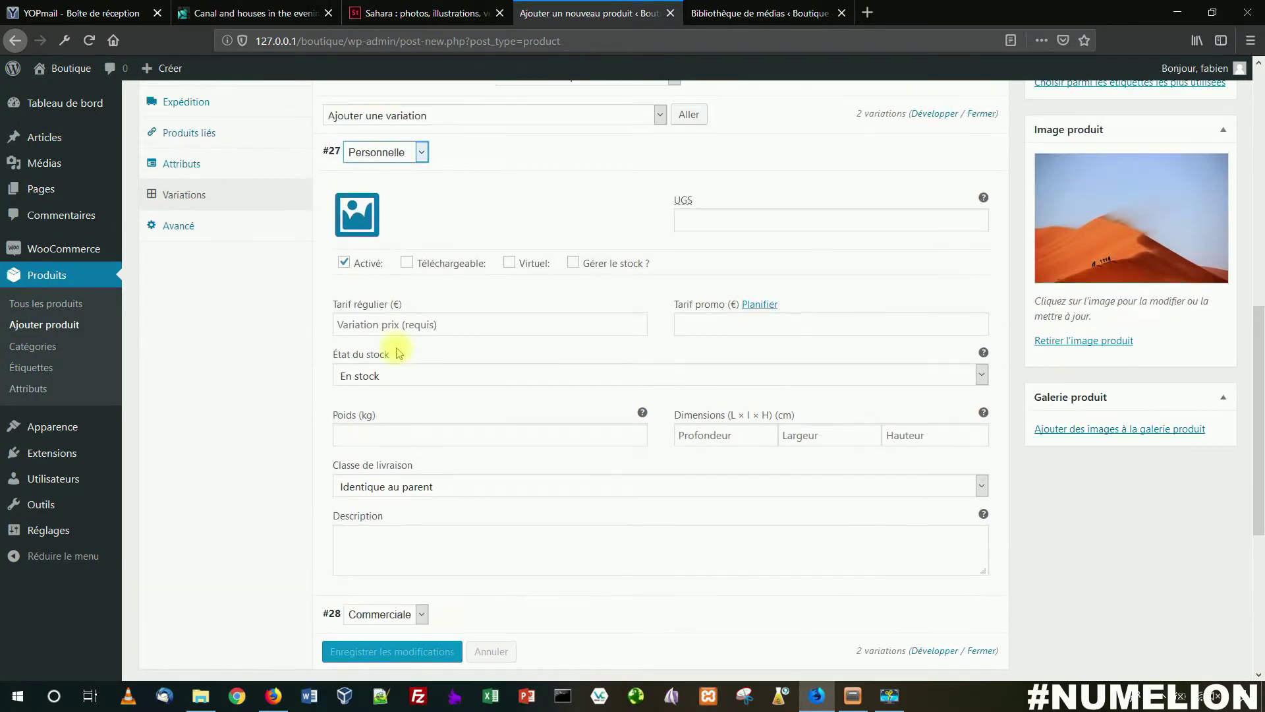
click(408, 267)
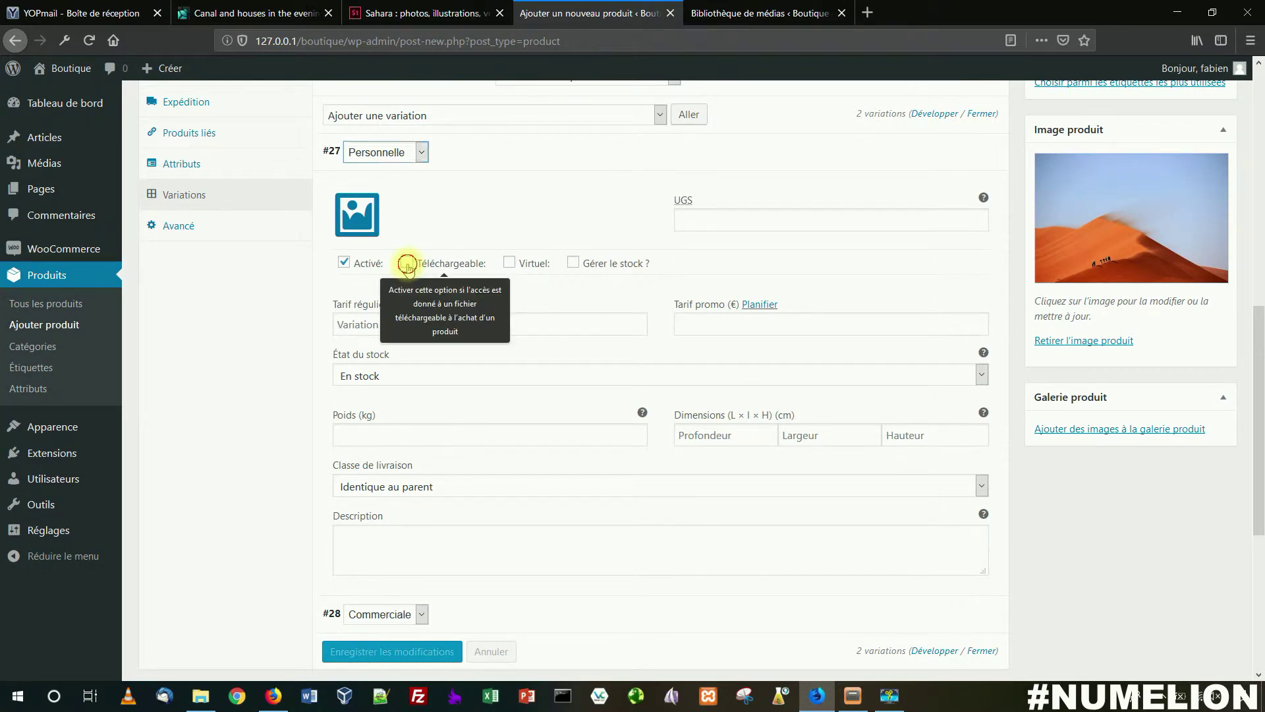
click(510, 264)
click(396, 327)
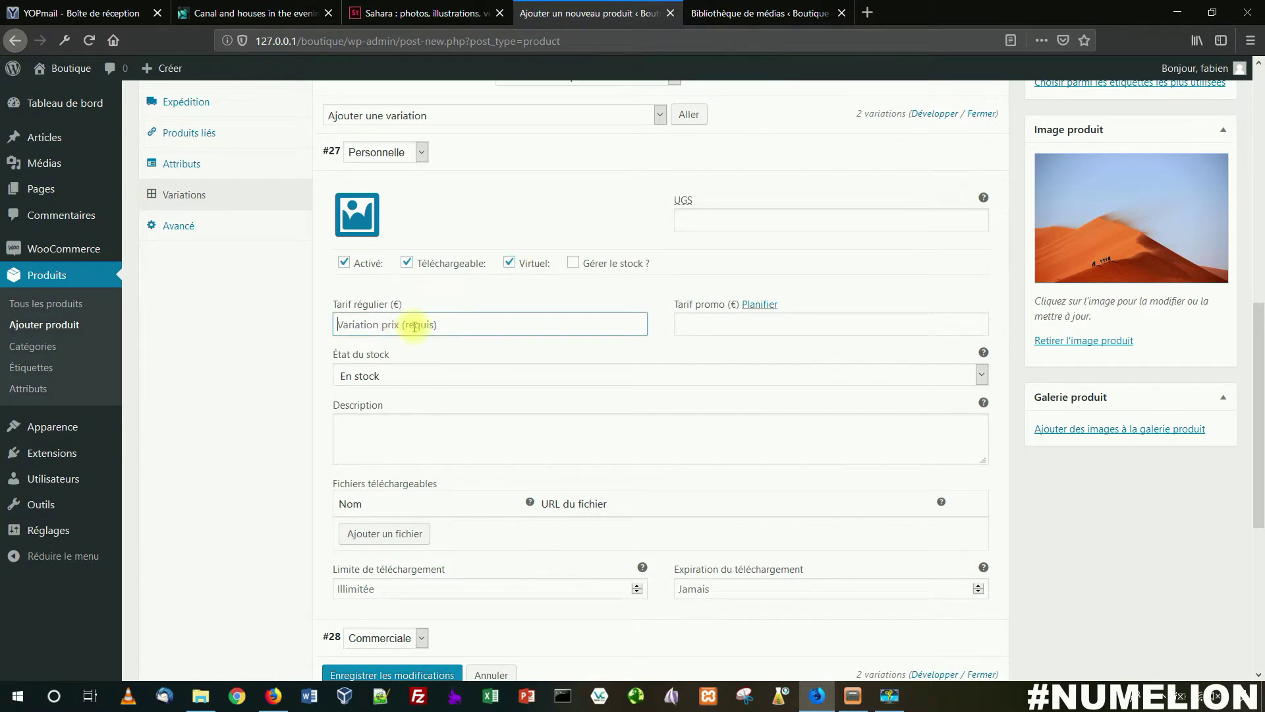
text(10)
Copy the regular licence text from the PhotoDune photo page into the Personnelle variation's description
click(386, 432)
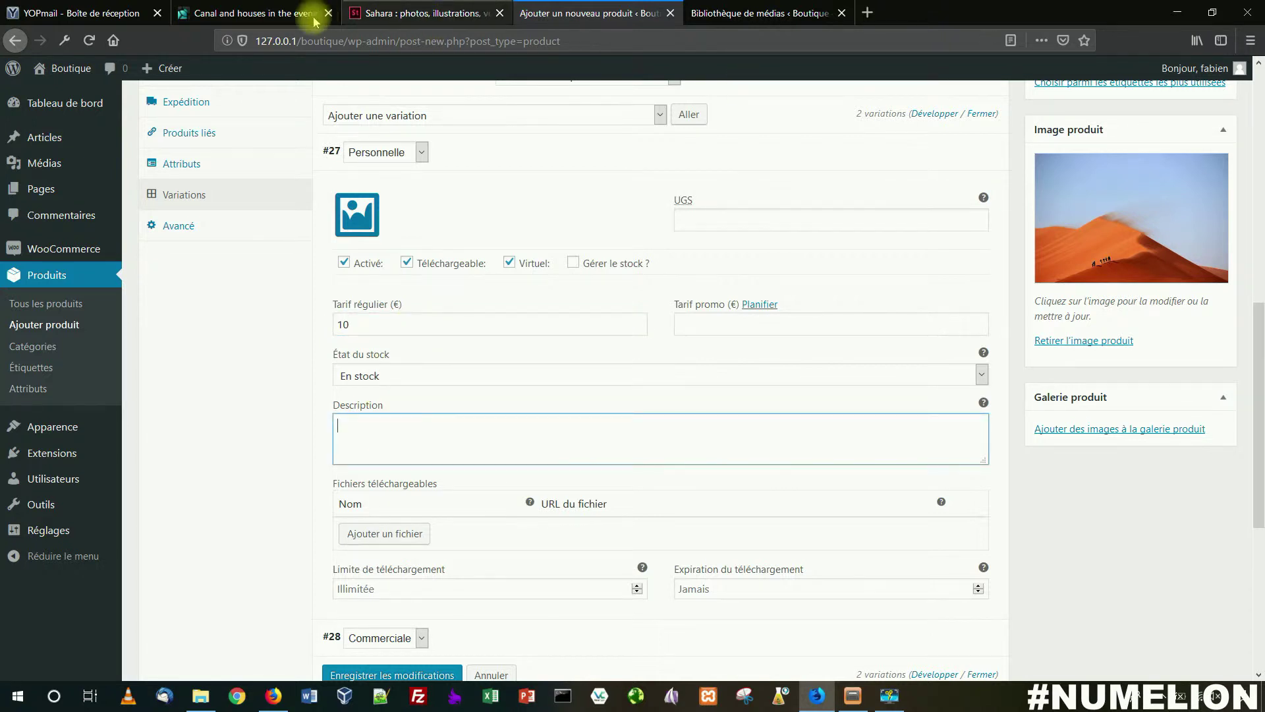
click(266, 15)
drag(897, 447, 757, 386)
key(ctrl+c)
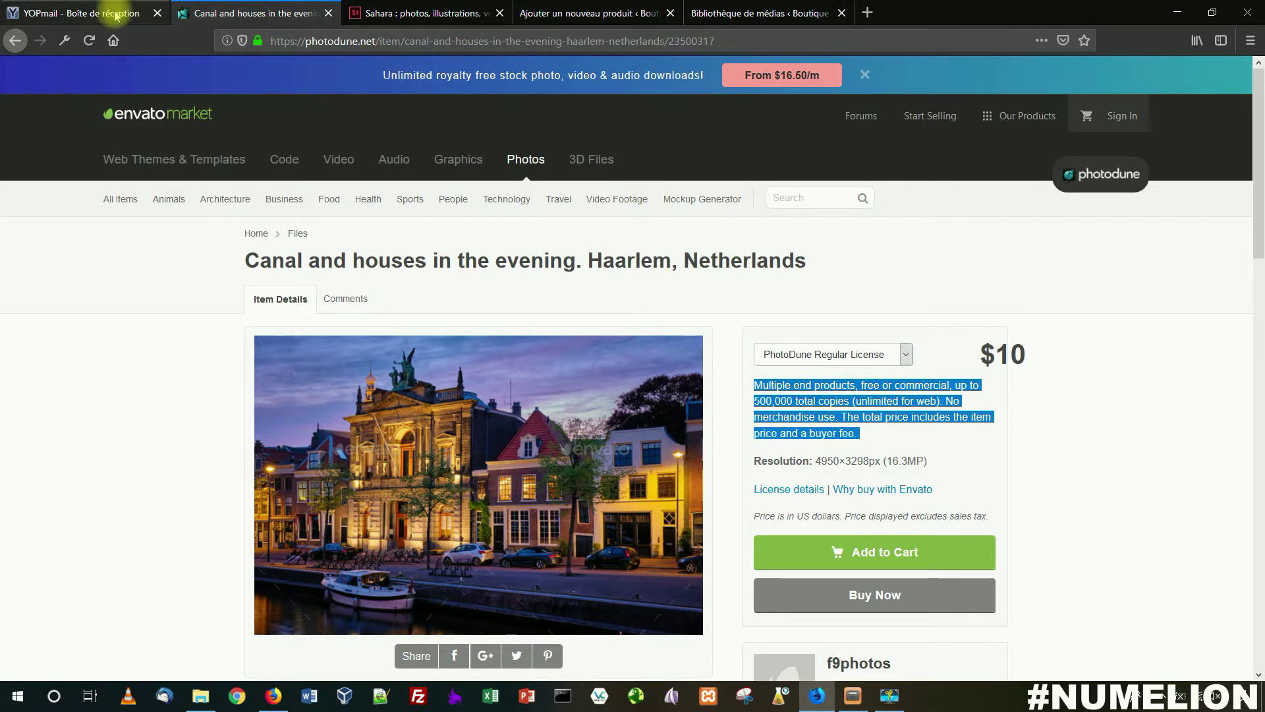
click(574, 26)
click(486, 430)
key(ctrl+v)
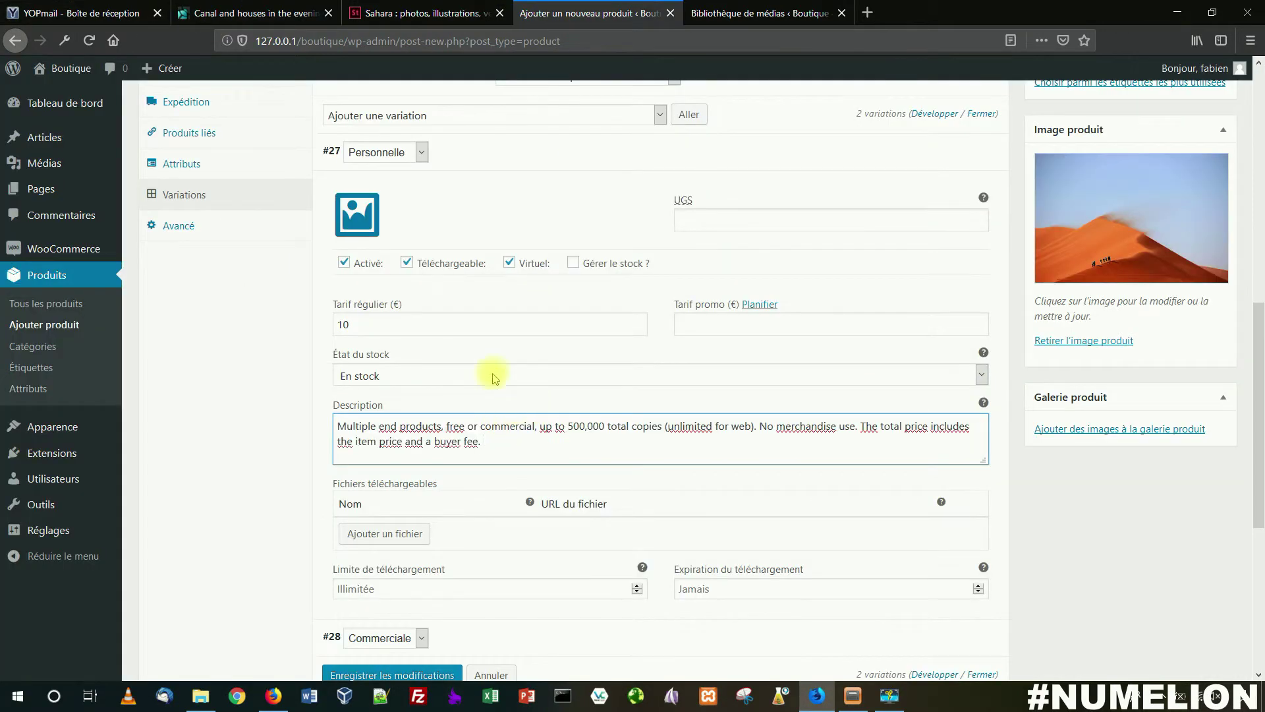
Add an empty downloadable file entry to the Personnelle variation and expand the Commerciale variation's settings
scroll(507, 435, down, 2)
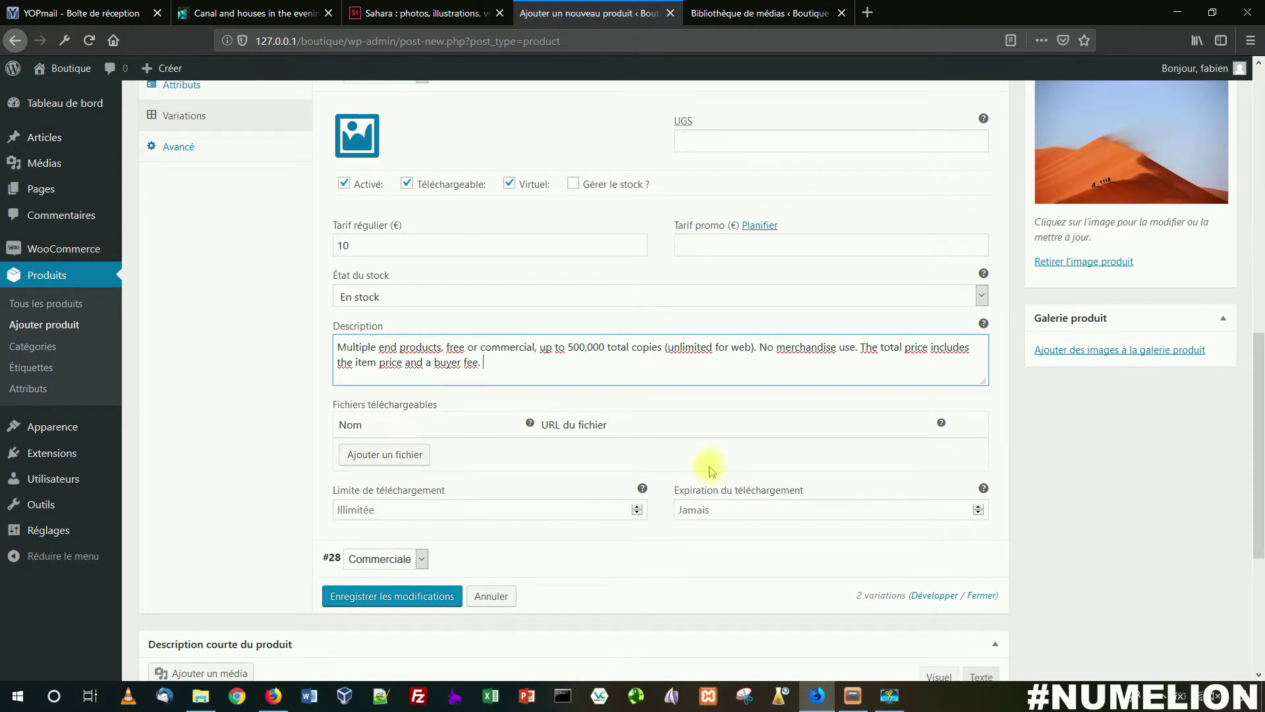
click(408, 454)
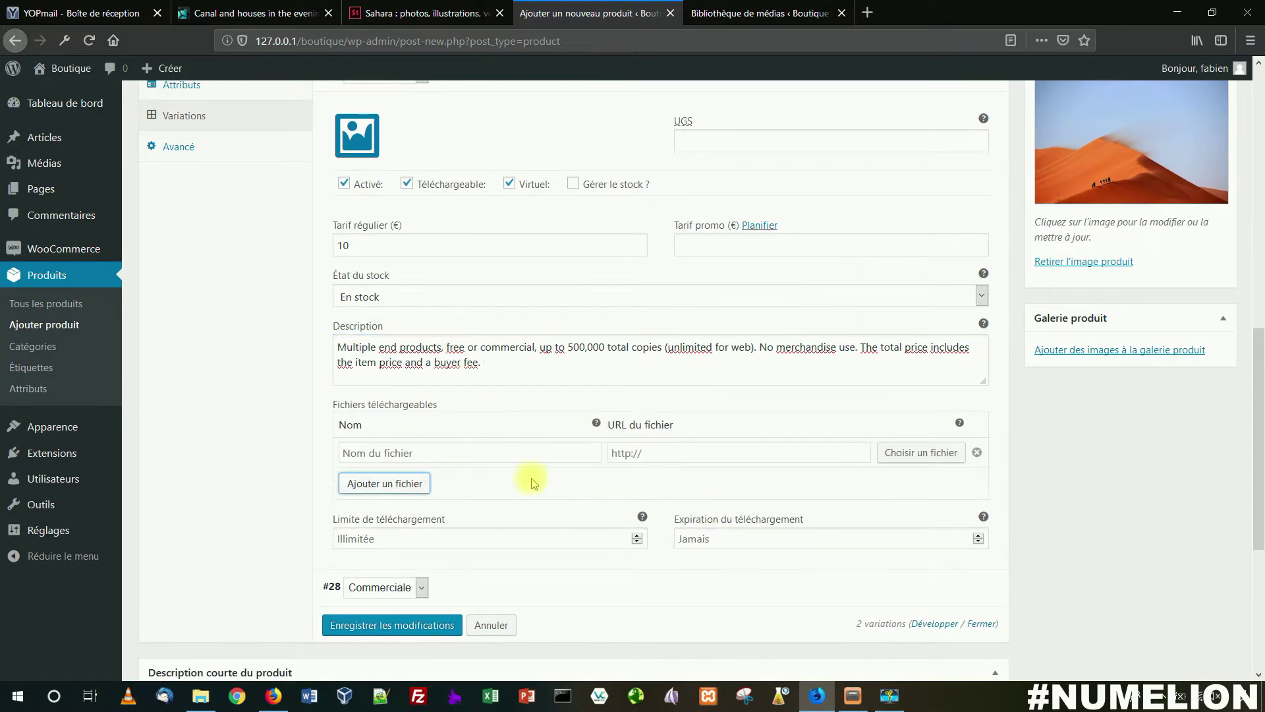
click(631, 453)
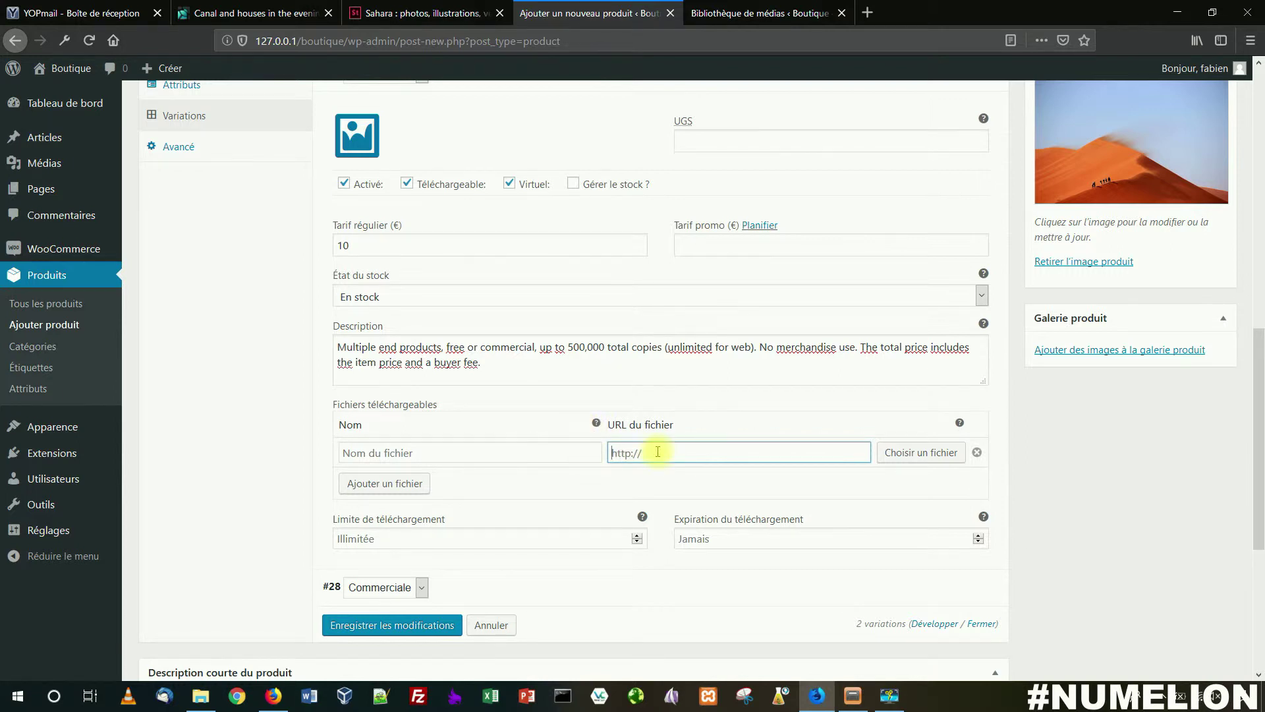
scroll(434, 264, up, 2)
scroll(409, 259, up, 3)
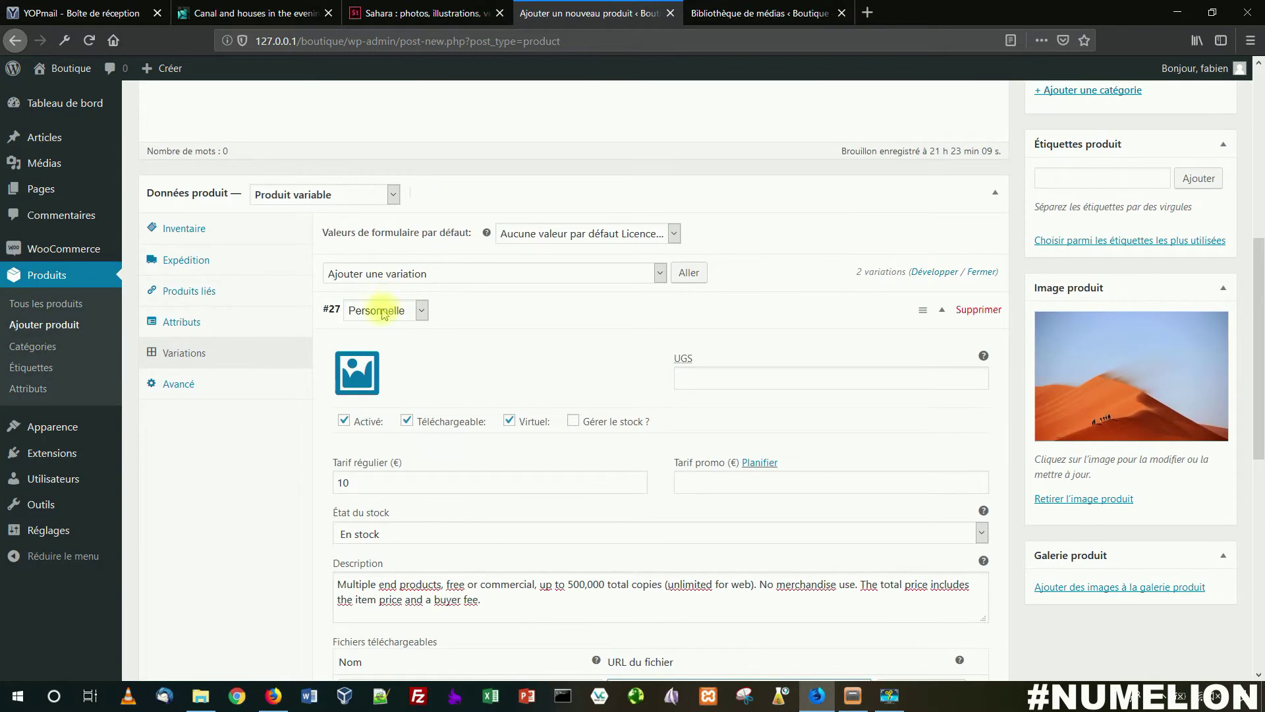
scroll(395, 277, down, 6)
click(798, 512)
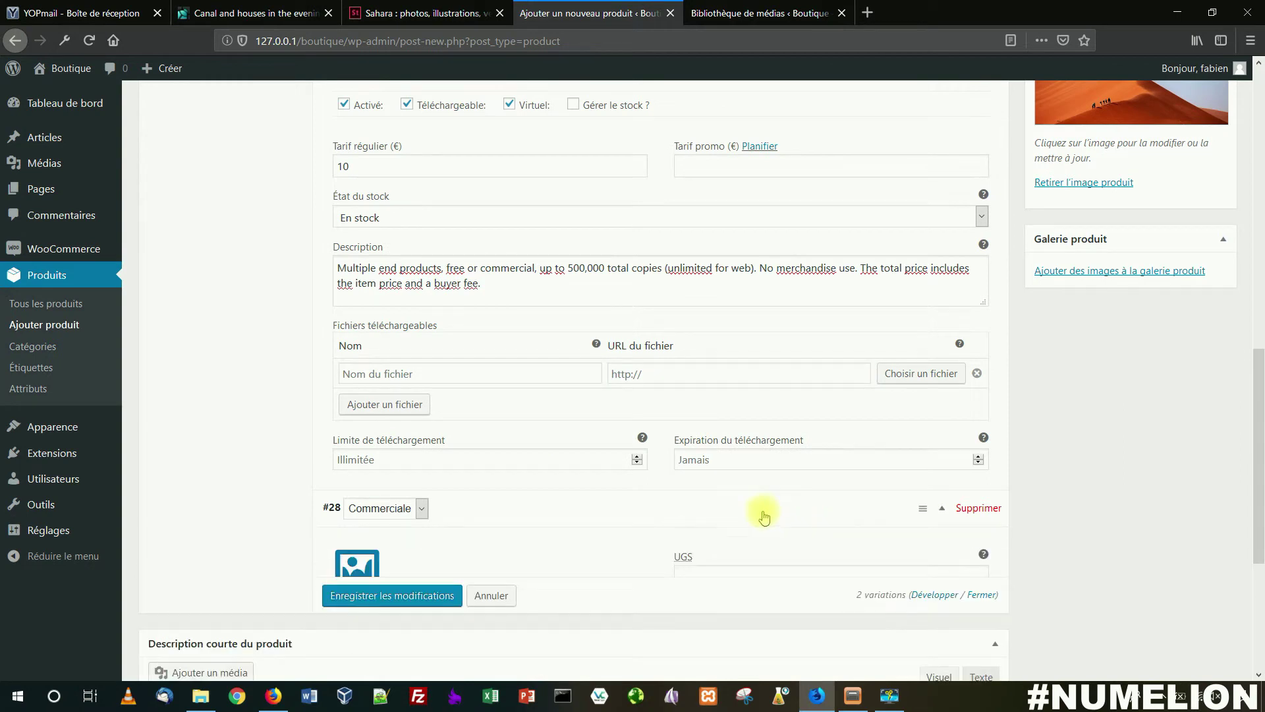
scroll(496, 524, down, 3)
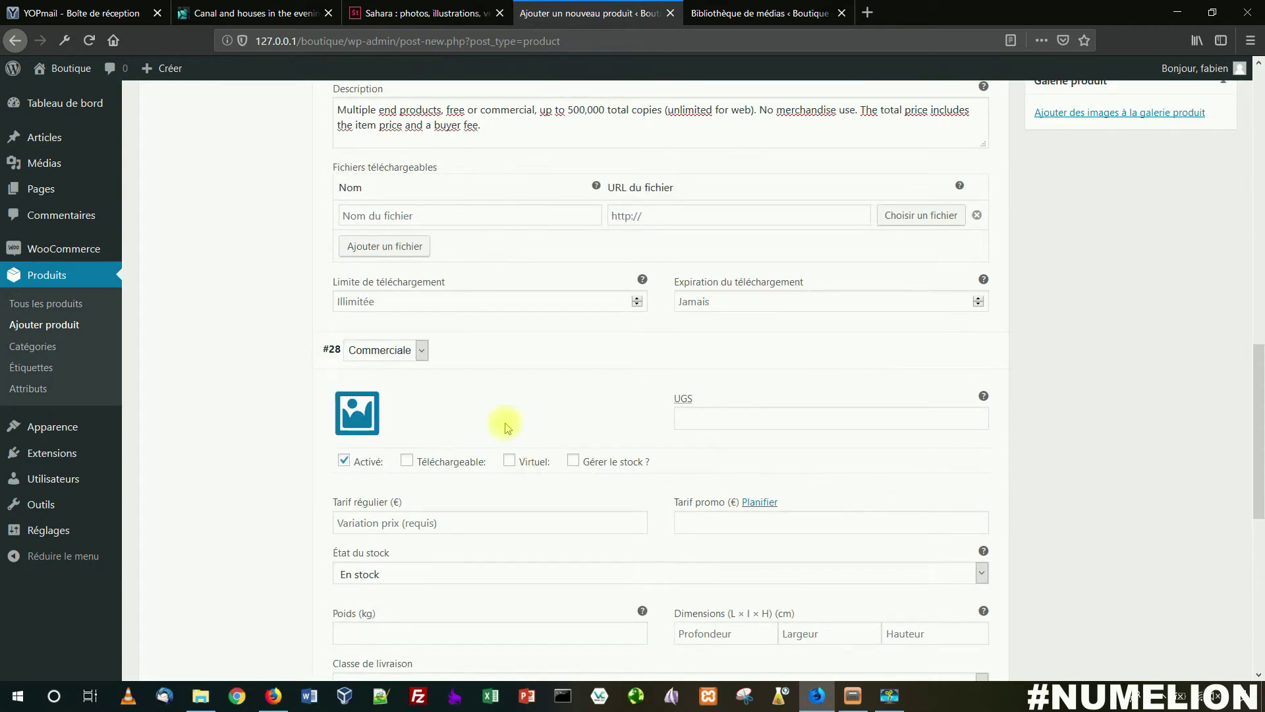
scroll(503, 424, up, 2)
Name the Personnelle variation's downloadable file "Licence personnelle" and link it to the dune image from the media library
click(430, 295)
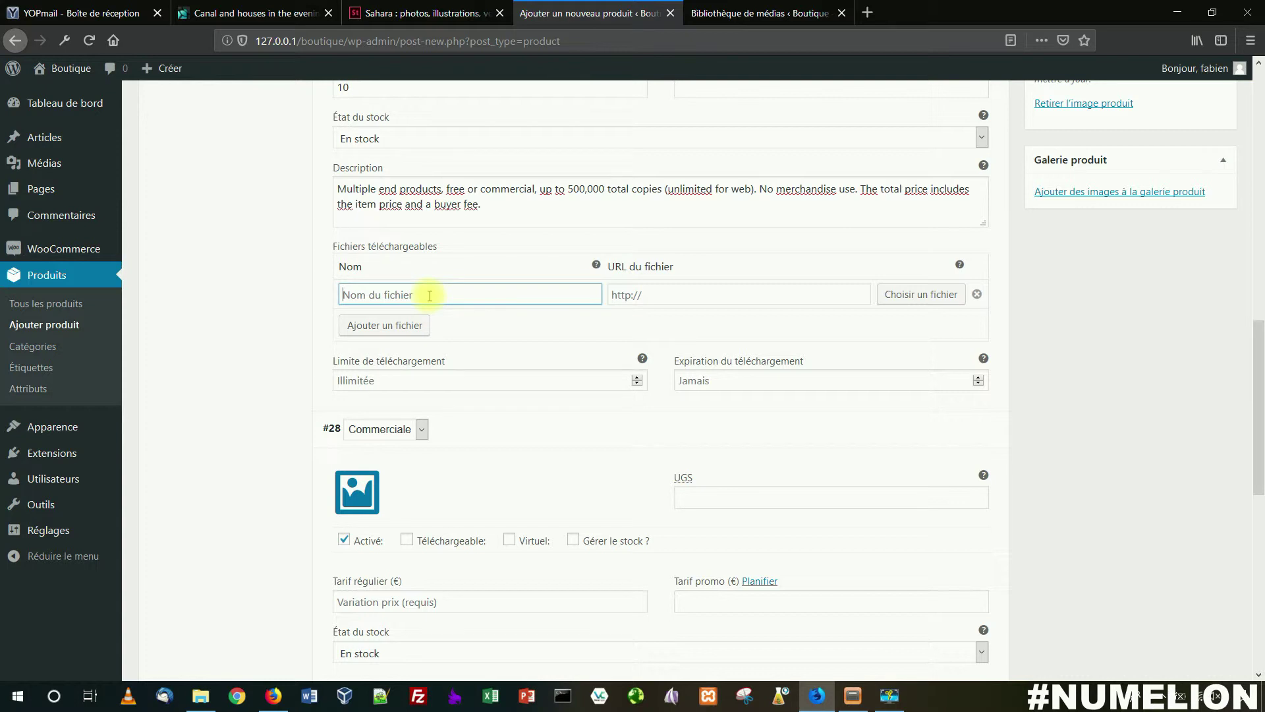
text(Licence personnelle)
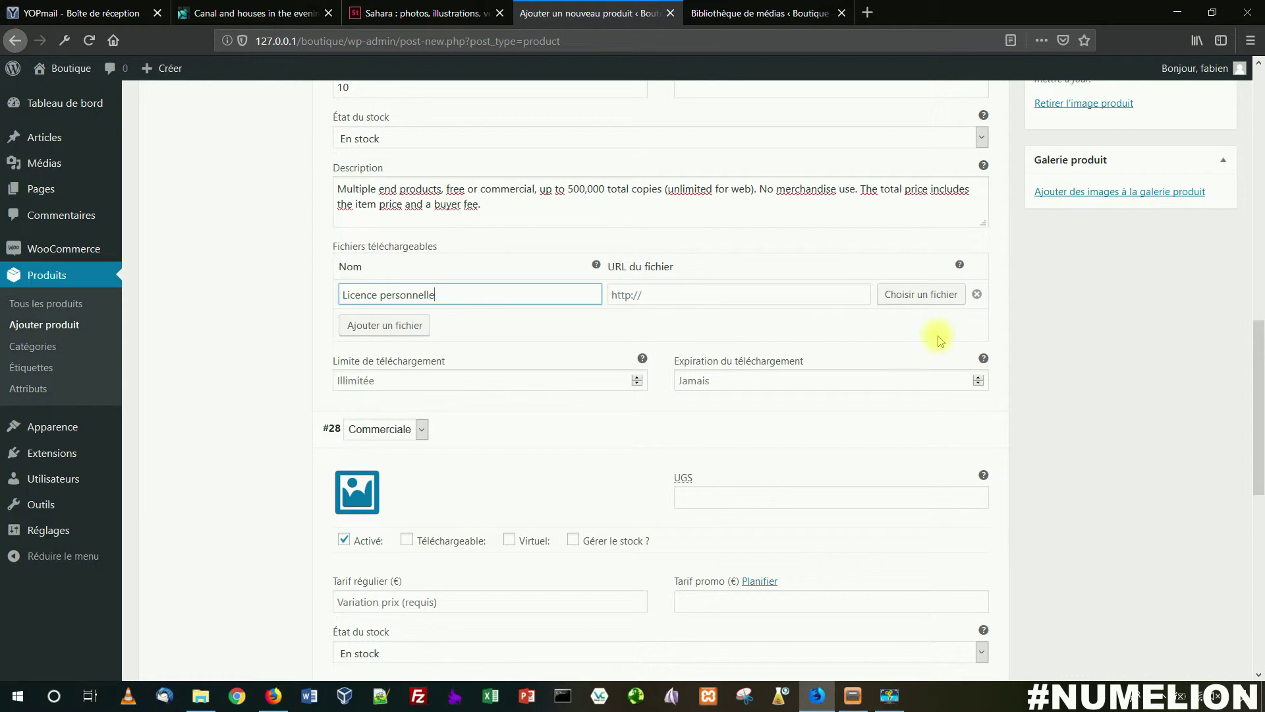
click(920, 294)
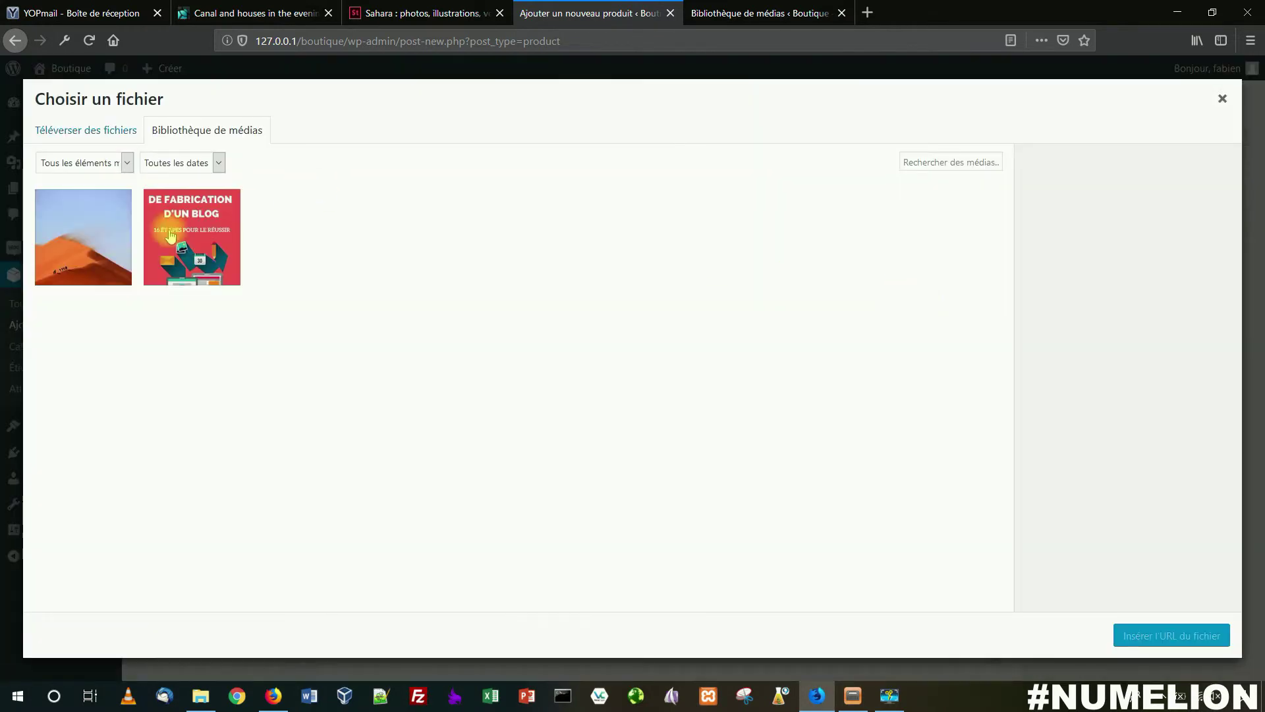
click(91, 237)
click(1178, 636)
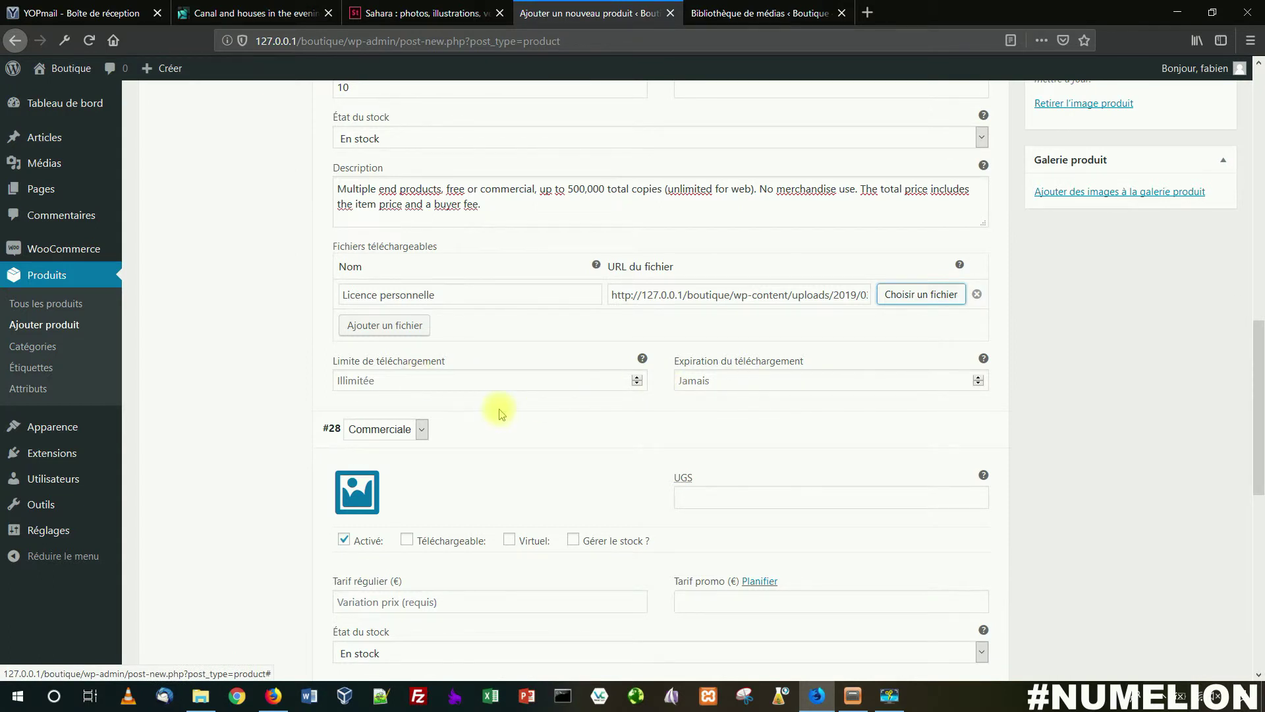
Switch the PhotoDune photo page to the PhotoDune Extended License and copy its licence text
scroll(501, 413, down, 5)
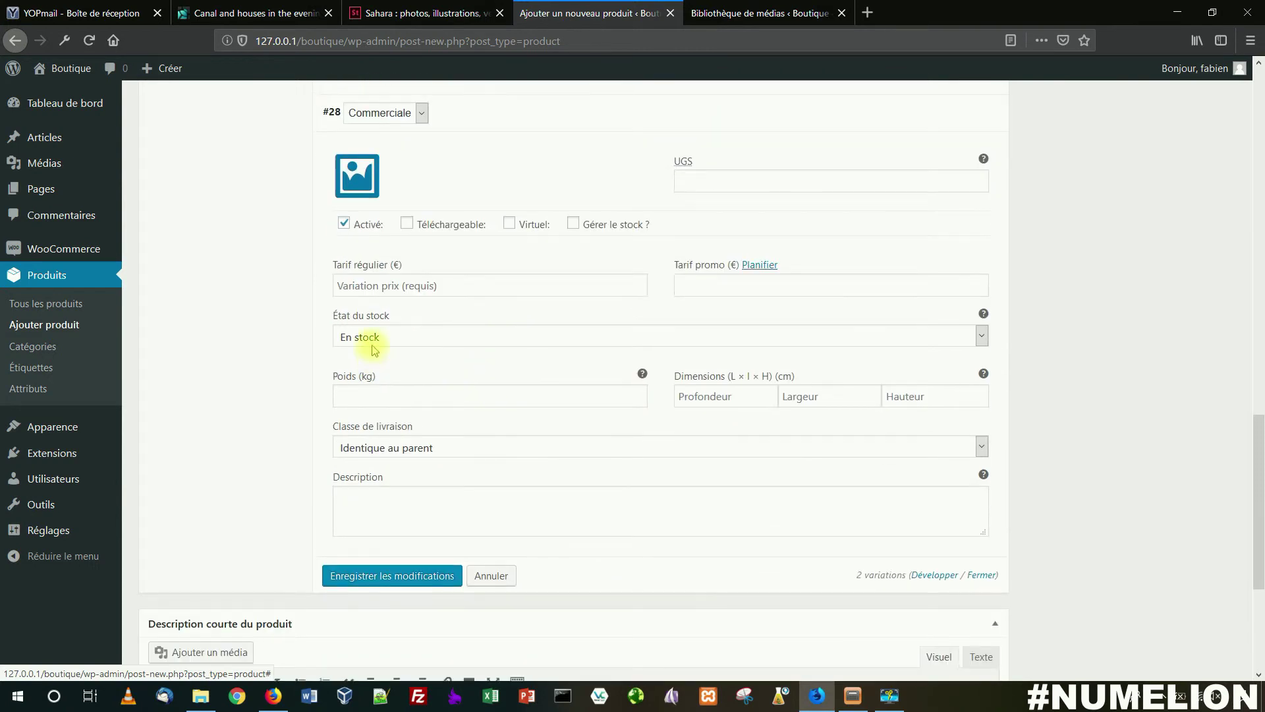
click(710, 14)
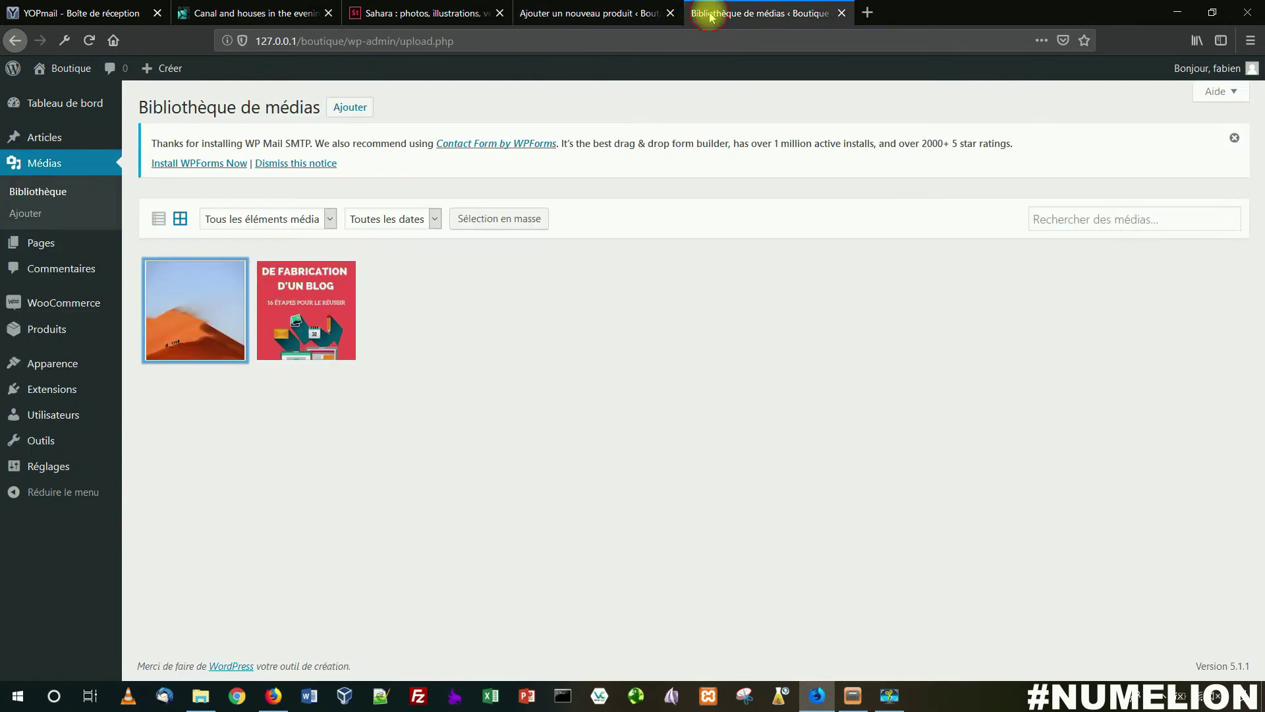
click(230, 13)
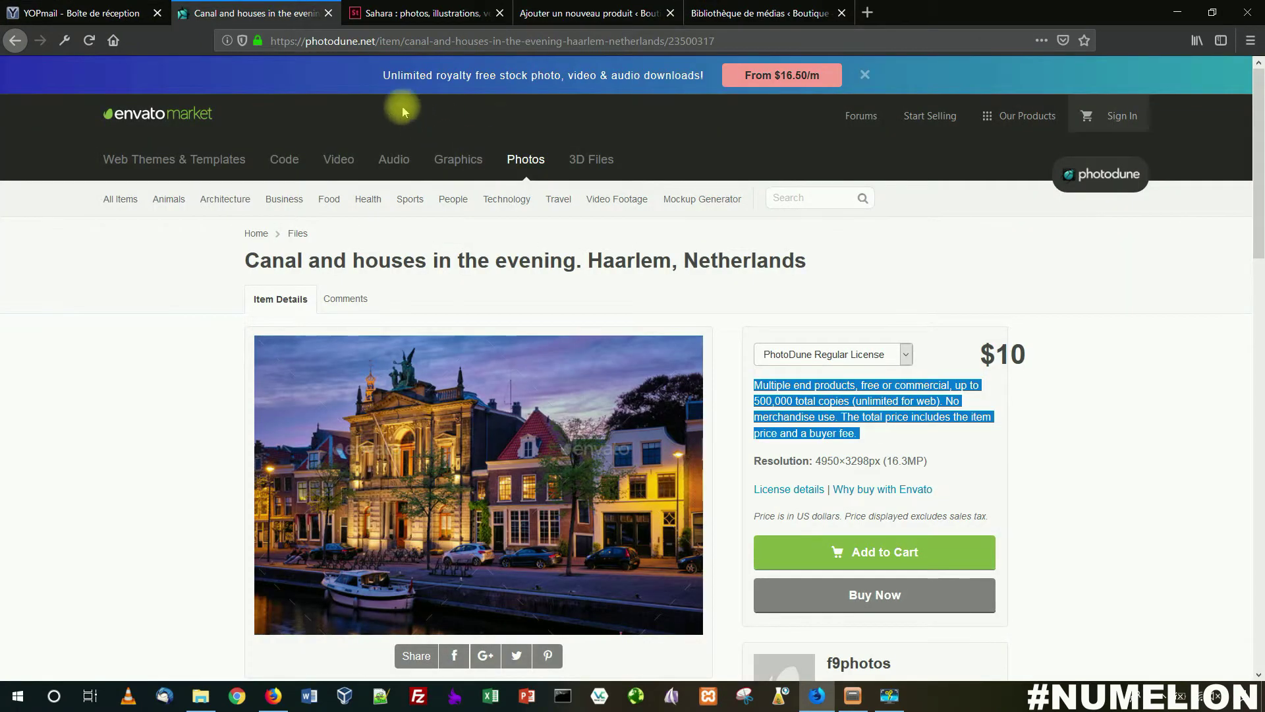
click(768, 354)
click(816, 394)
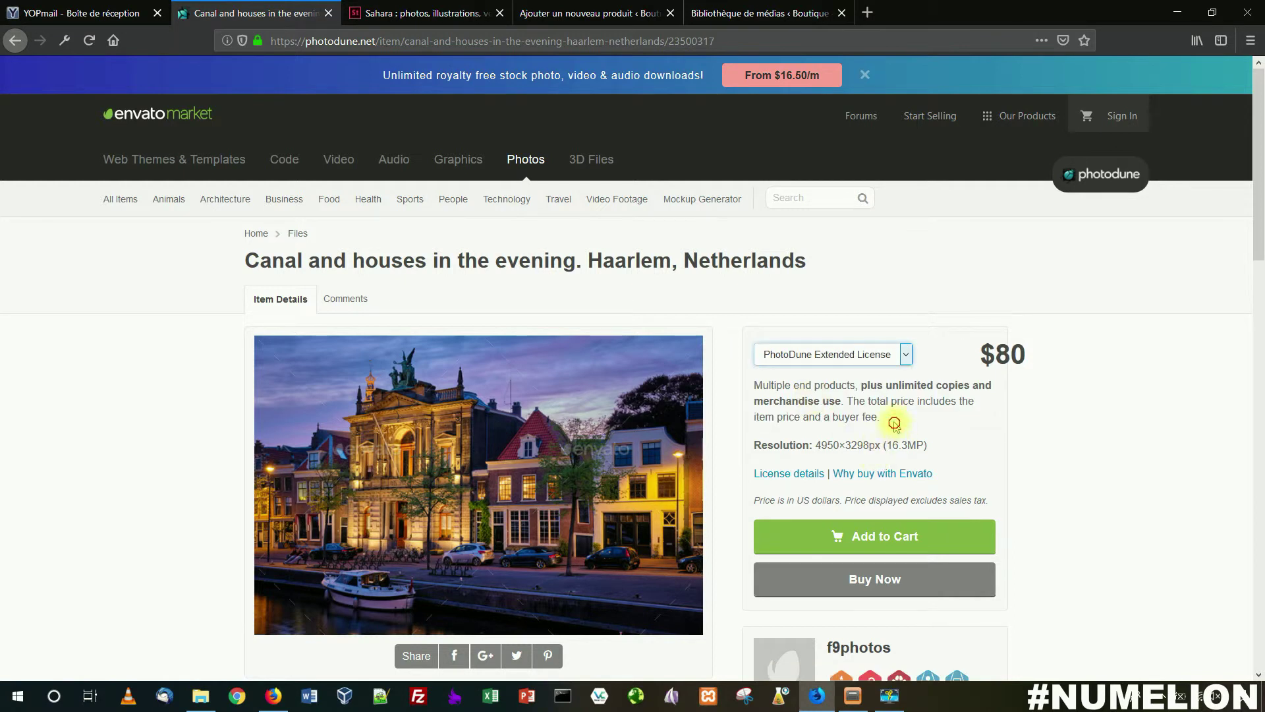
drag(894, 423, 761, 385)
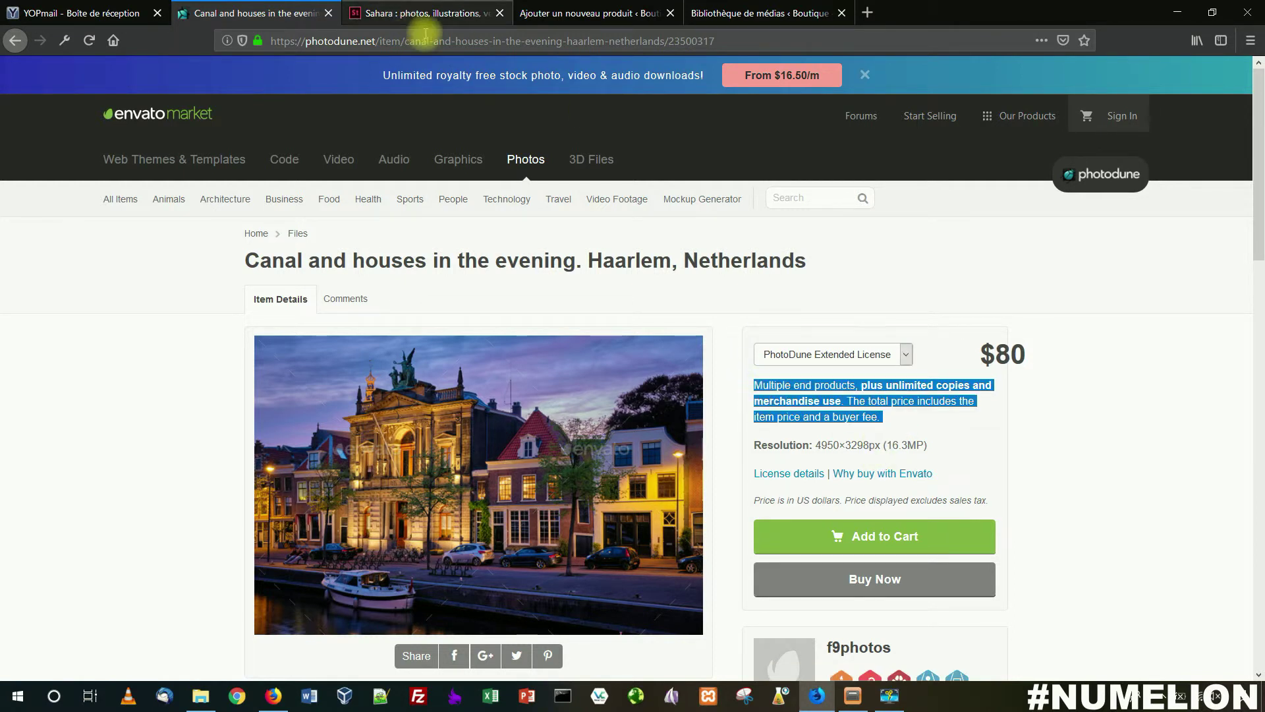
Make the Commerciale variation downloadable (Téléchargeable) and virtual (Virtuel), and paste the extended licence text as its description
click(560, 15)
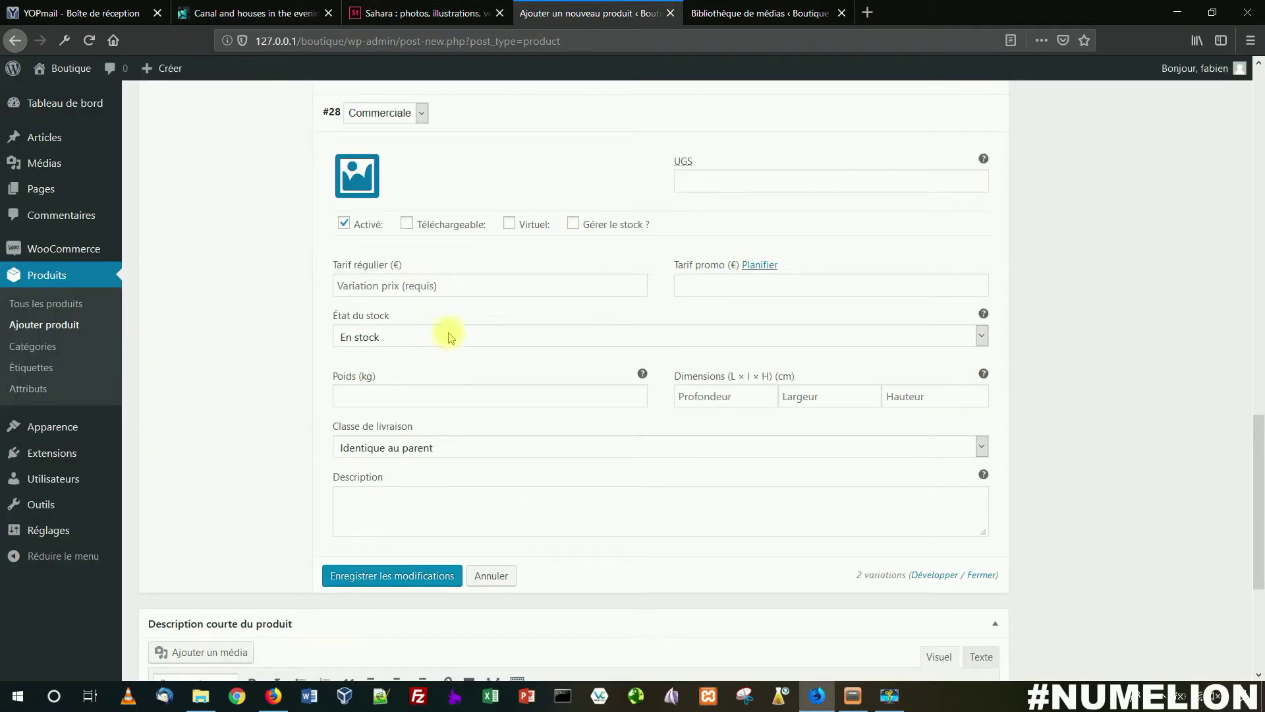
click(407, 224)
click(510, 223)
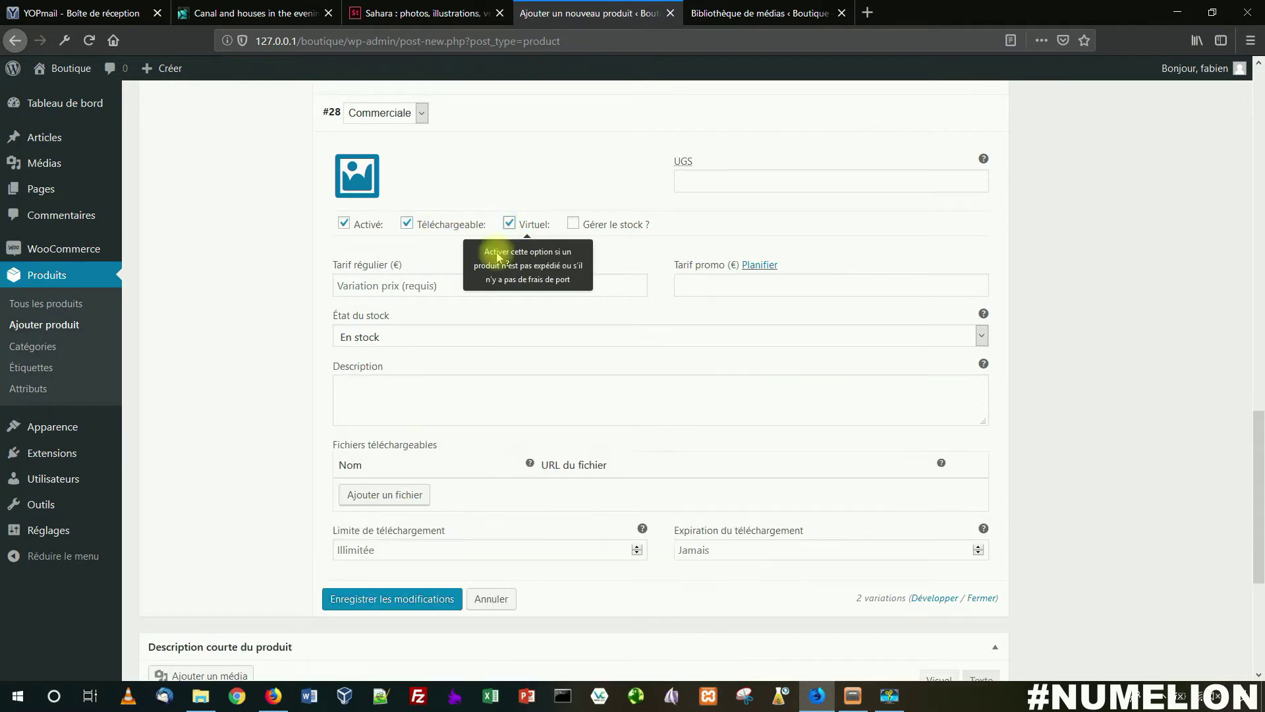
click(417, 407)
text(Multiple end products, plus unlimited copies and merchandise use. The total price includes the item price and a buyer fee.)
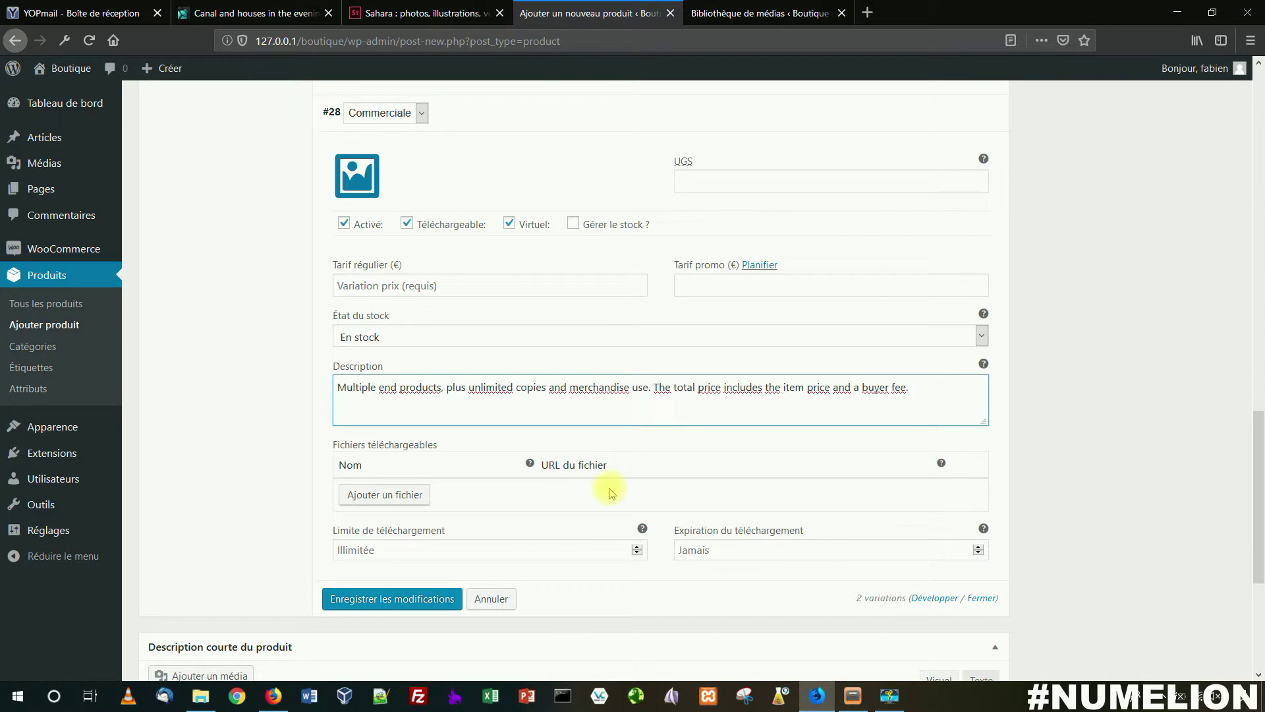
Add a downloadable file named "Licence commerciale" to the Commerciale variation, linked to dunes.jpg from the media library
click(385, 494)
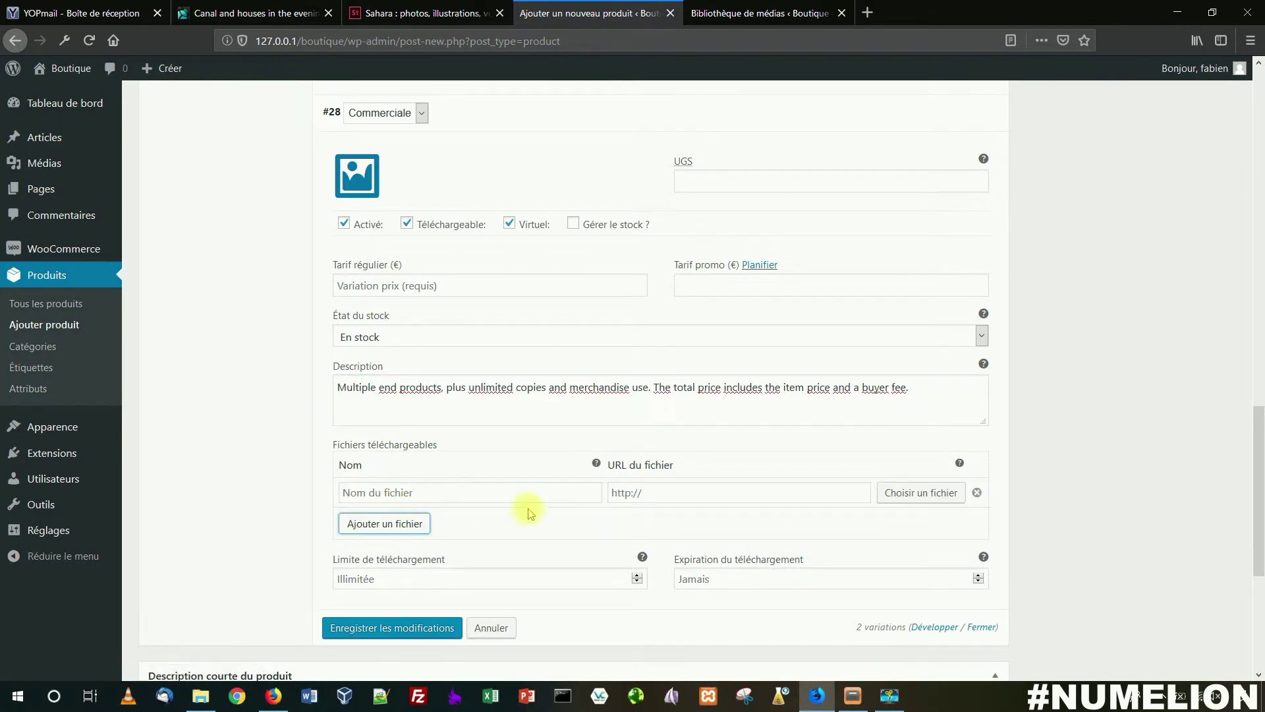
click(685, 494)
click(911, 494)
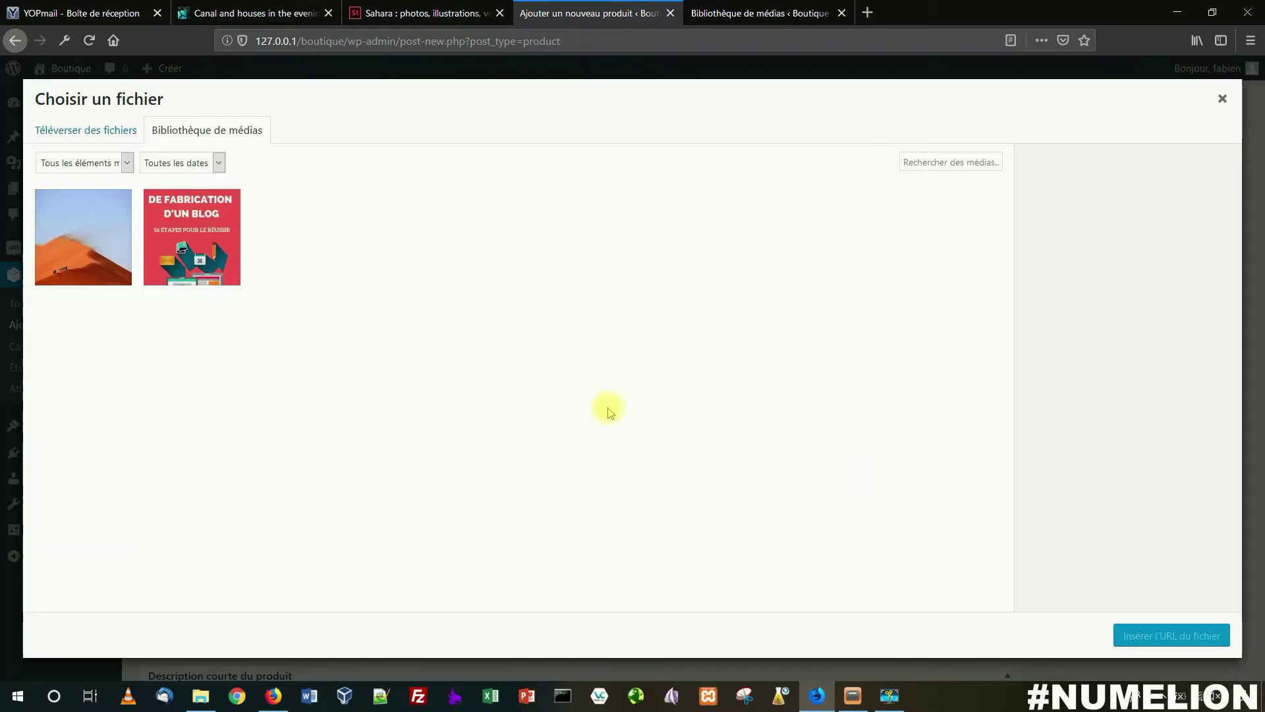
click(69, 245)
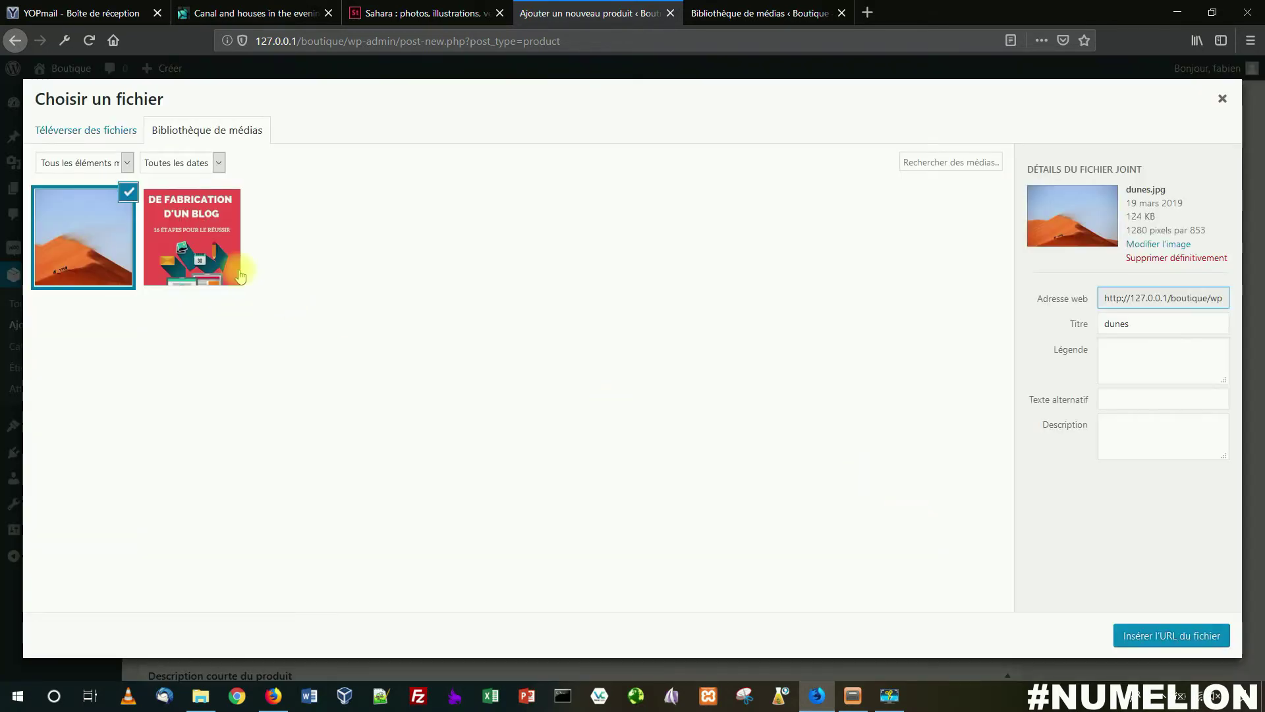
click(1170, 635)
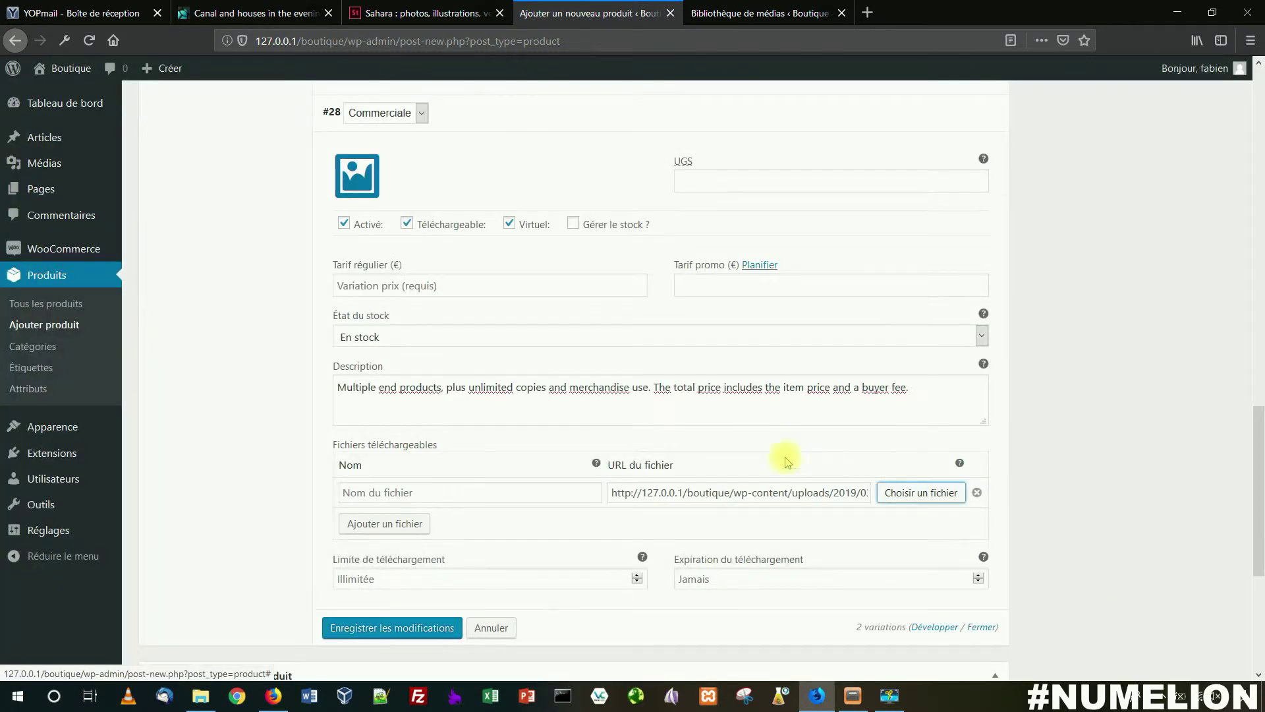
click(454, 495)
text(Licence commerciale)
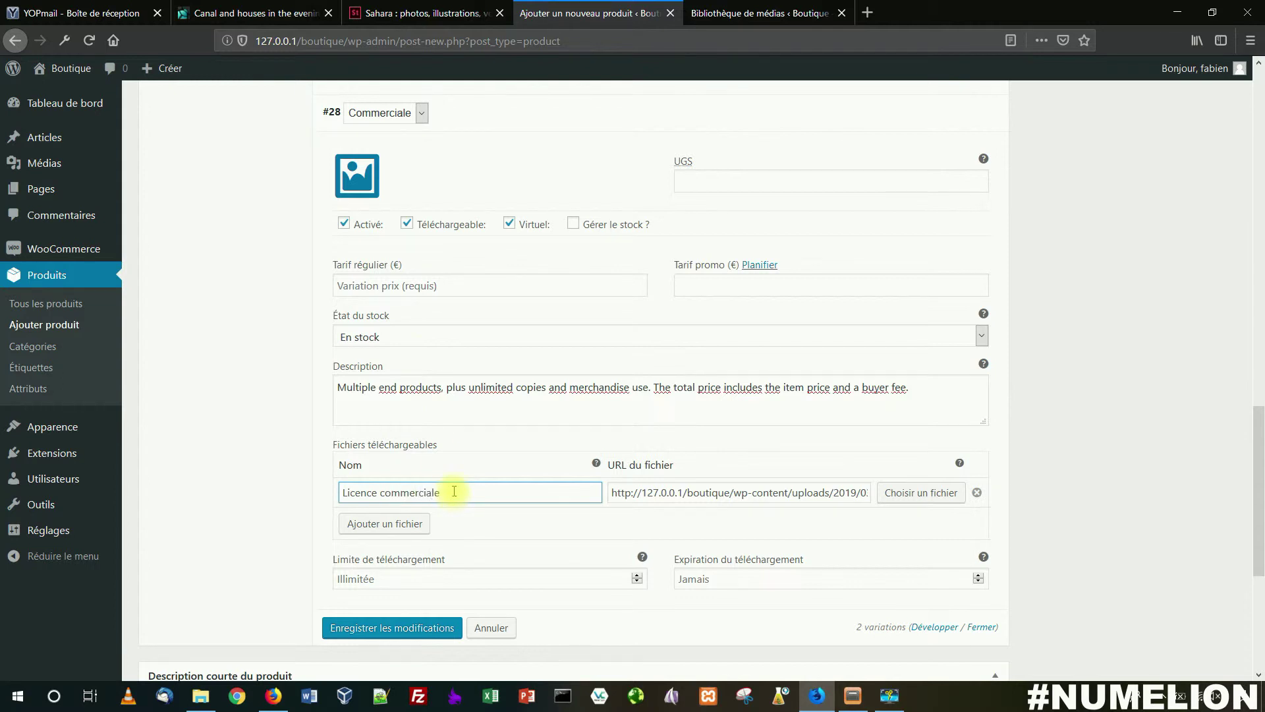
Set the Commerciale variation's regular price to 99 € and save the variation changes
click(418, 285)
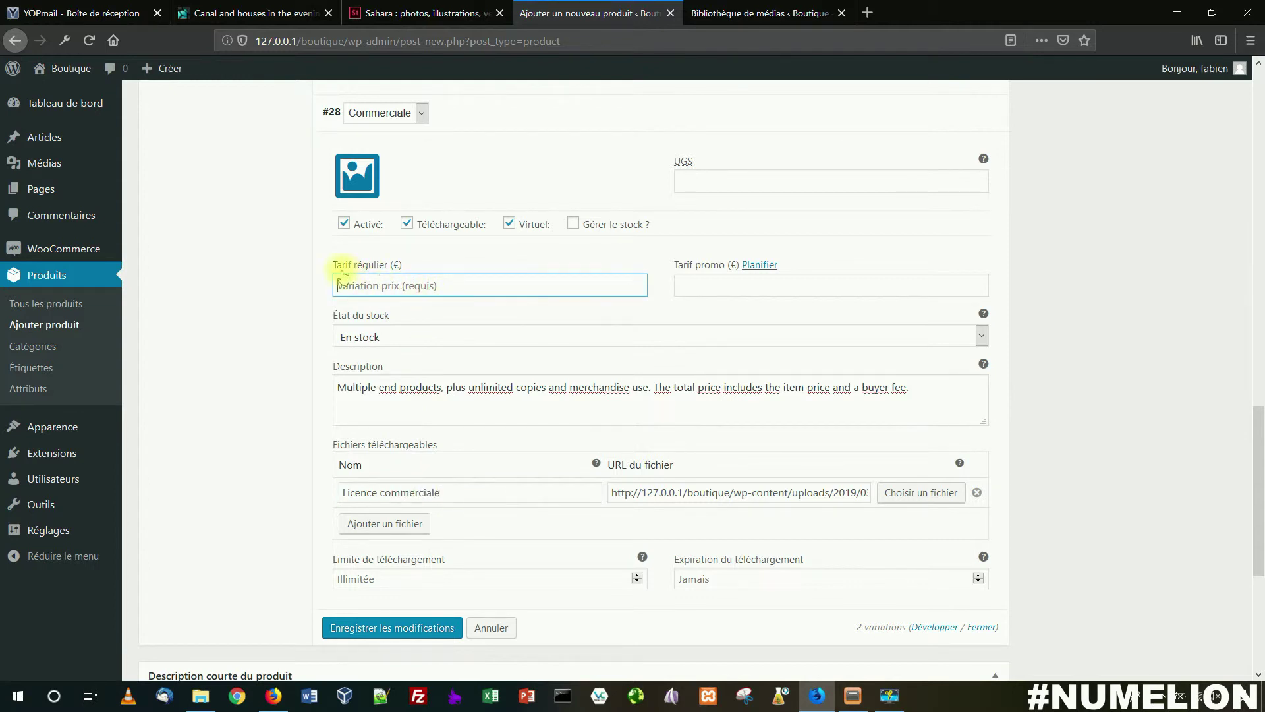
scroll(389, 290, up, 5)
scroll(395, 303, down, 2)
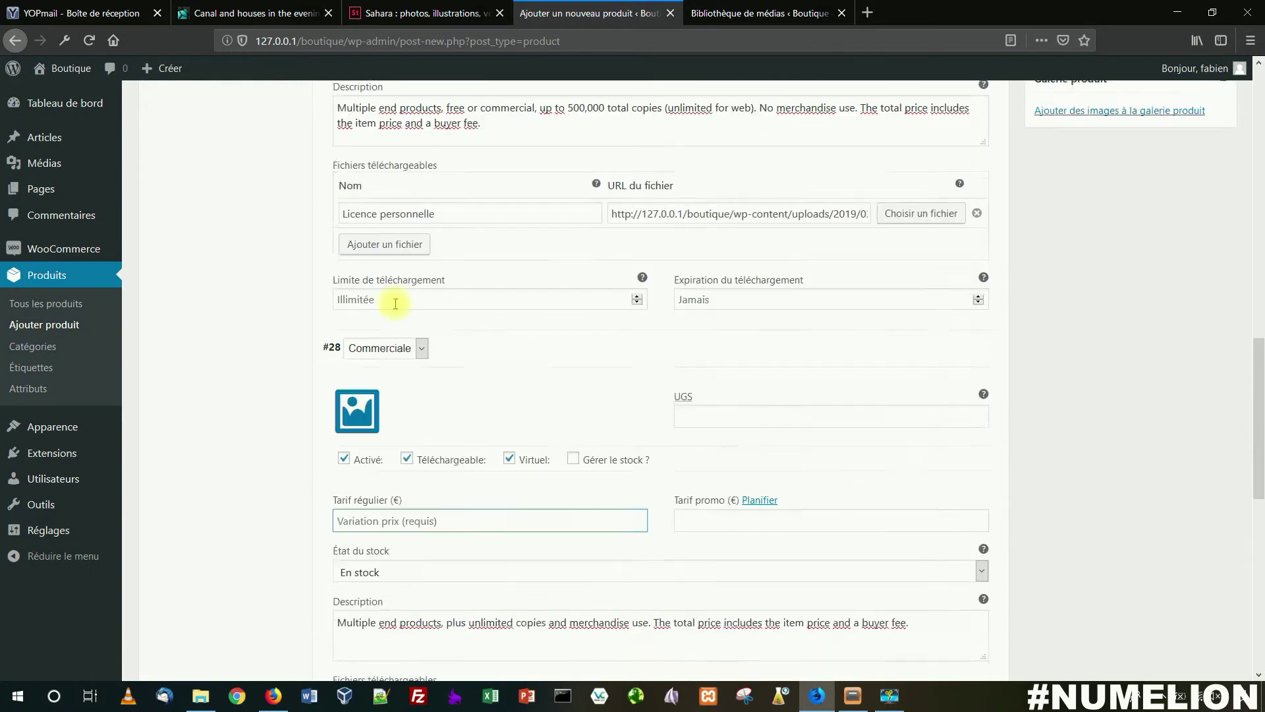
scroll(395, 303, down, 2)
text(99)
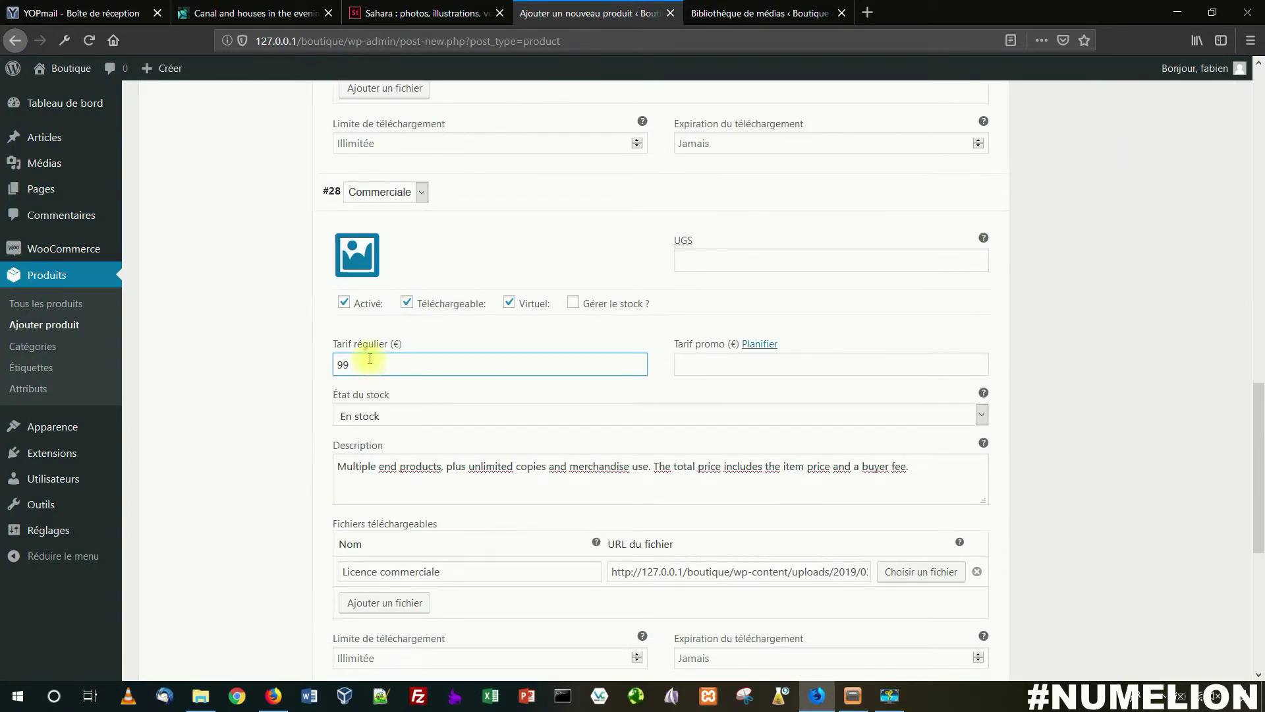
scroll(282, 376, down, 1)
click(396, 627)
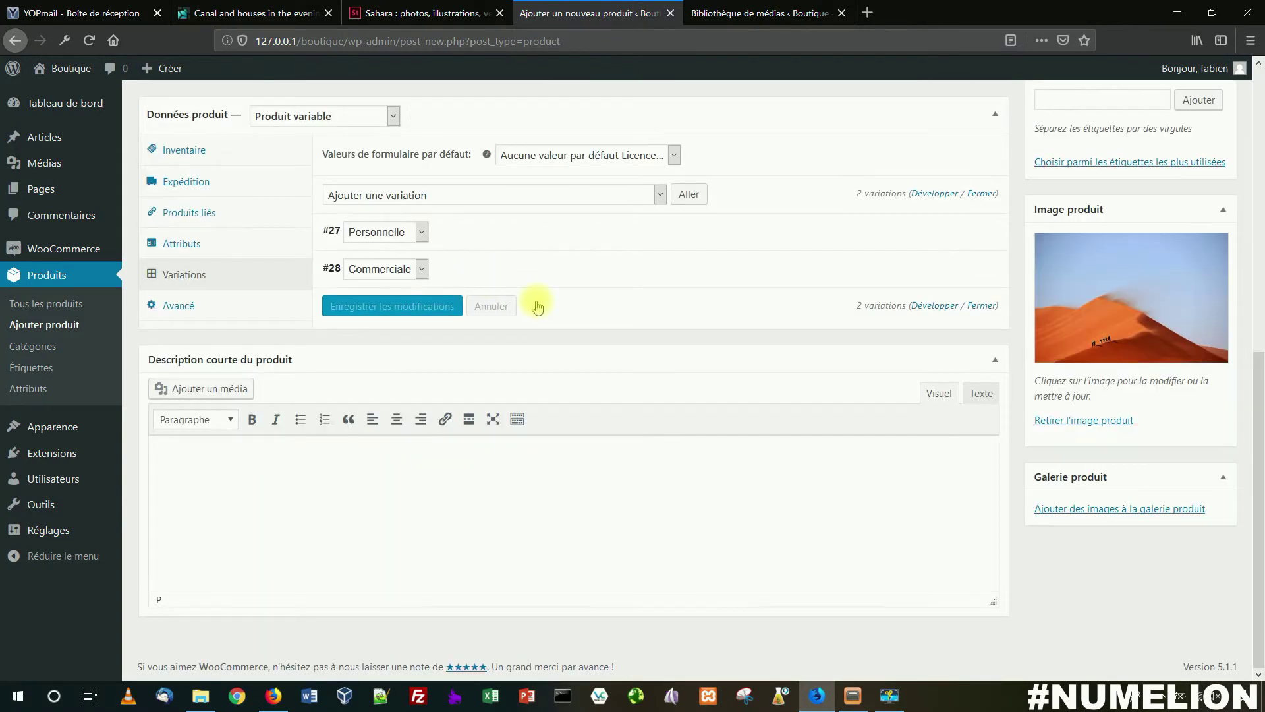
Preview the dune product page and examine its price range and the available Licence options
scroll(971, 226, up, 10)
click(1200, 192)
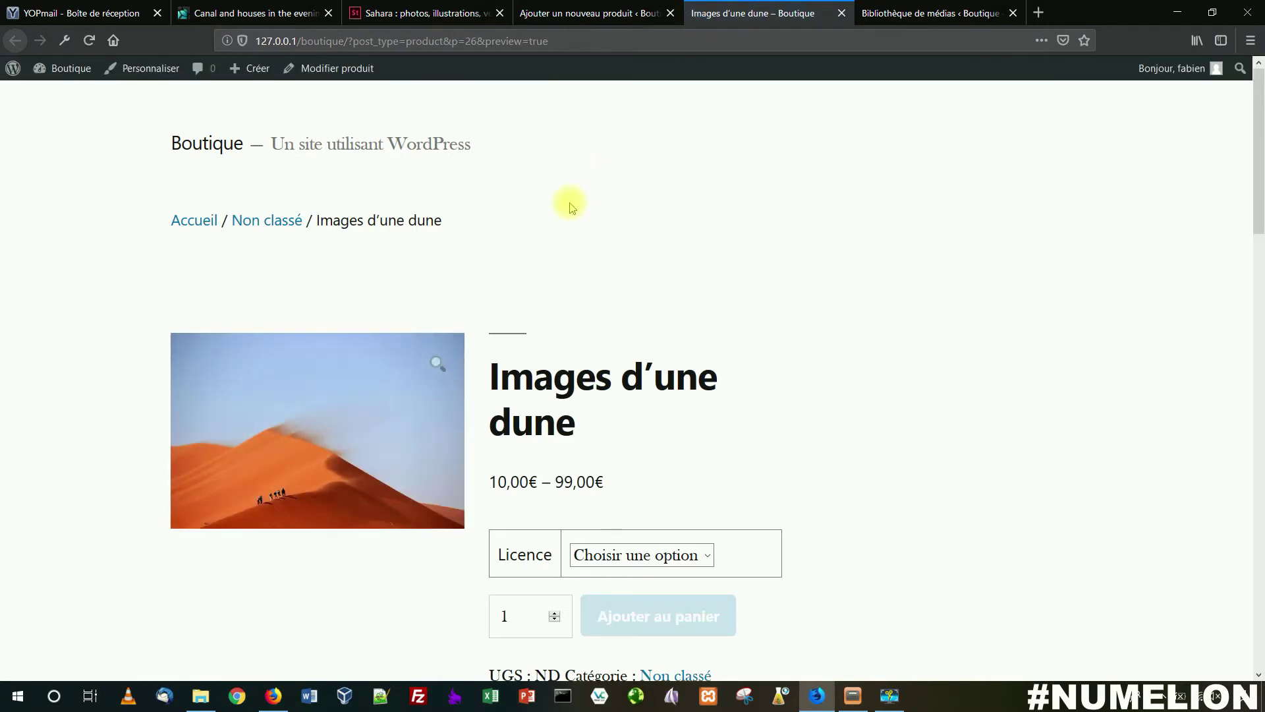
scroll(571, 206, down, 2)
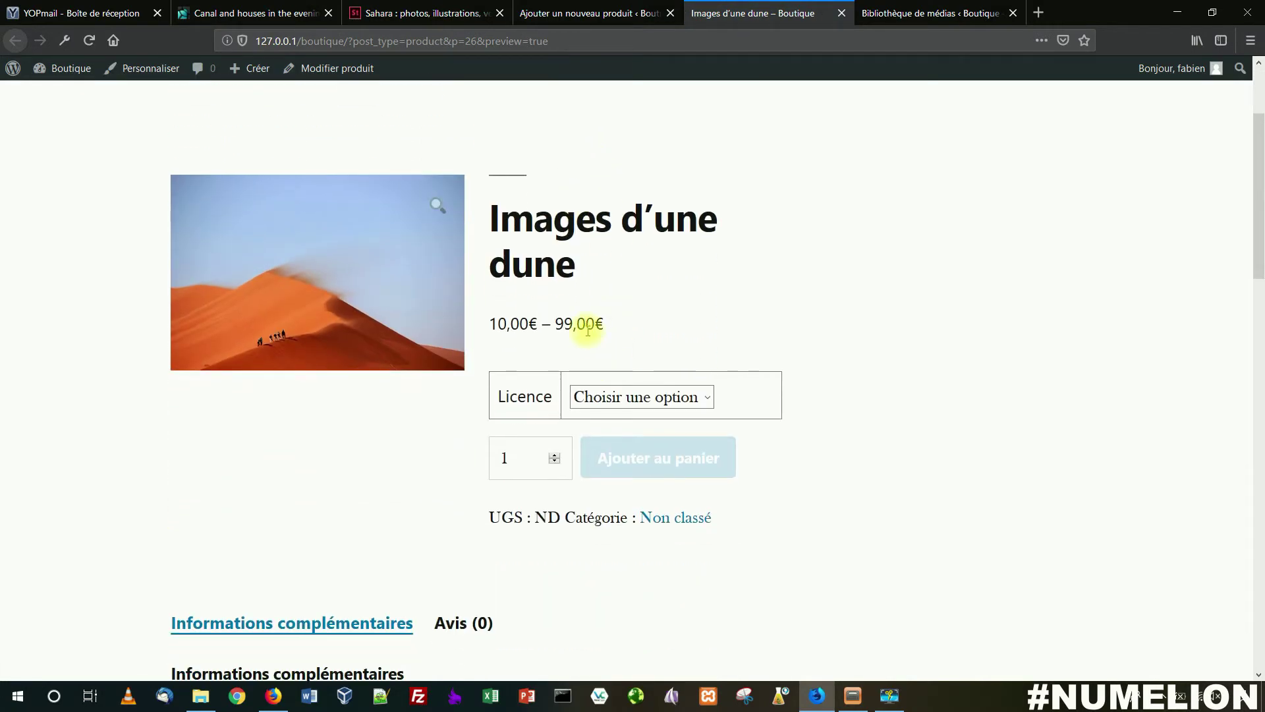
click(637, 396)
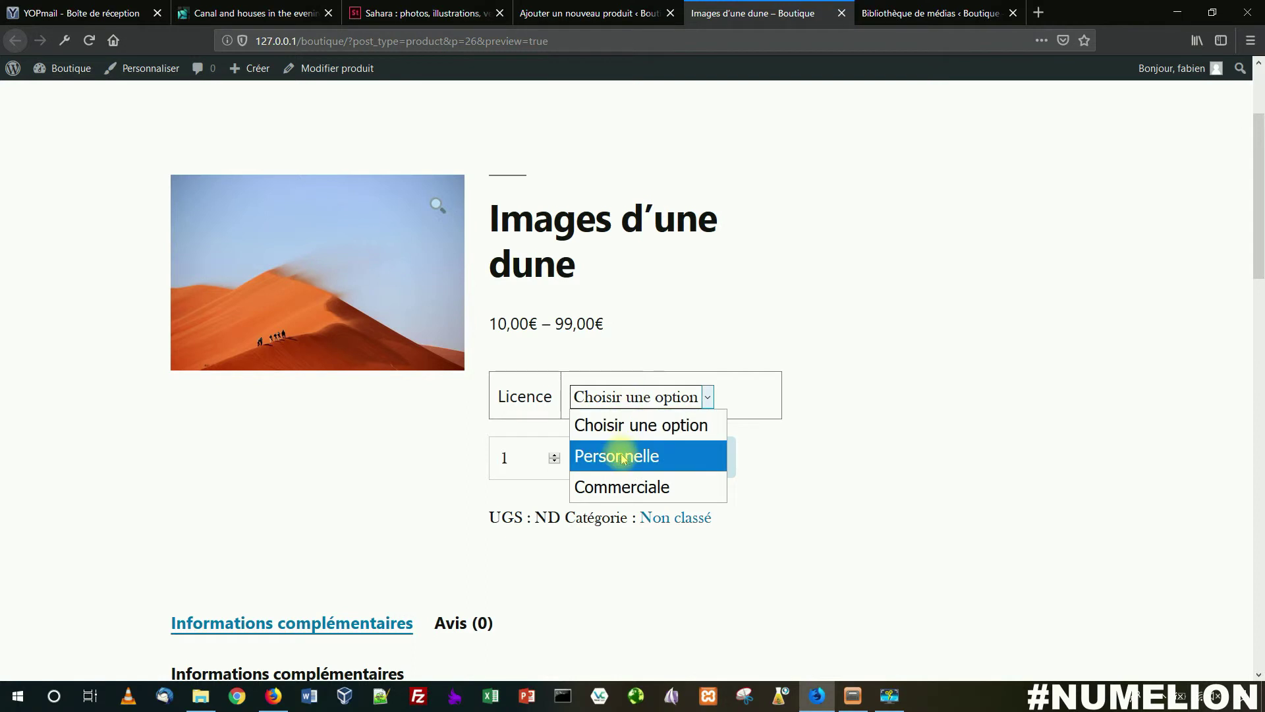
click(565, 396)
drag(505, 396, 559, 400)
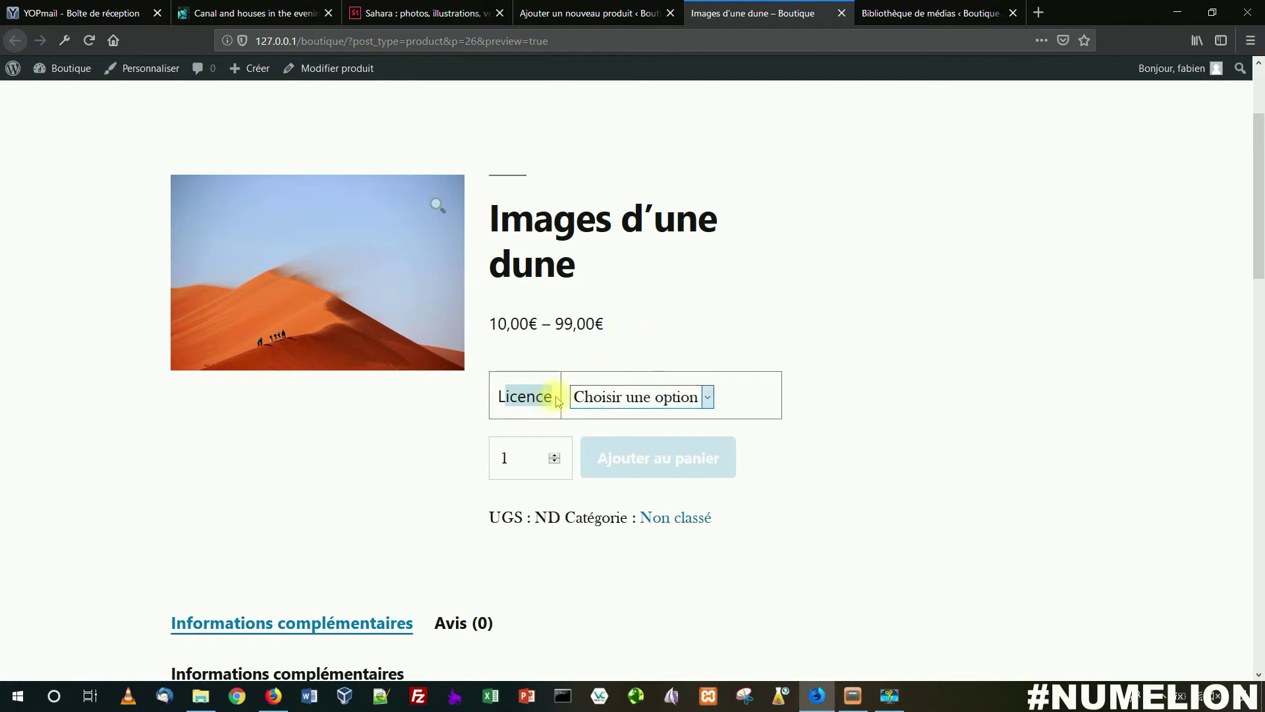
Choose the Personnelle and Commerciale licences in turn on the preview and compare their descriptions and prices
click(600, 397)
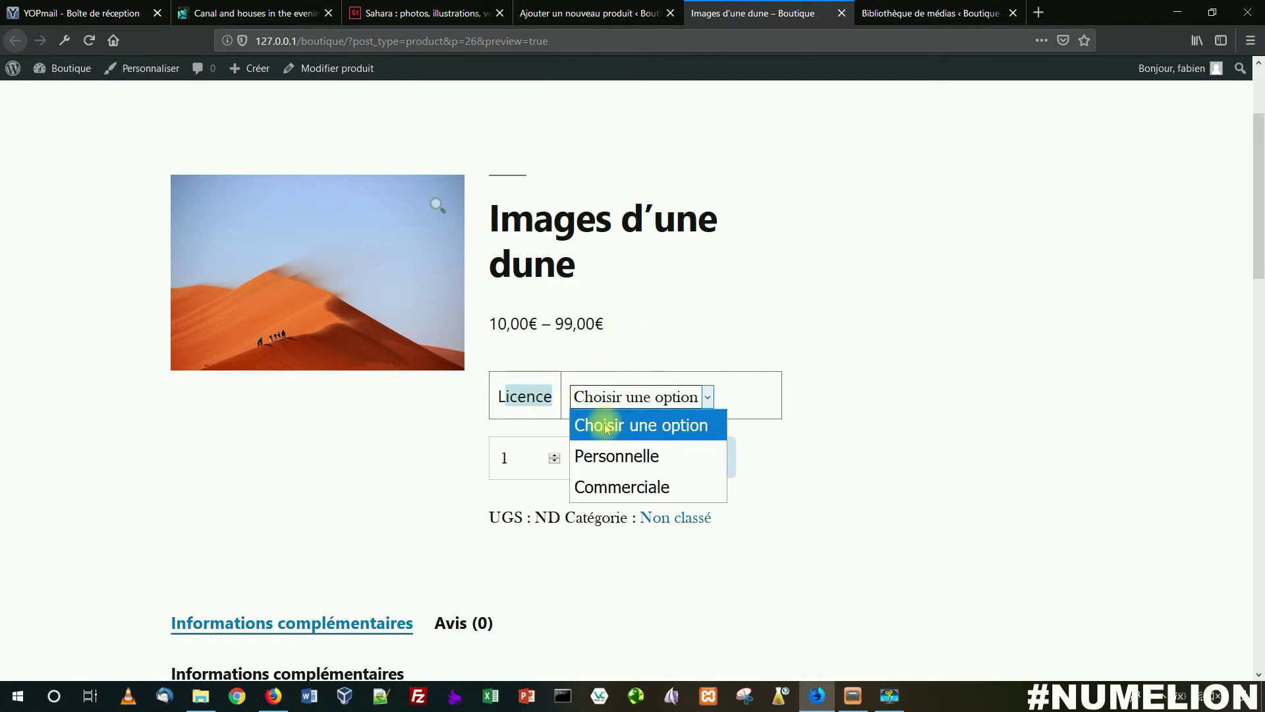
click(603, 461)
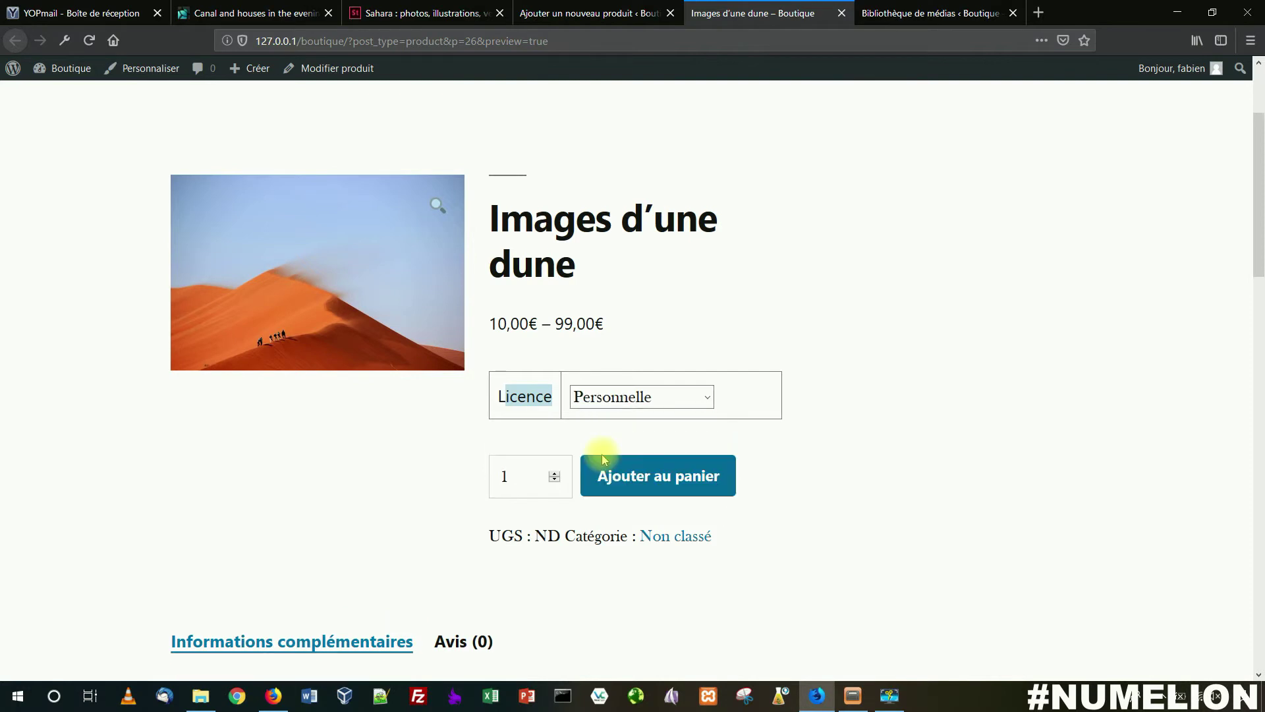
drag(488, 436, 672, 525)
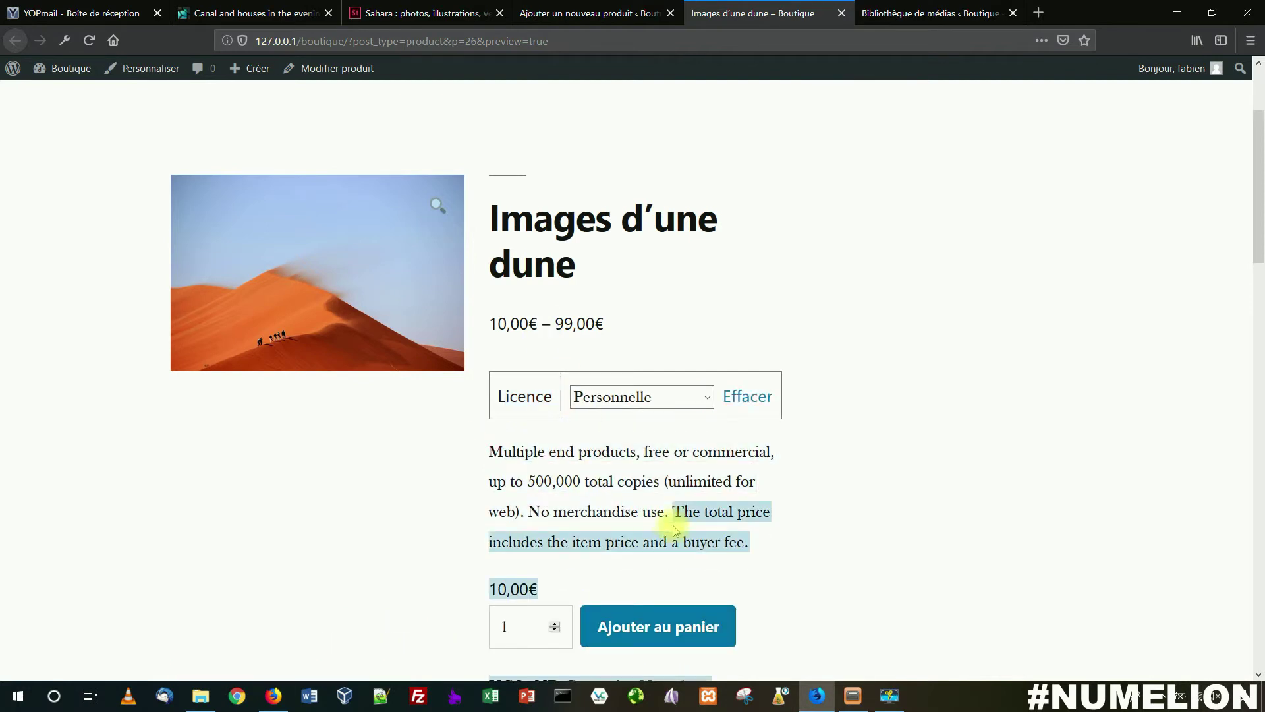
click(505, 581)
click(601, 403)
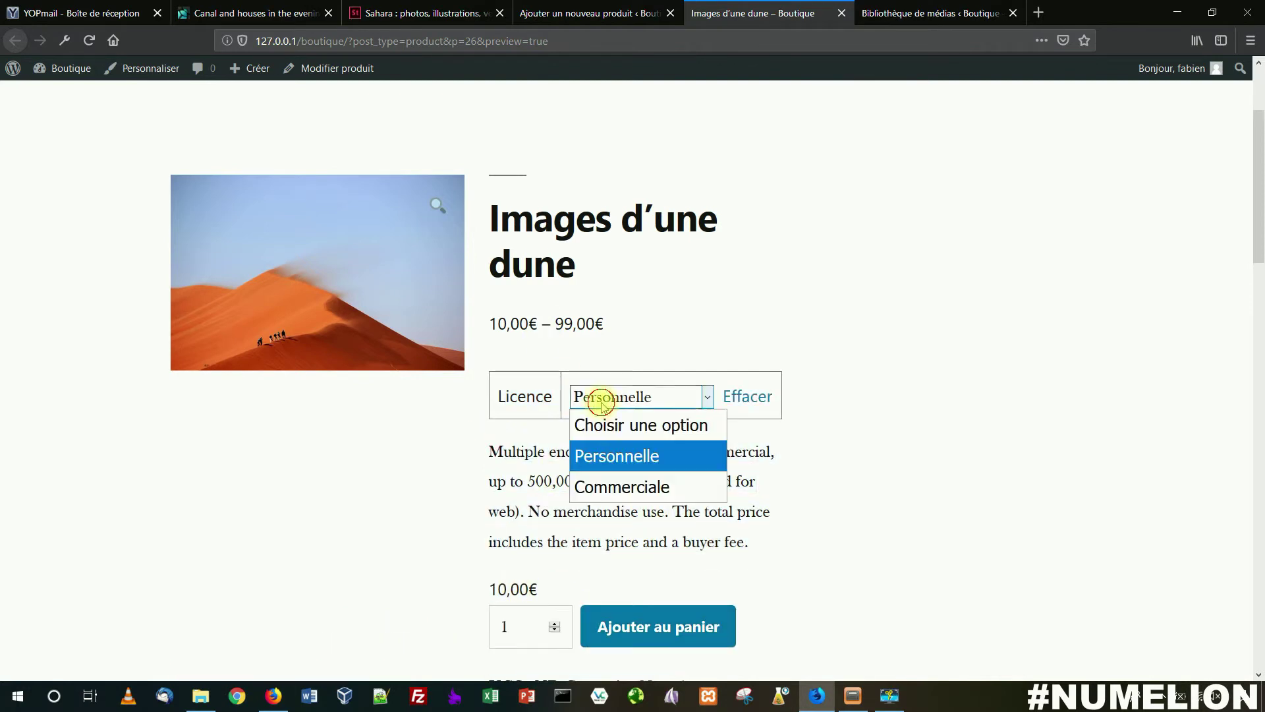
click(596, 486)
drag(489, 452, 687, 505)
drag(498, 559, 553, 565)
Enable individual selling (Vendre individuellement) in the dune product's inventory settings
click(610, 13)
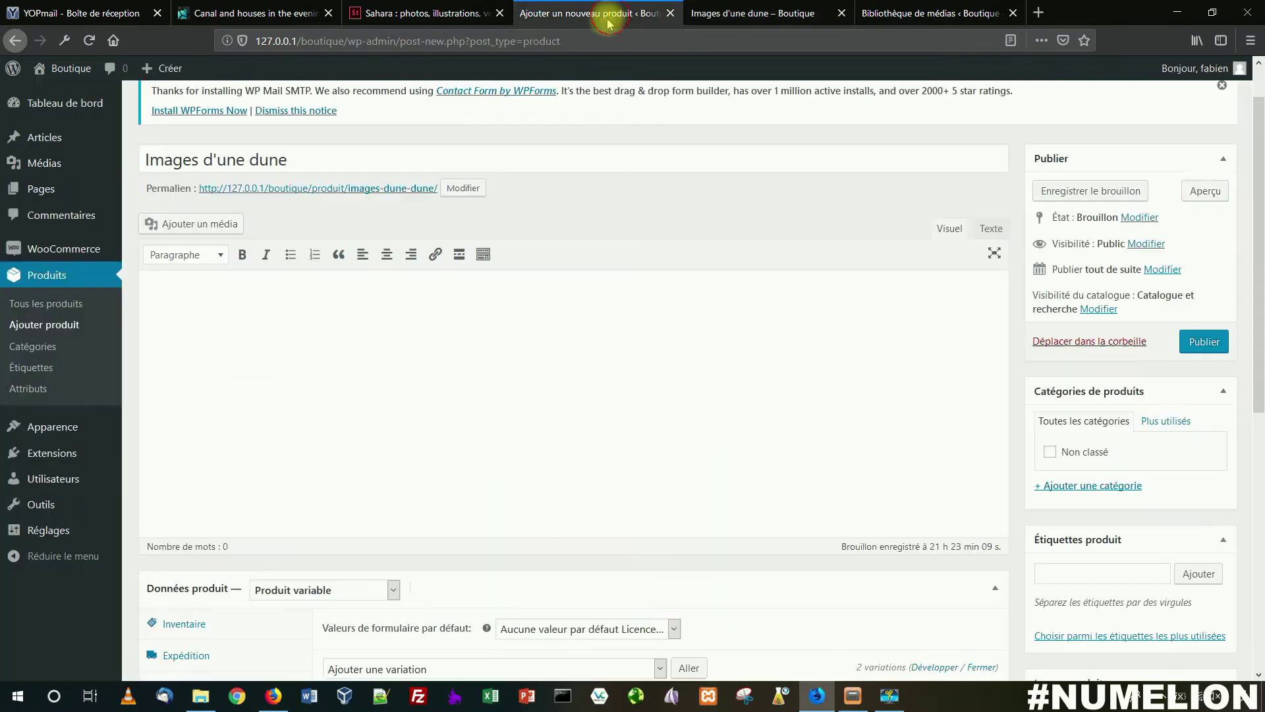
scroll(380, 374, down, 3)
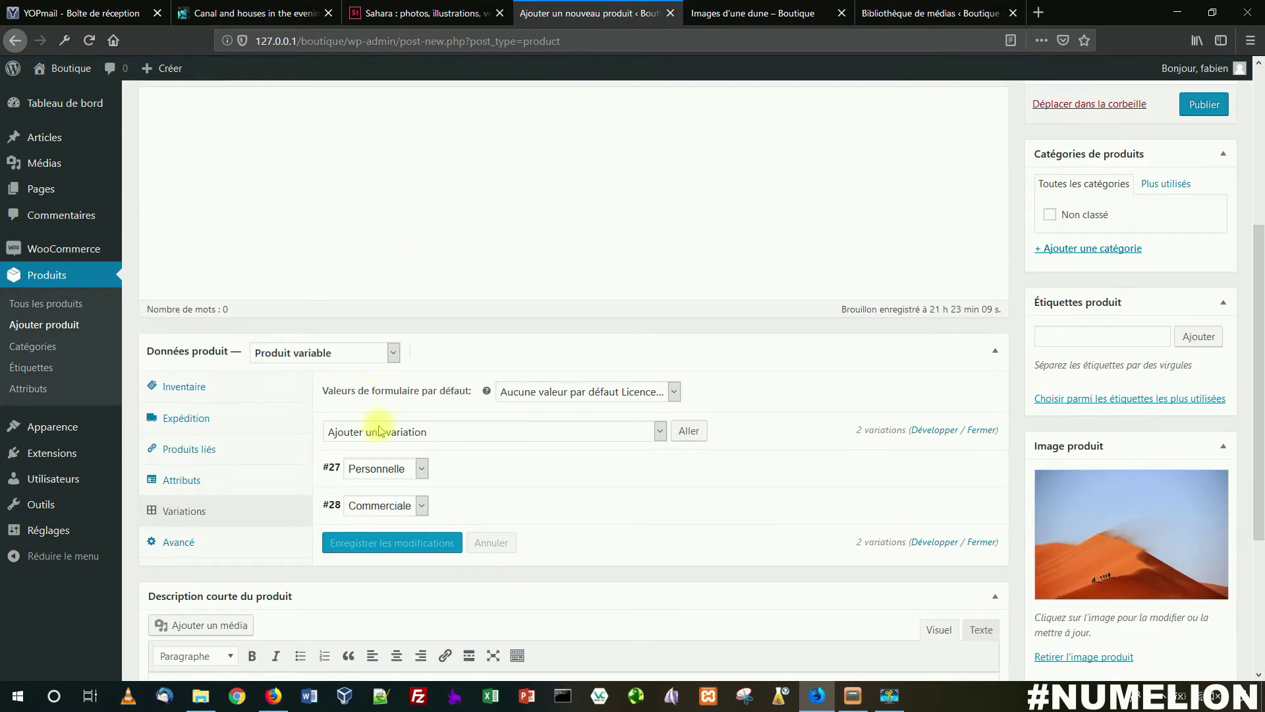
click(185, 388)
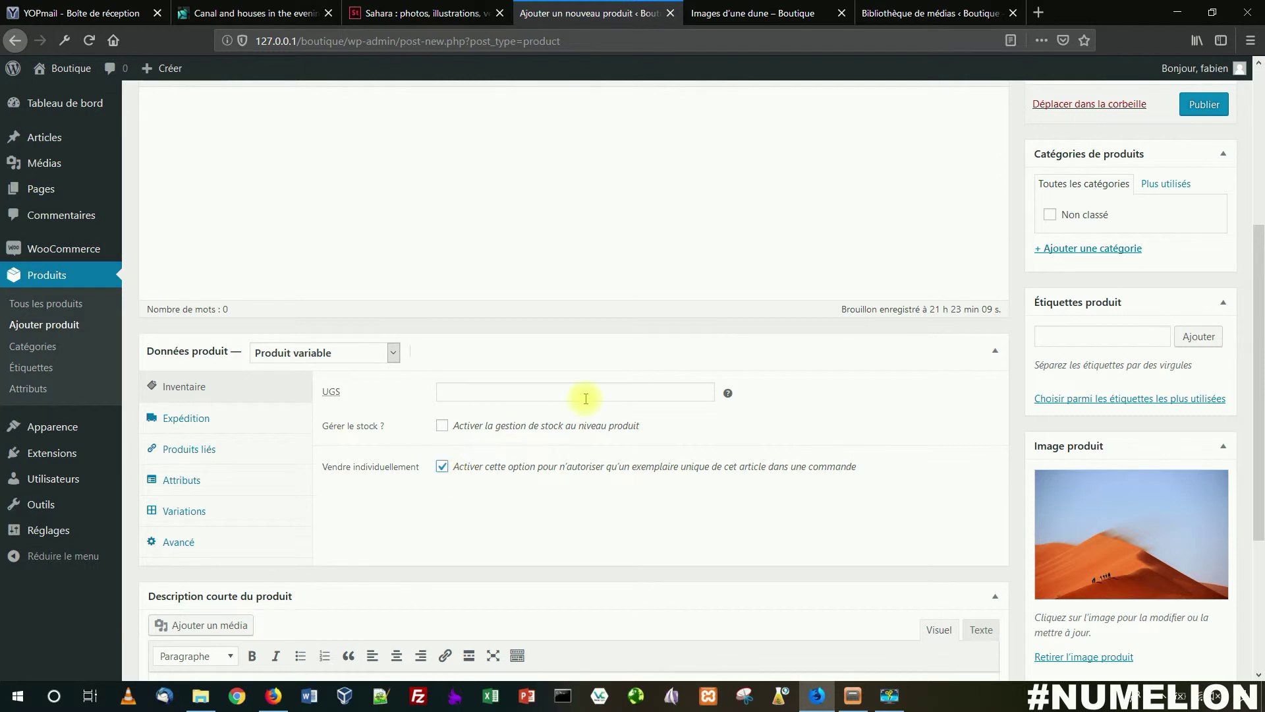
Preview the product again with the Personnelle licence chosen and check the add-to-cart area for a quantity field
scroll(1041, 296, up, 5)
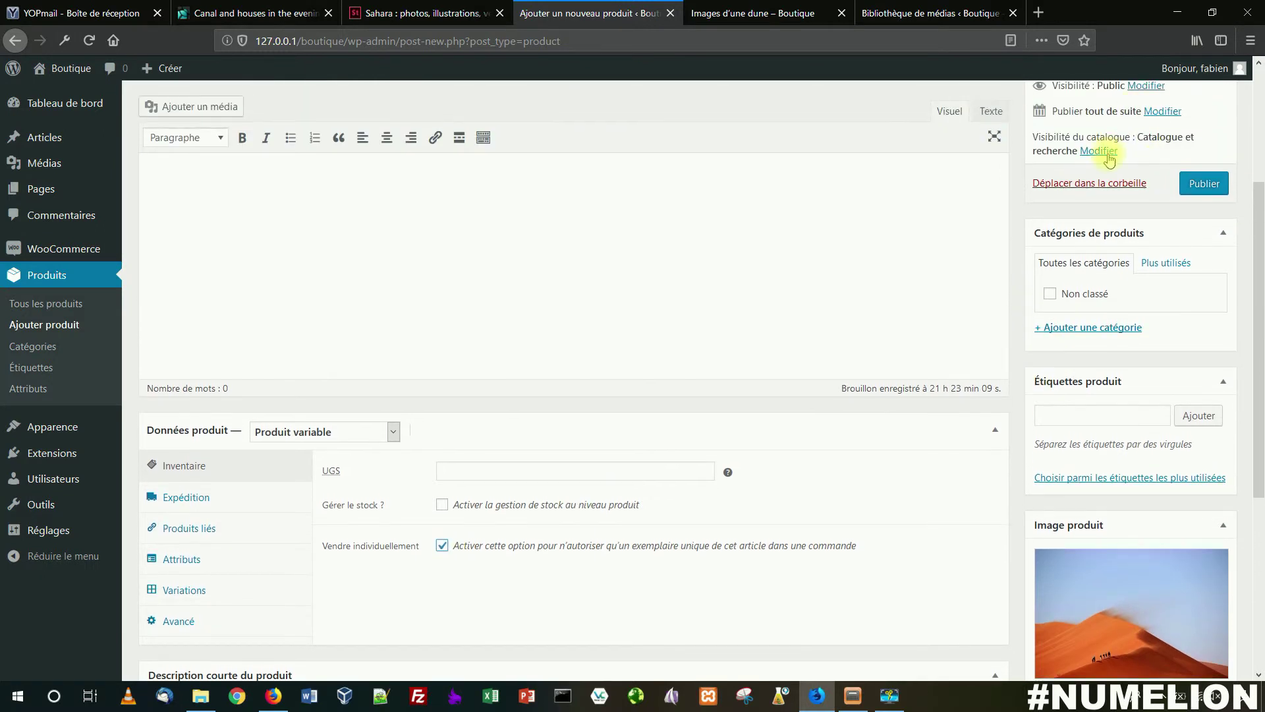
click(1204, 192)
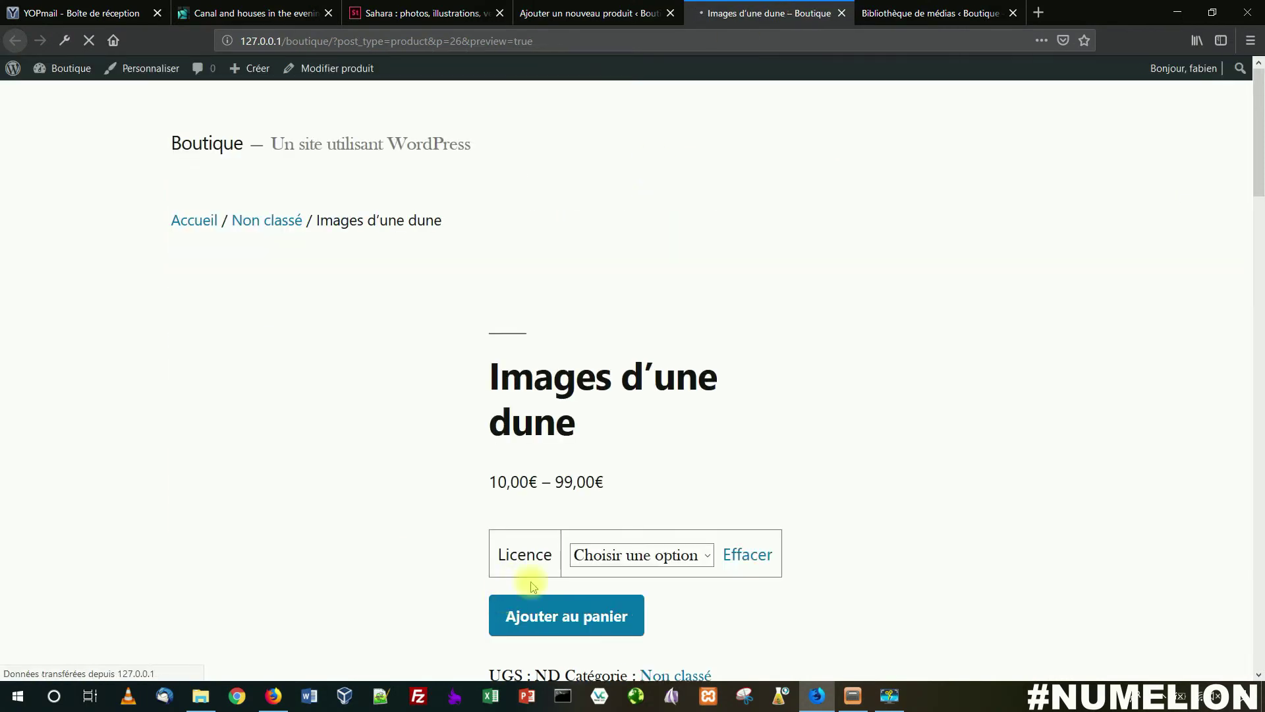
click(601, 398)
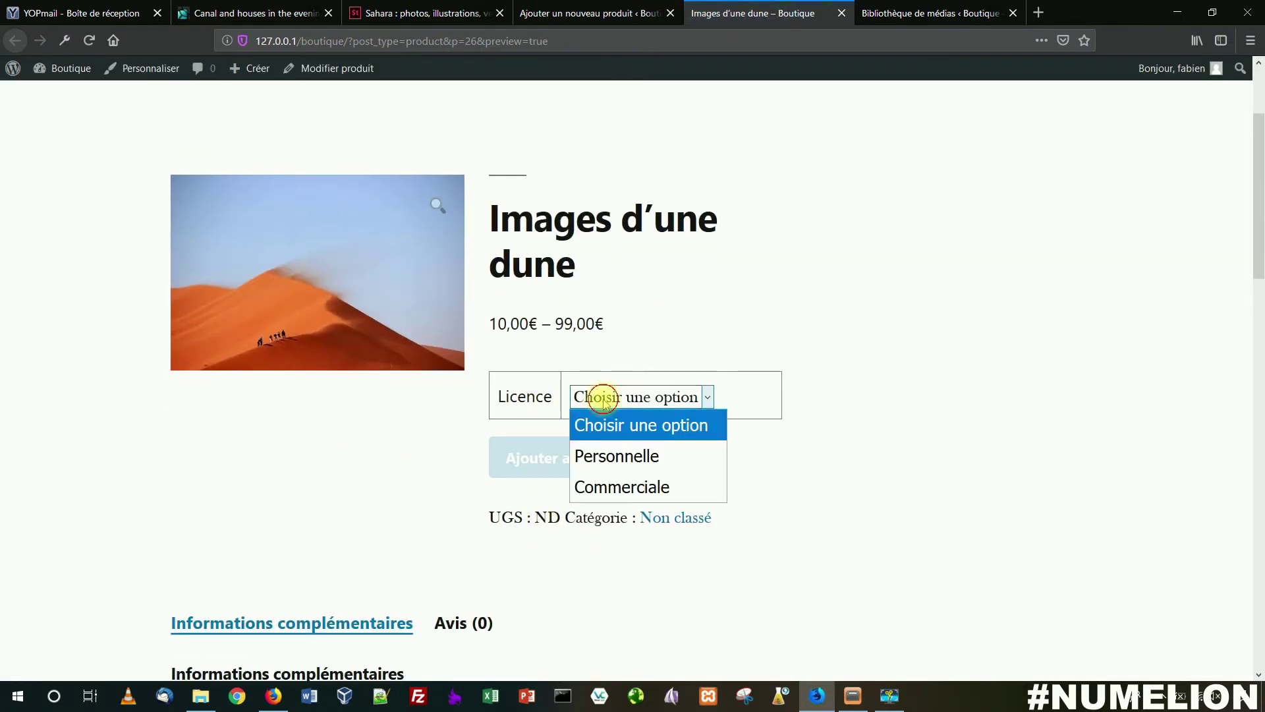
click(616, 455)
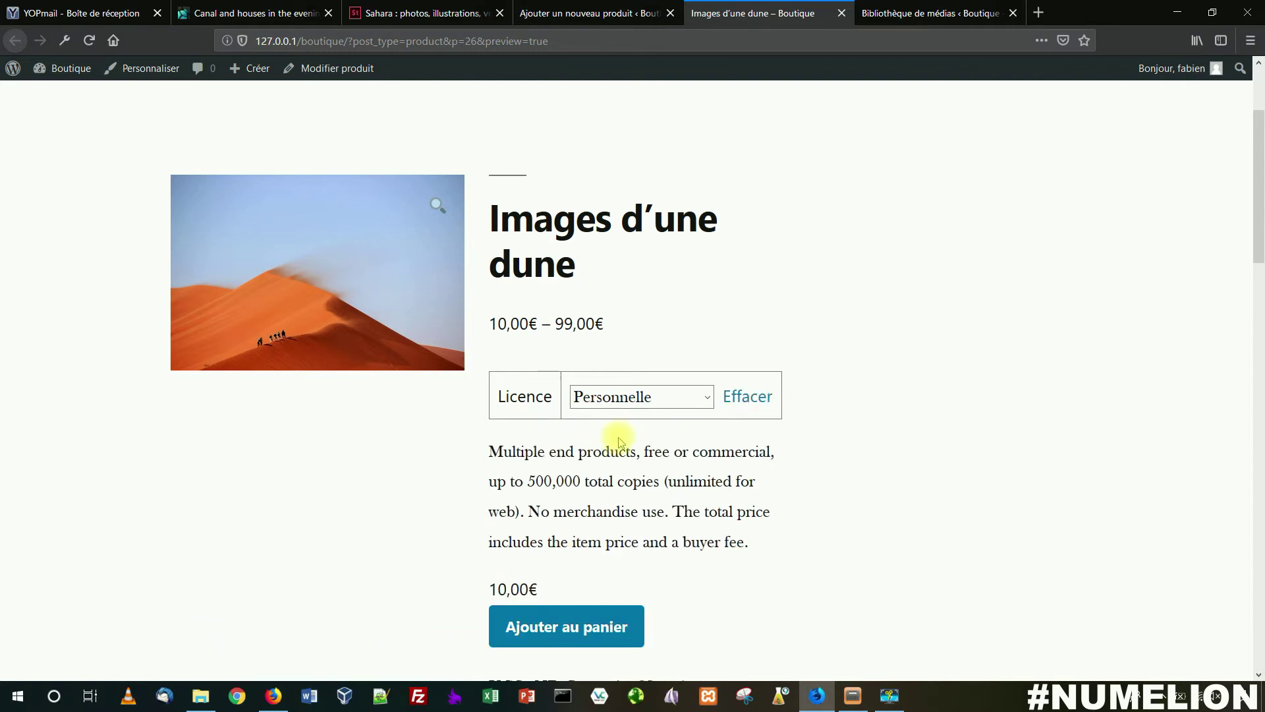
scroll(545, 382, down, 2)
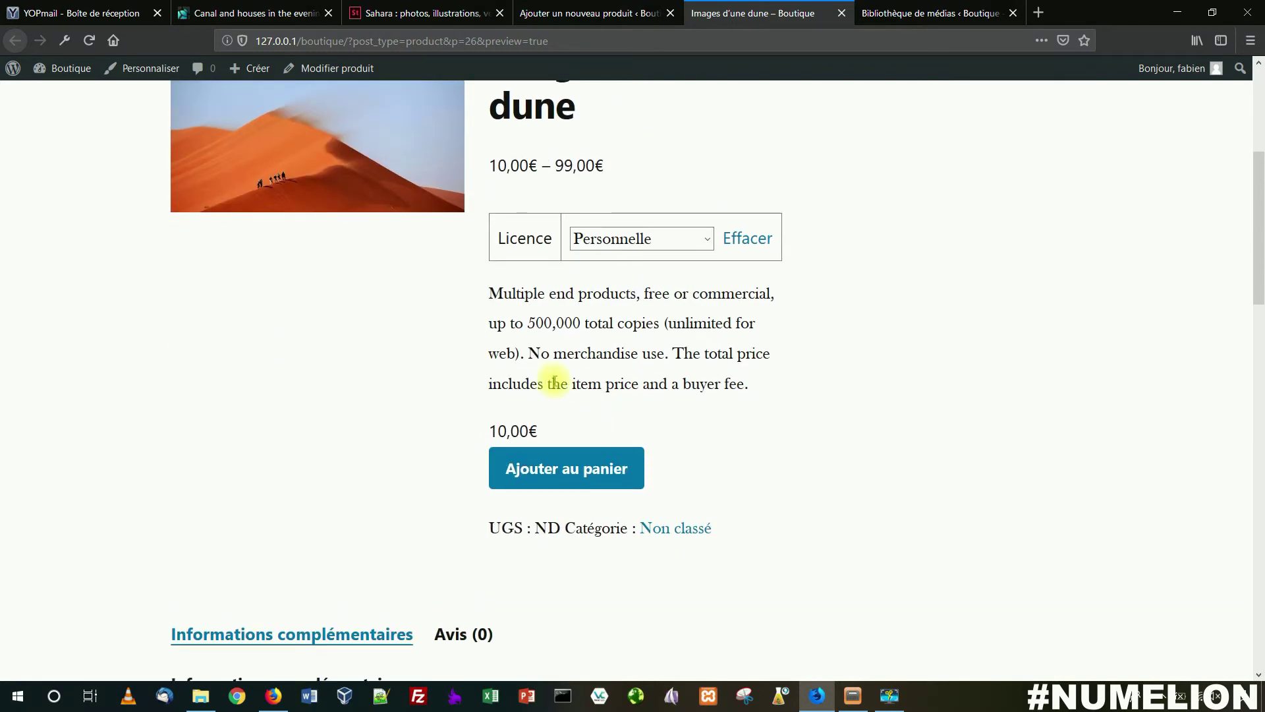
Set Personnelle as the default Licence value in the dune product's variations and save the variation changes
click(562, 17)
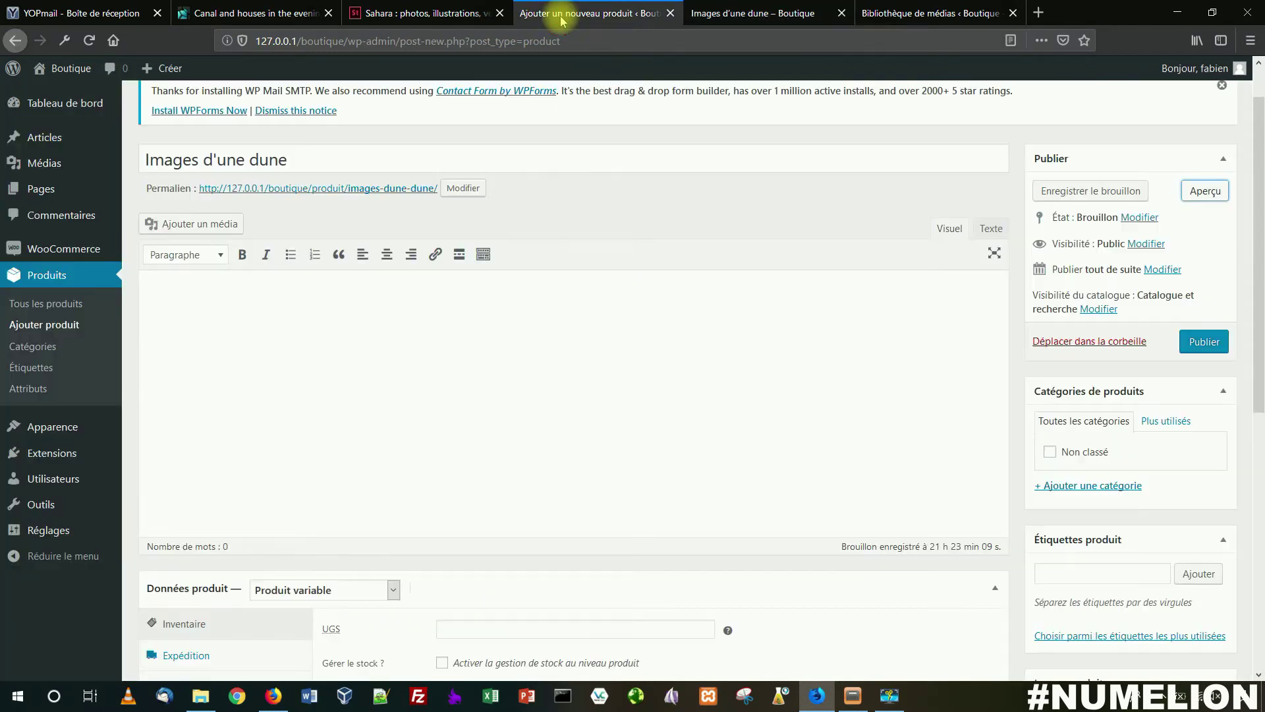
scroll(528, 303, down, 3)
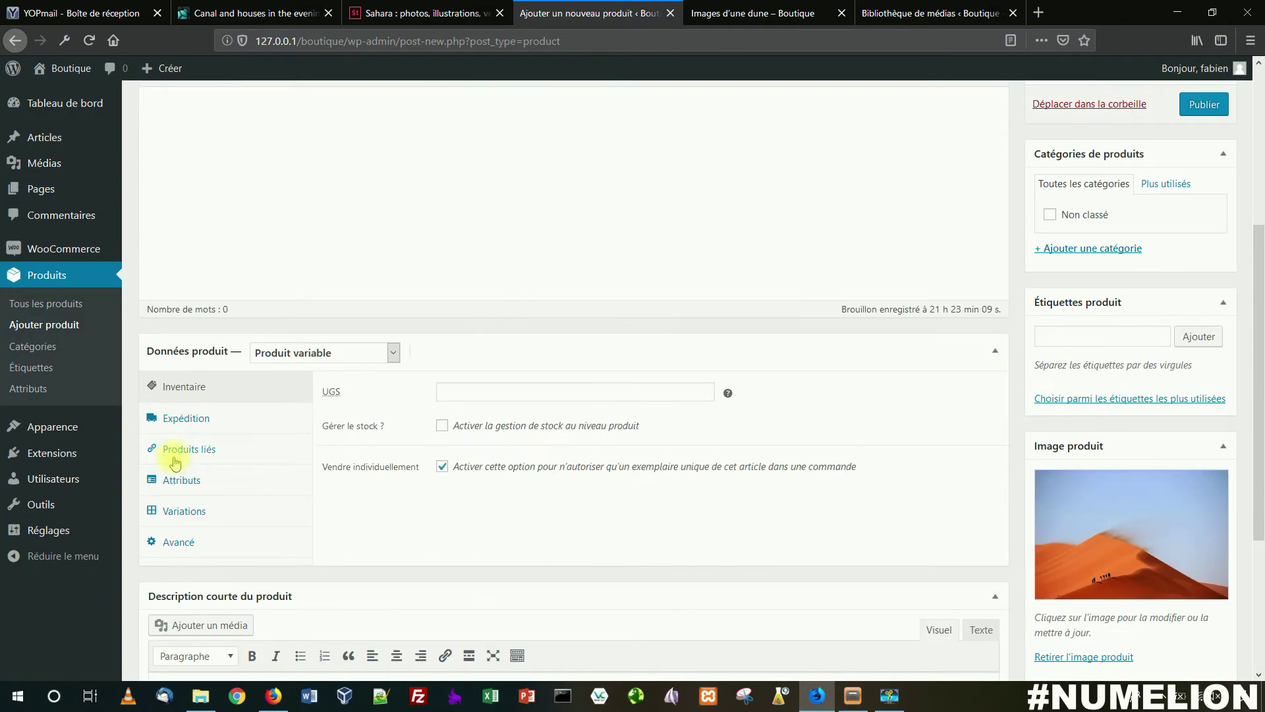
click(185, 512)
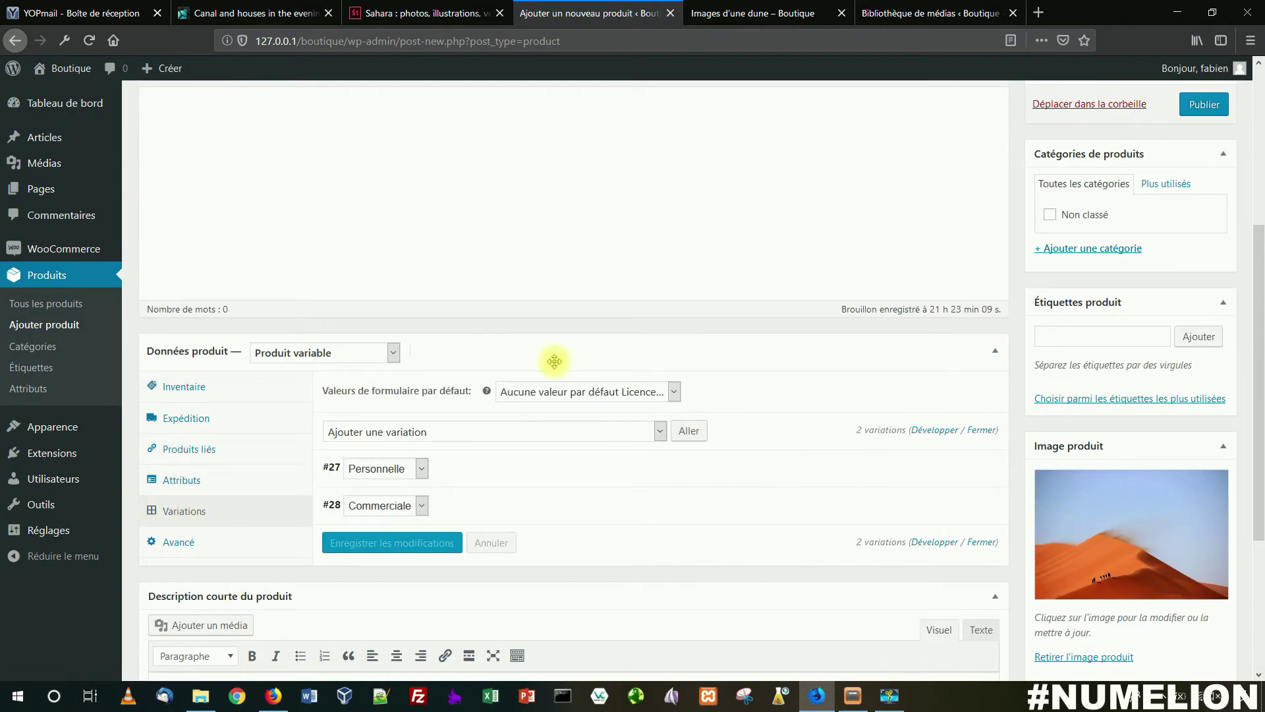
click(555, 393)
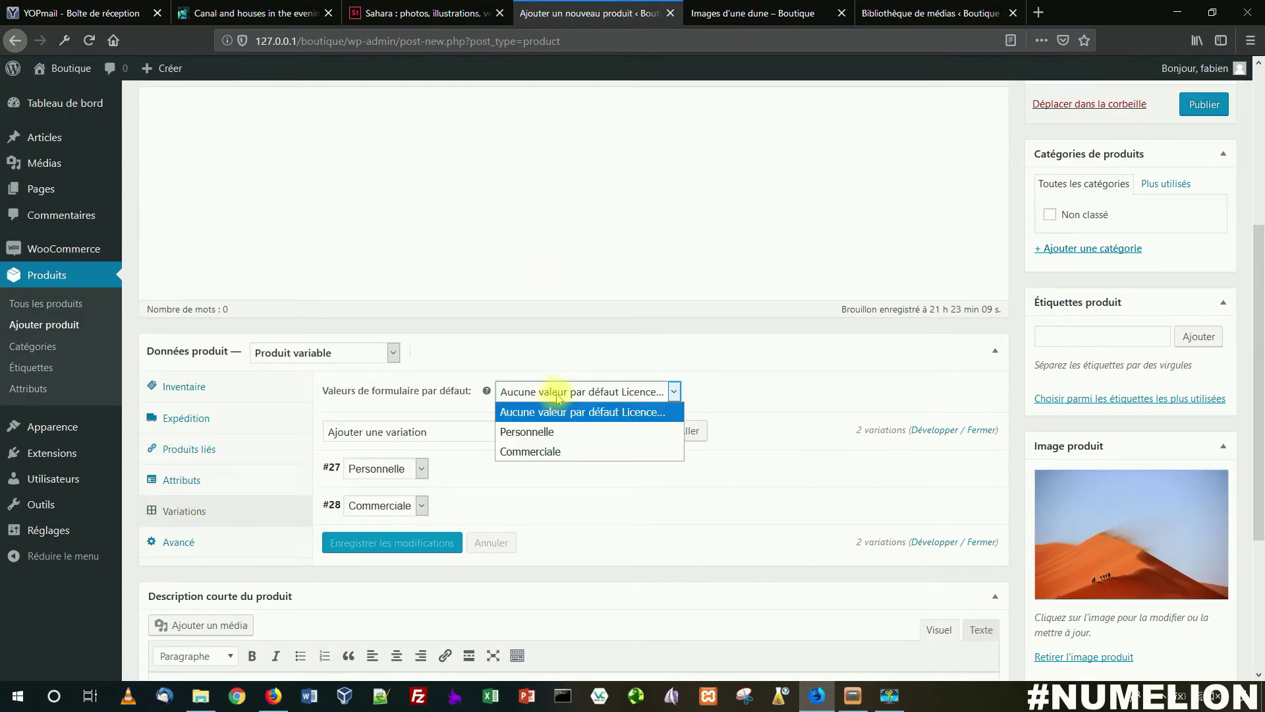
click(547, 432)
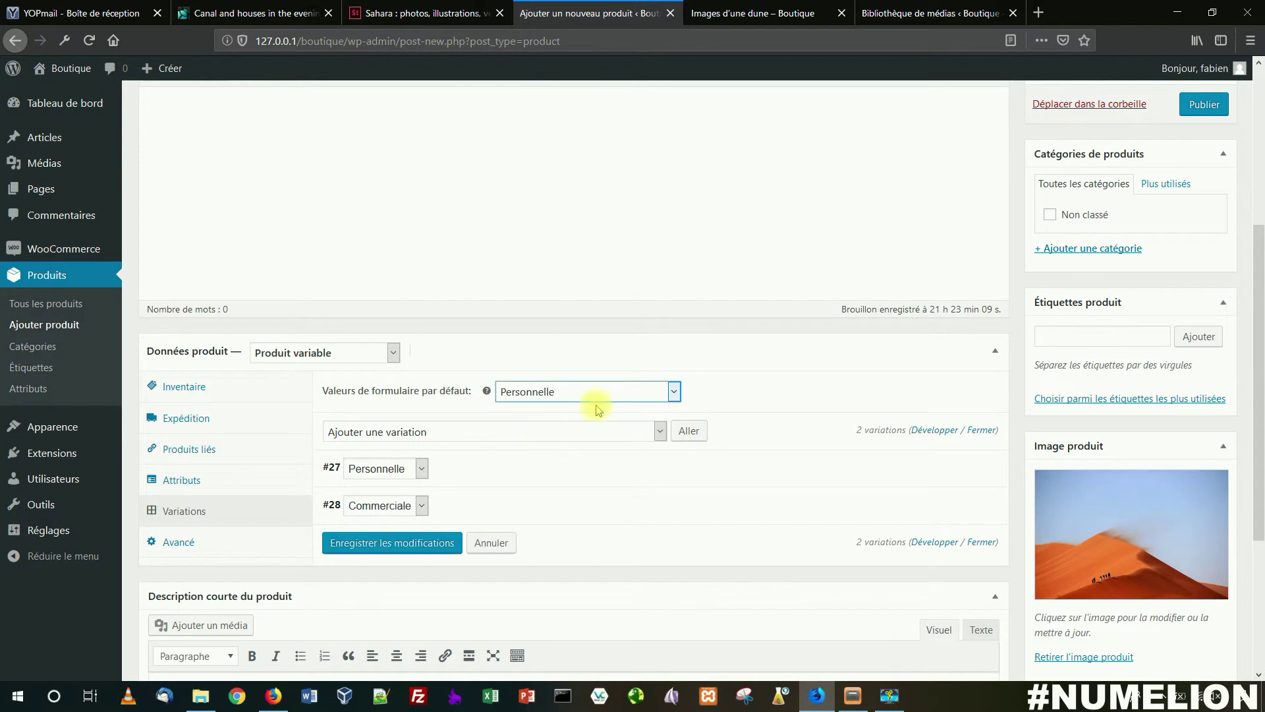
click(378, 554)
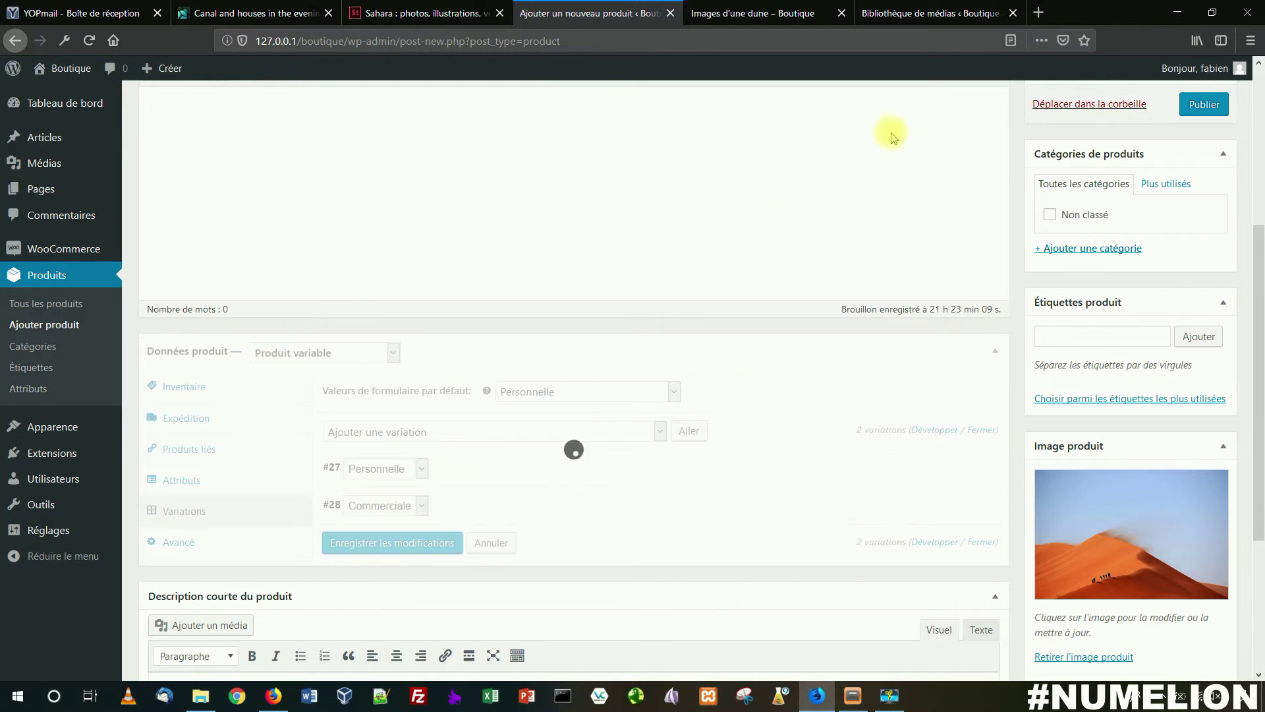
Preview the dune product page again and check the preselected licence with its description and price
scroll(1186, 148, up, 3)
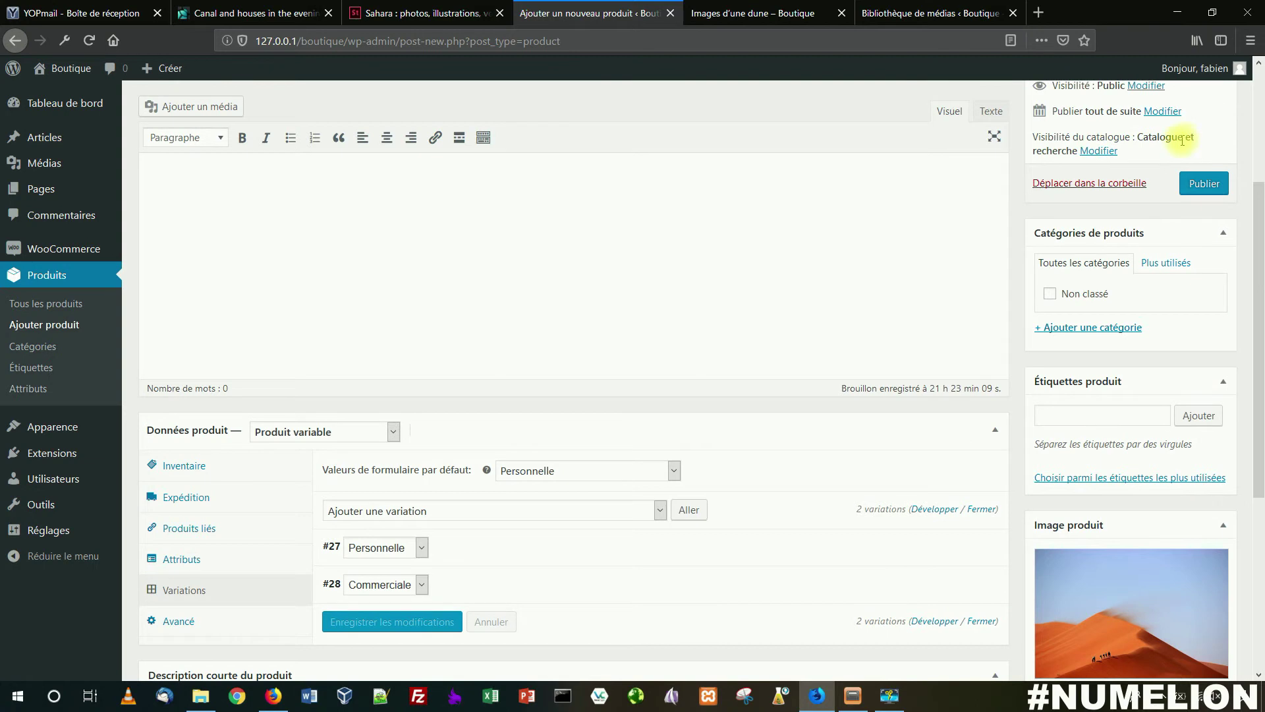
click(1204, 112)
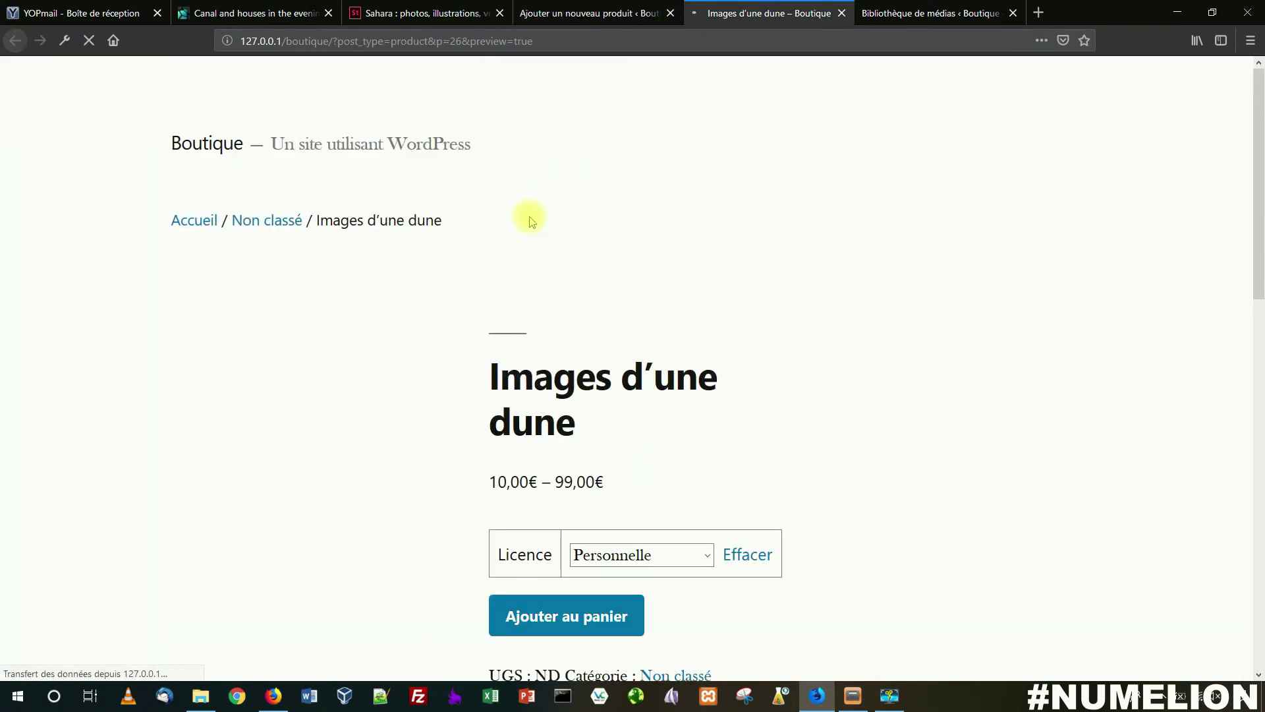
scroll(520, 319, down, 2)
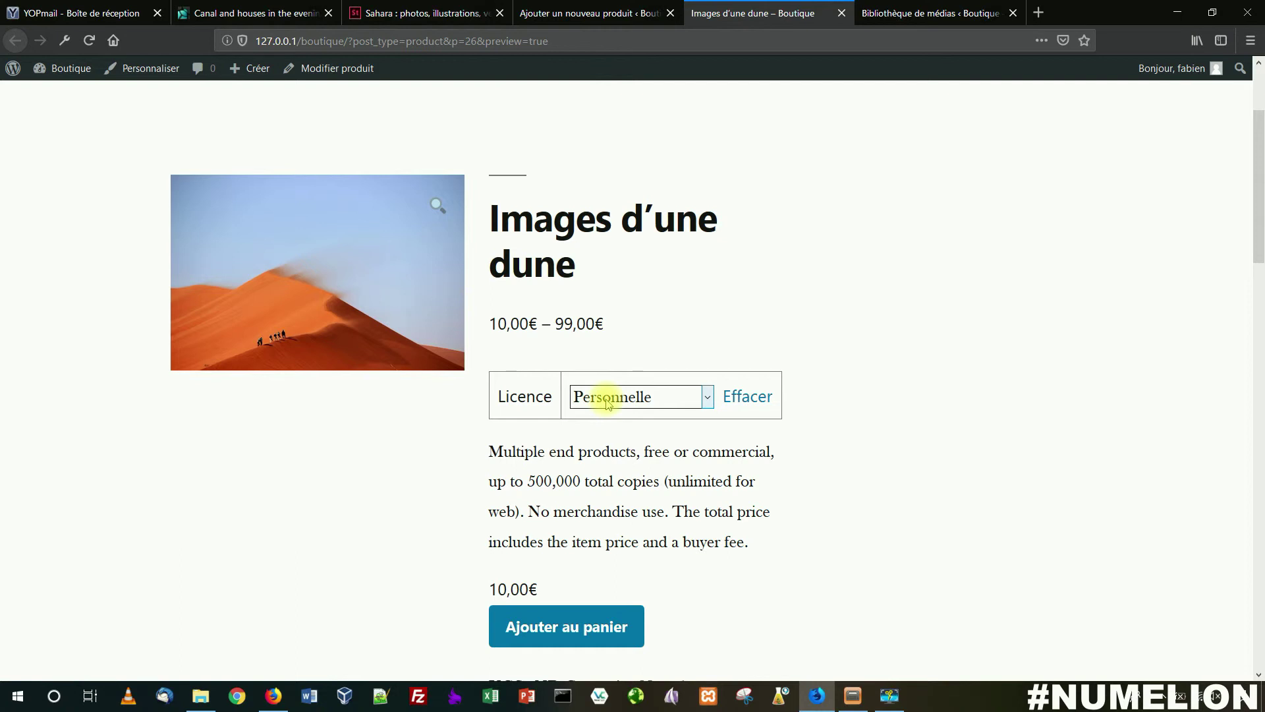
scroll(593, 395, down, 2)
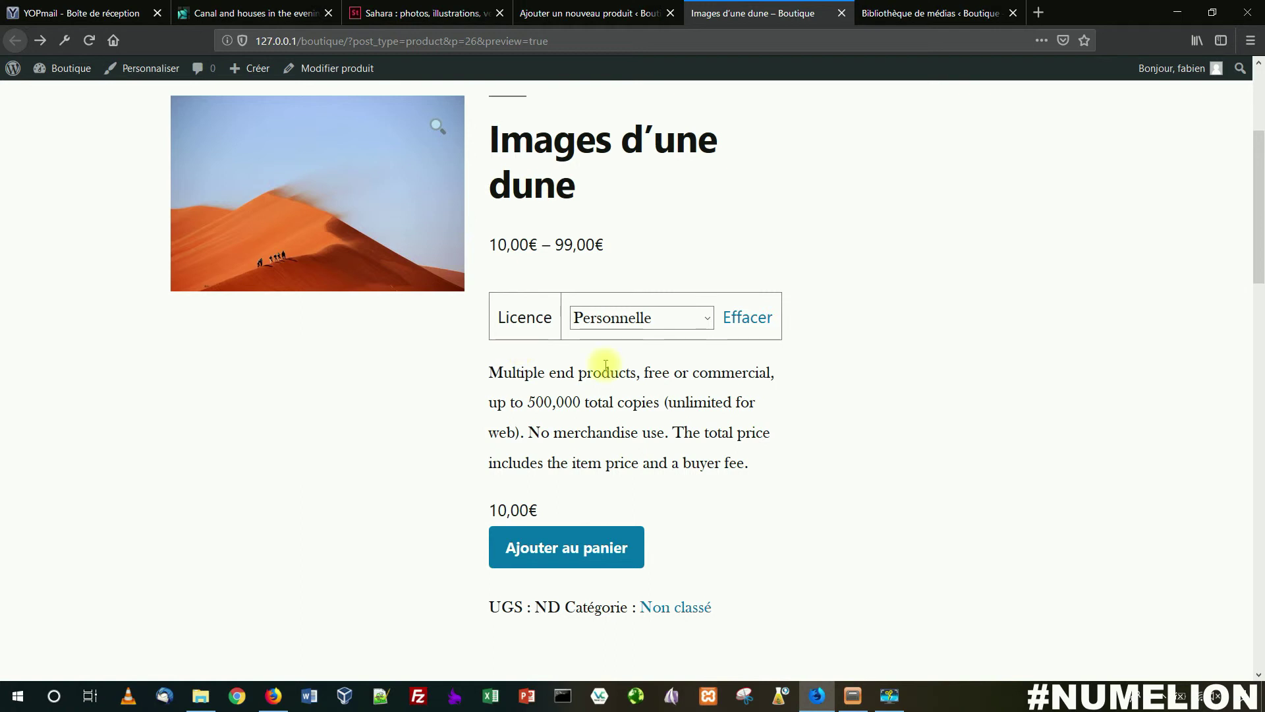
Add the dune image with the Personnelle licence to the cart and proceed to checkout
click(572, 550)
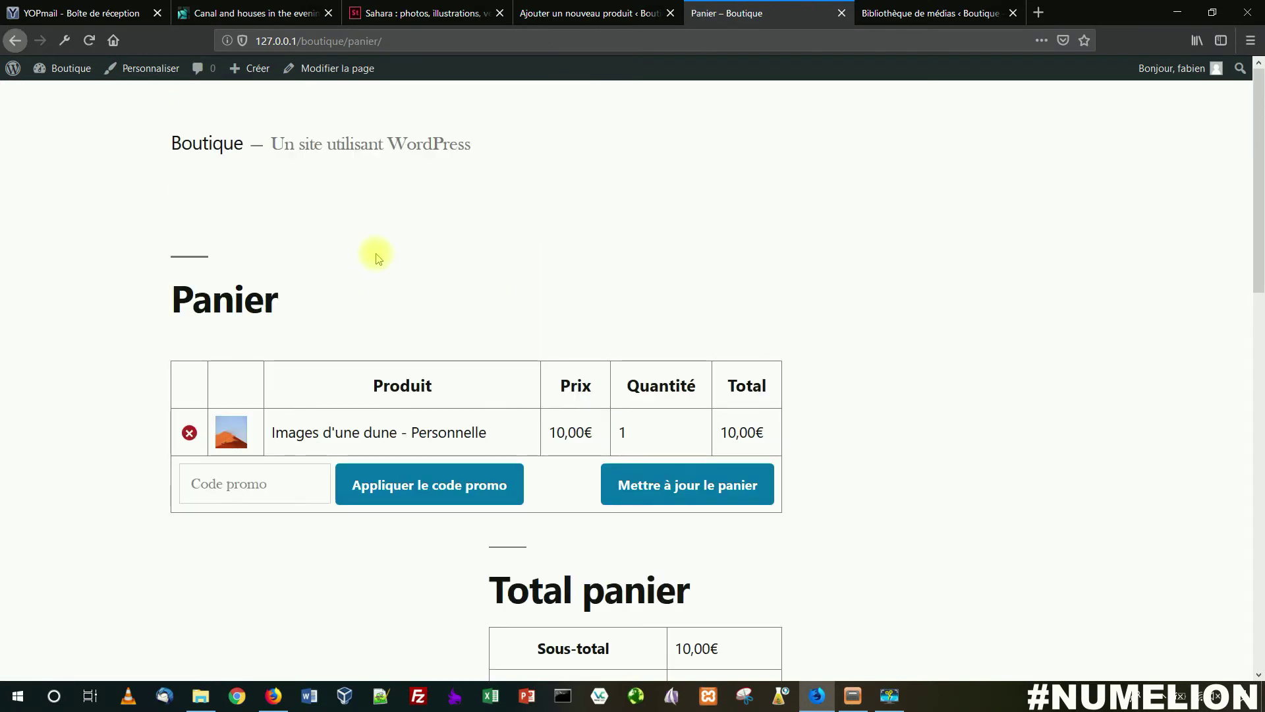
scroll(379, 261, down, 3)
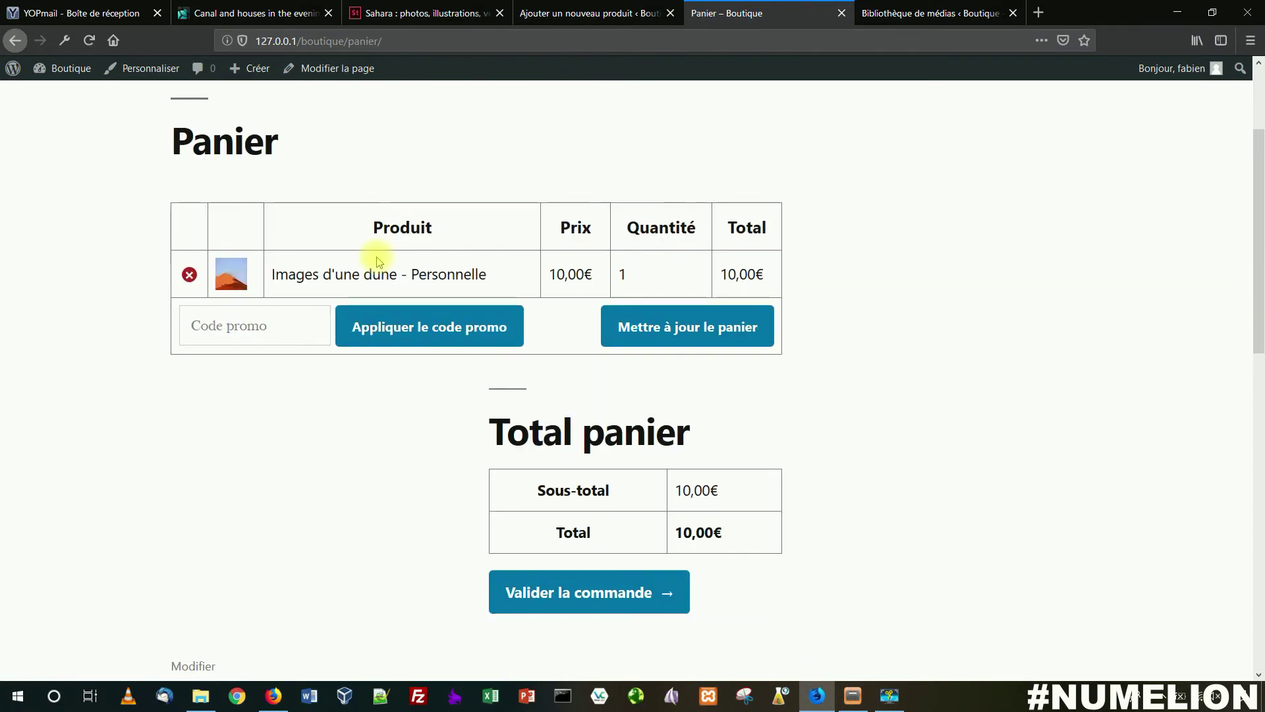
click(568, 582)
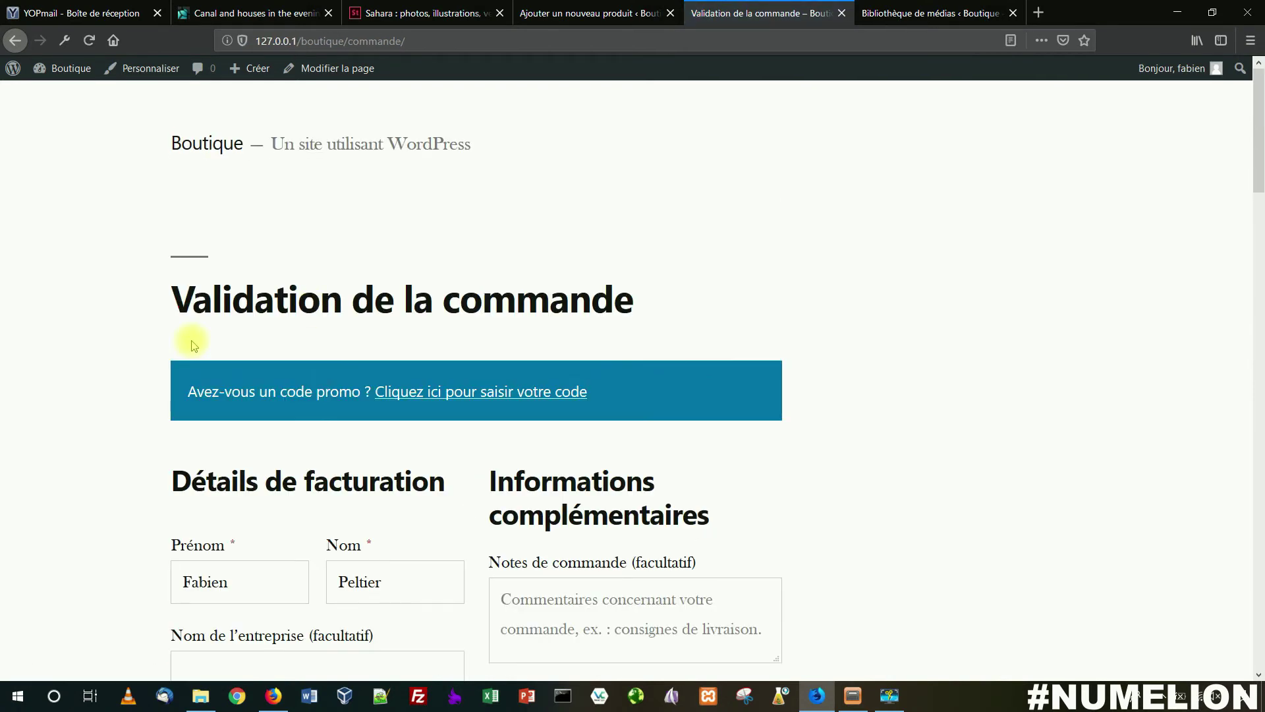
Review the checkout page's billing details, the licence in the order summary and the available payment methods
scroll(194, 345, down, 5)
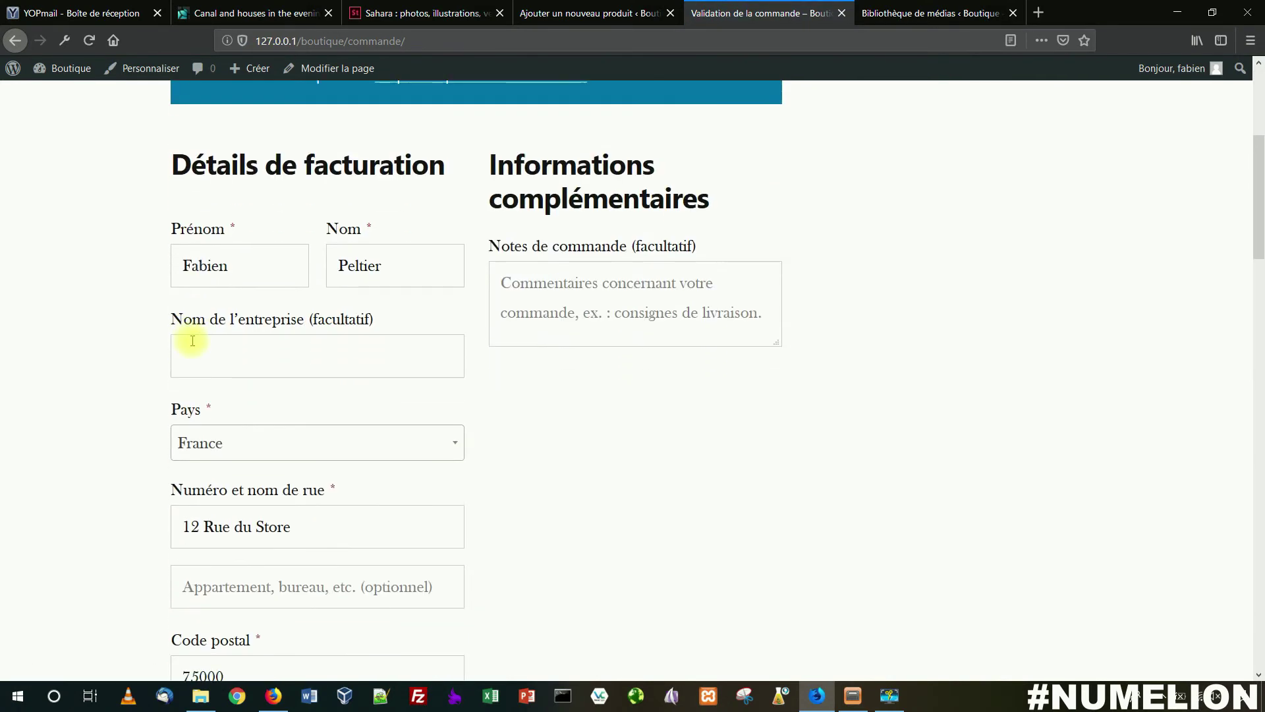
scroll(193, 340, down, 4)
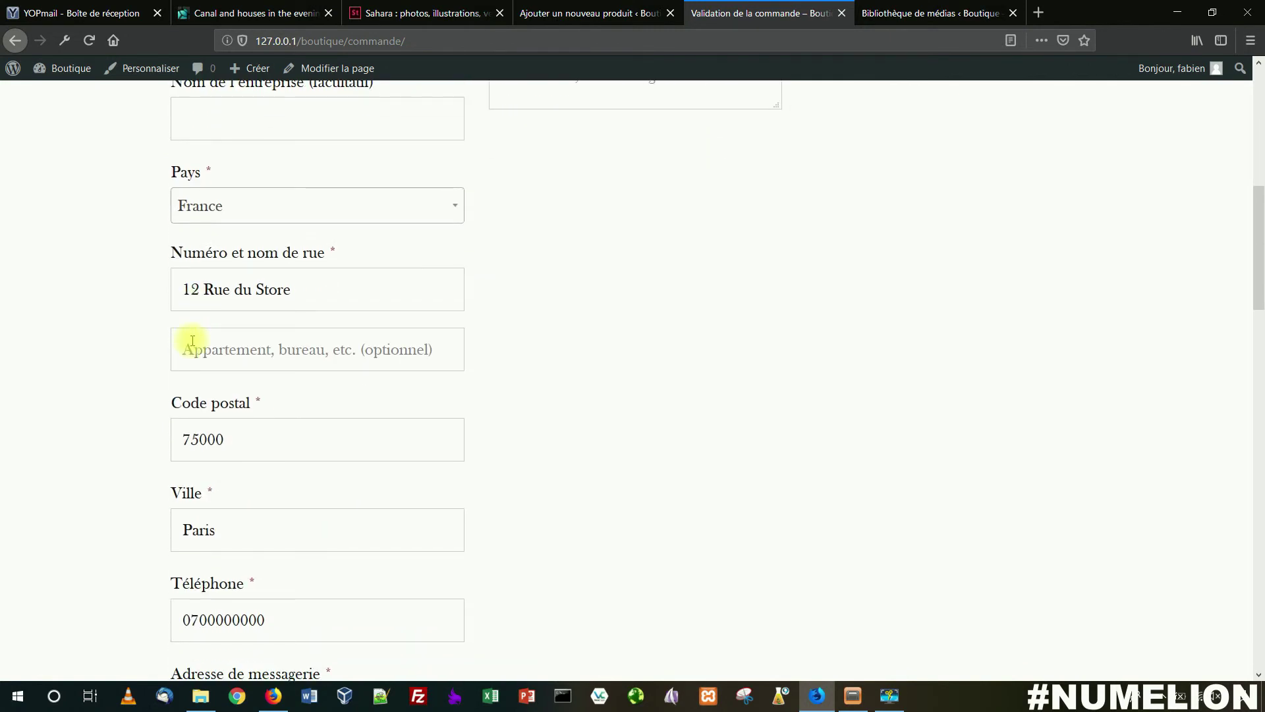
scroll(193, 341, down, 6)
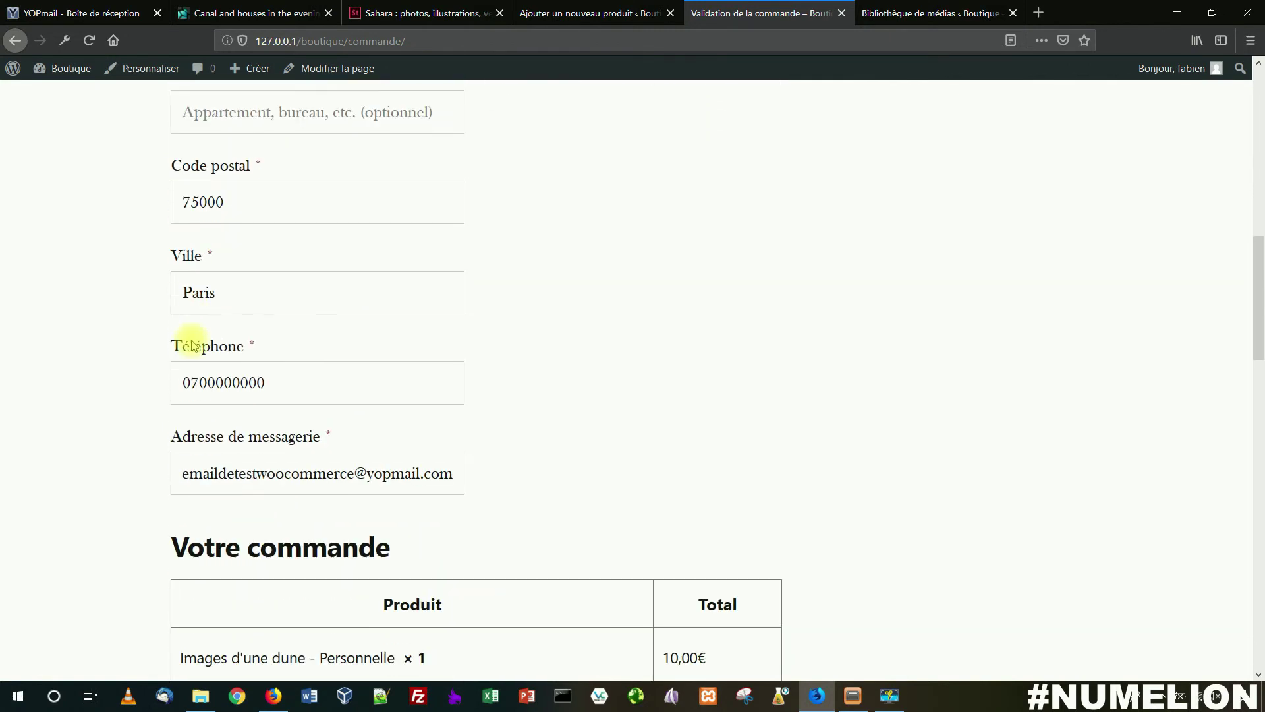
scroll(192, 340, down, 2)
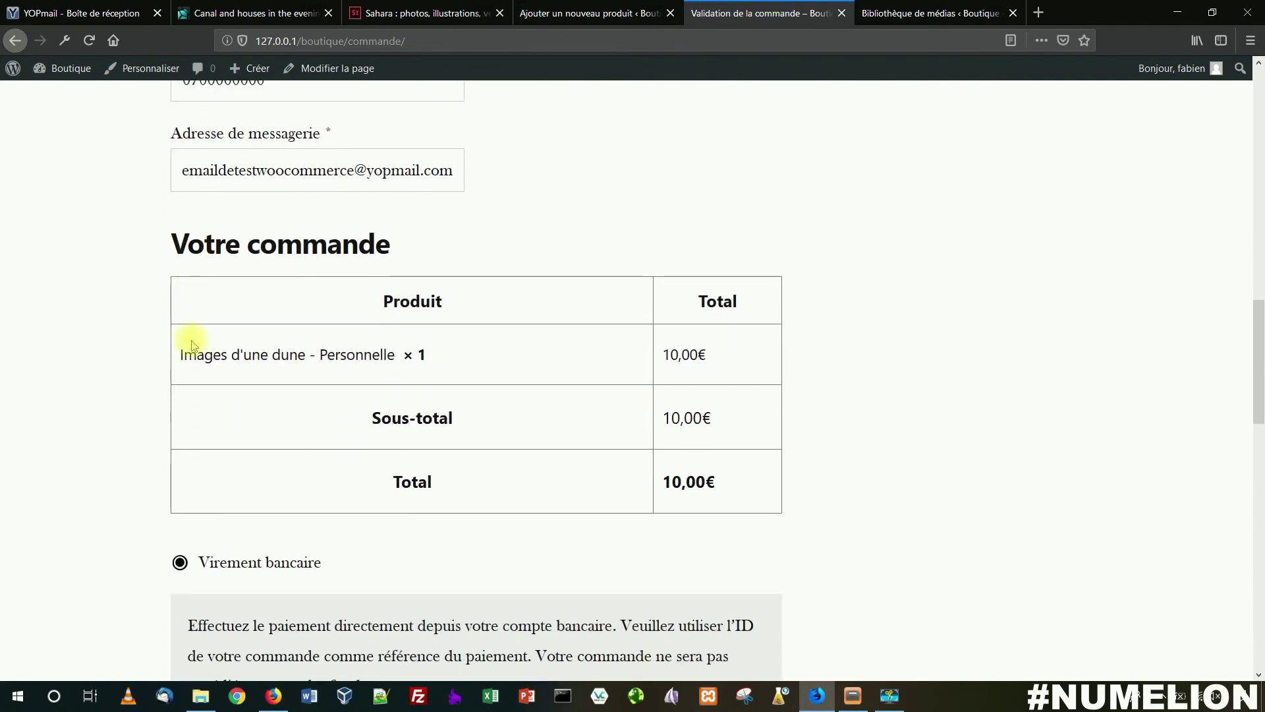
scroll(198, 341, up, 7)
scroll(176, 277, up, 4)
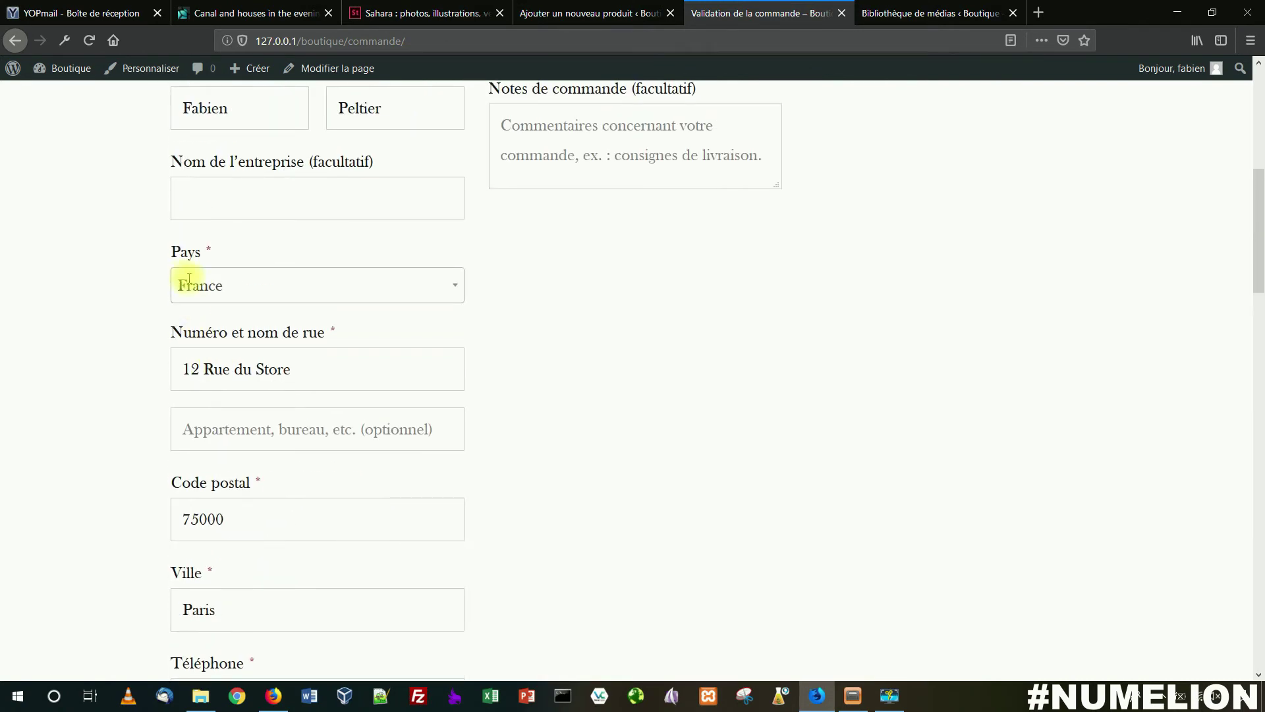
scroll(212, 242, down, 1)
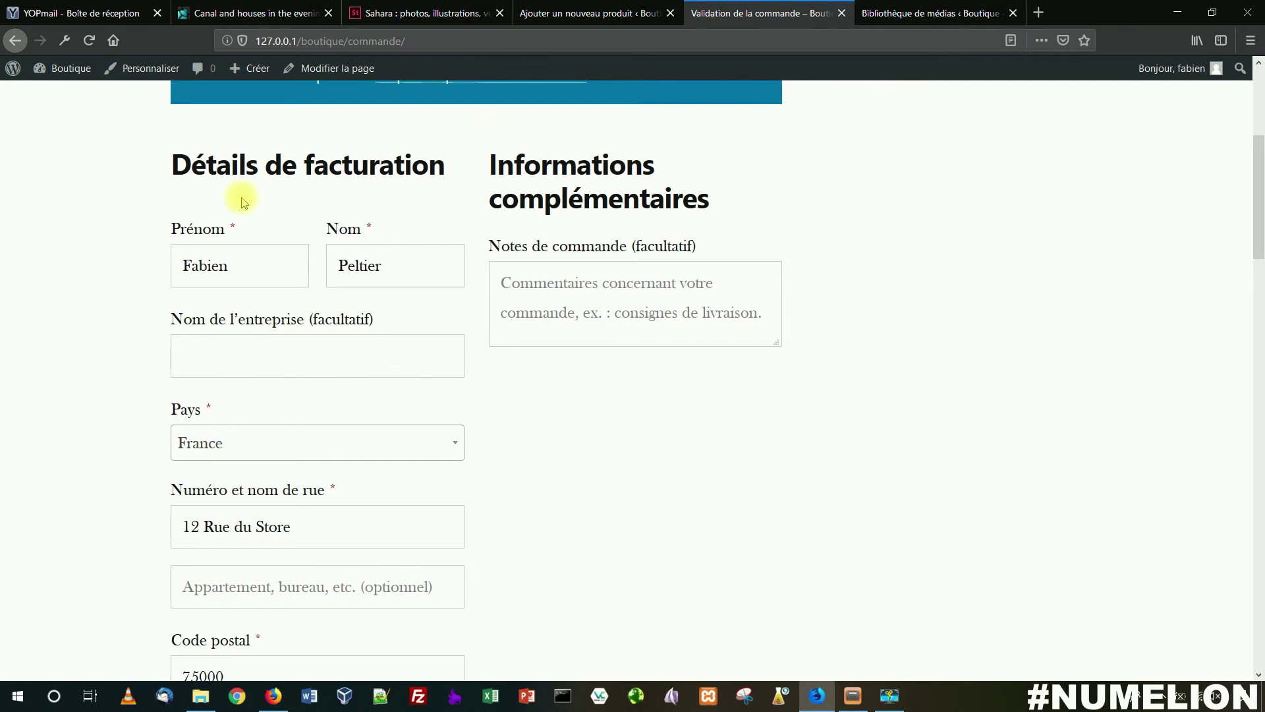
scroll(257, 302, down, 4)
scroll(260, 302, down, 6)
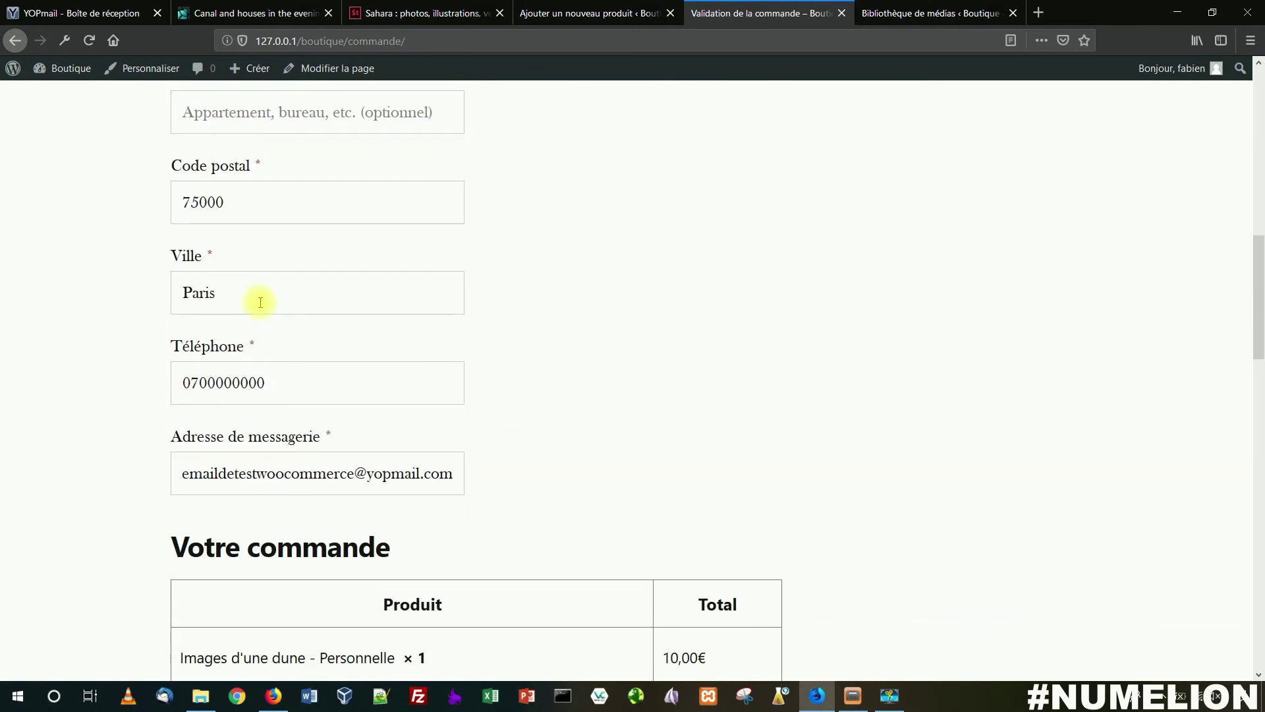
scroll(261, 294, down, 4)
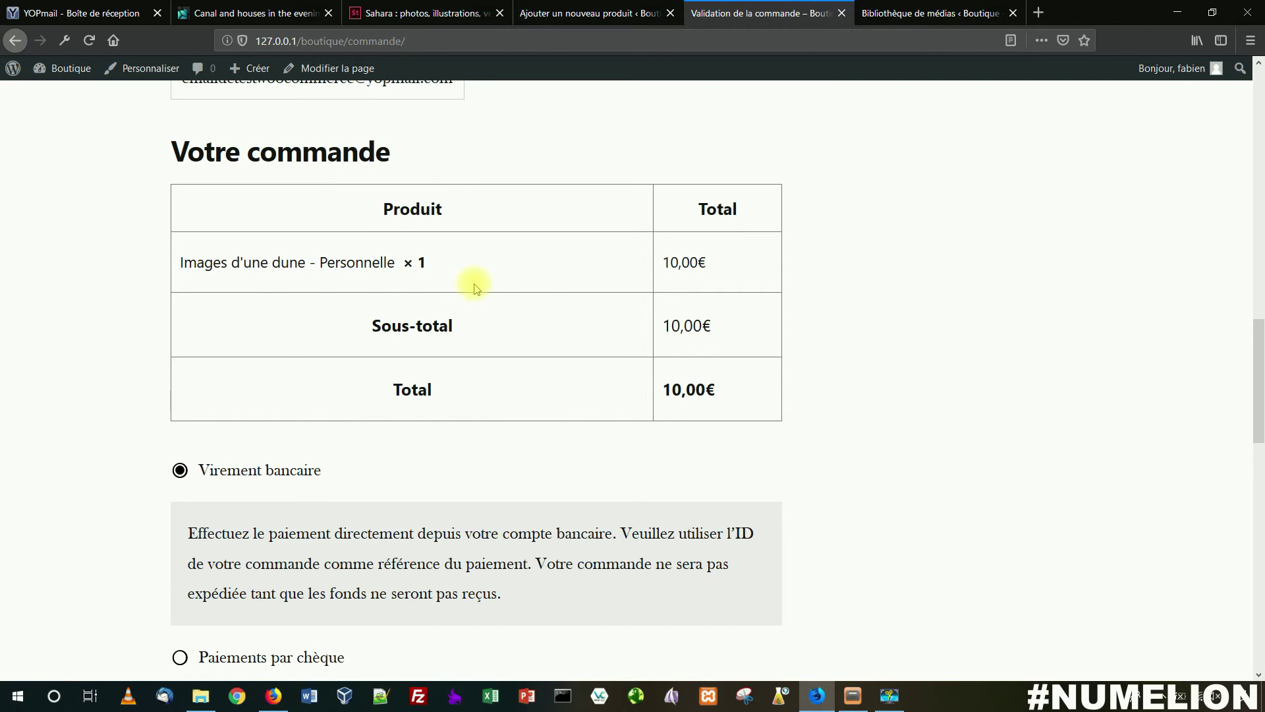
drag(289, 267, 403, 264)
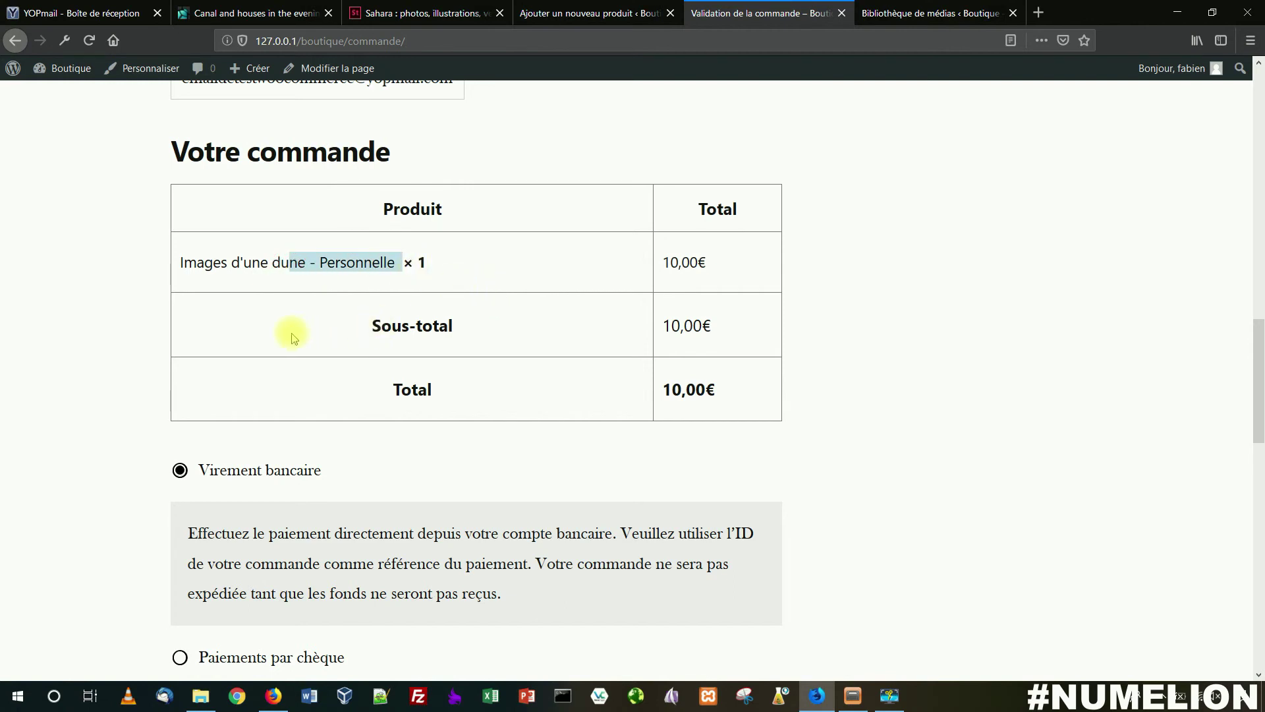
scroll(311, 339, down, 4)
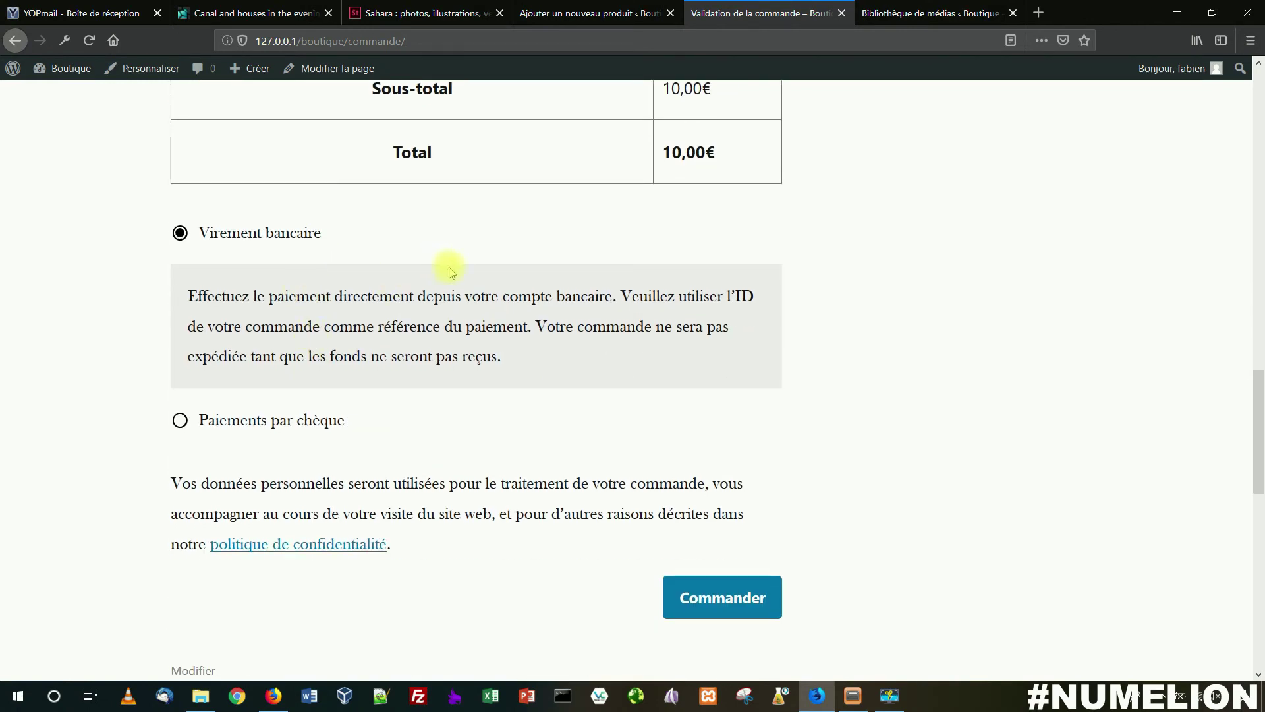
Place the order with Virement bancaire as payment method and review the order confirmation page
click(709, 584)
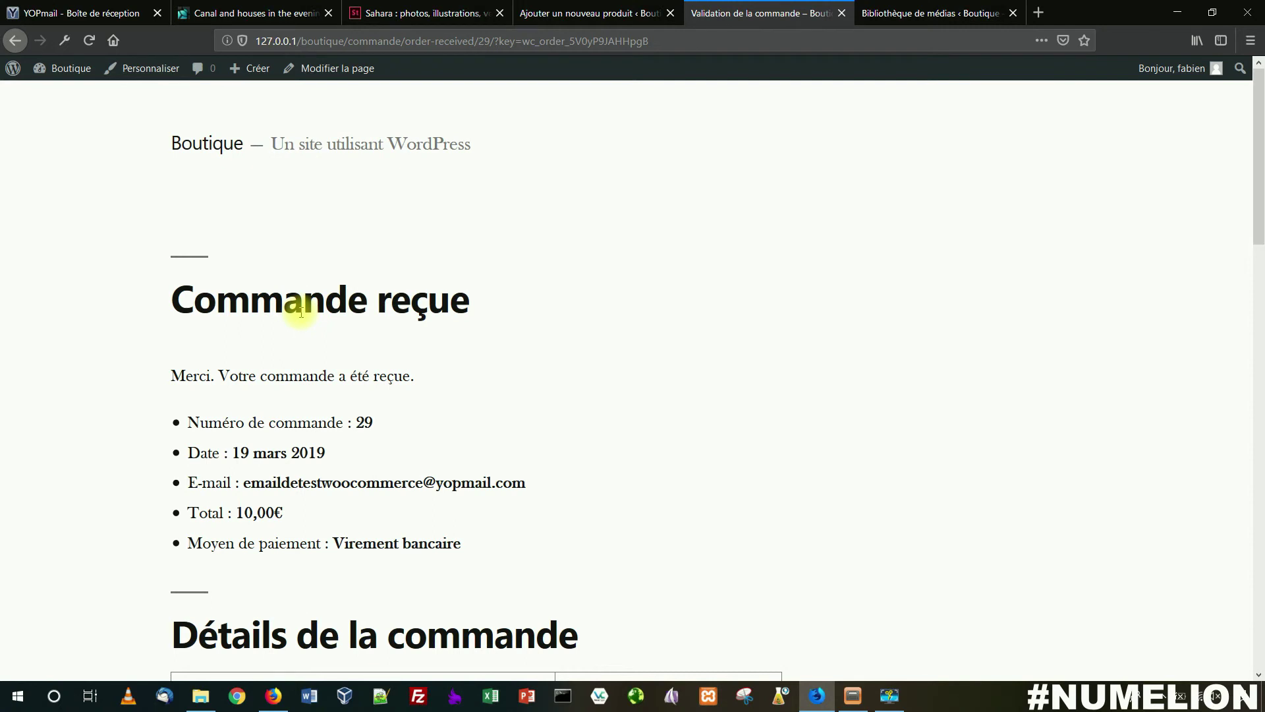
scroll(301, 313, down, 3)
scroll(301, 312, down, 5)
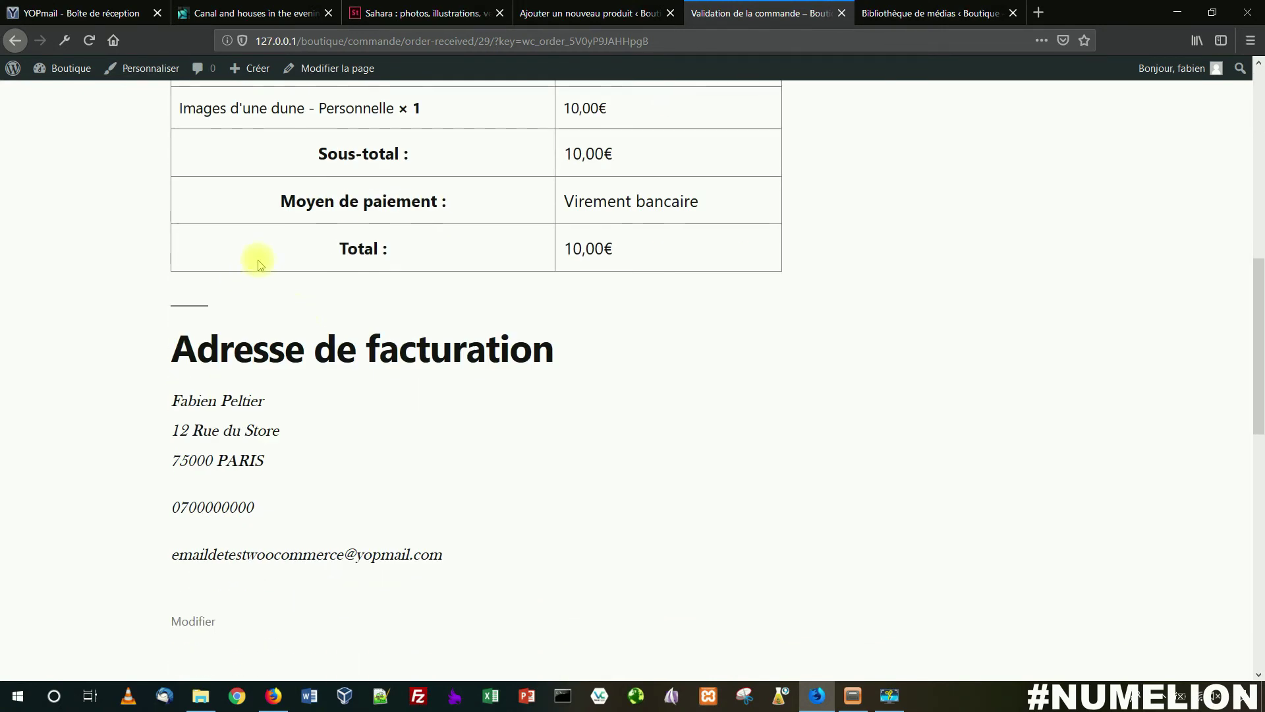
Switch to the YOPmail inbox, refresh it and read the shop's order confirmation e-mail
click(83, 13)
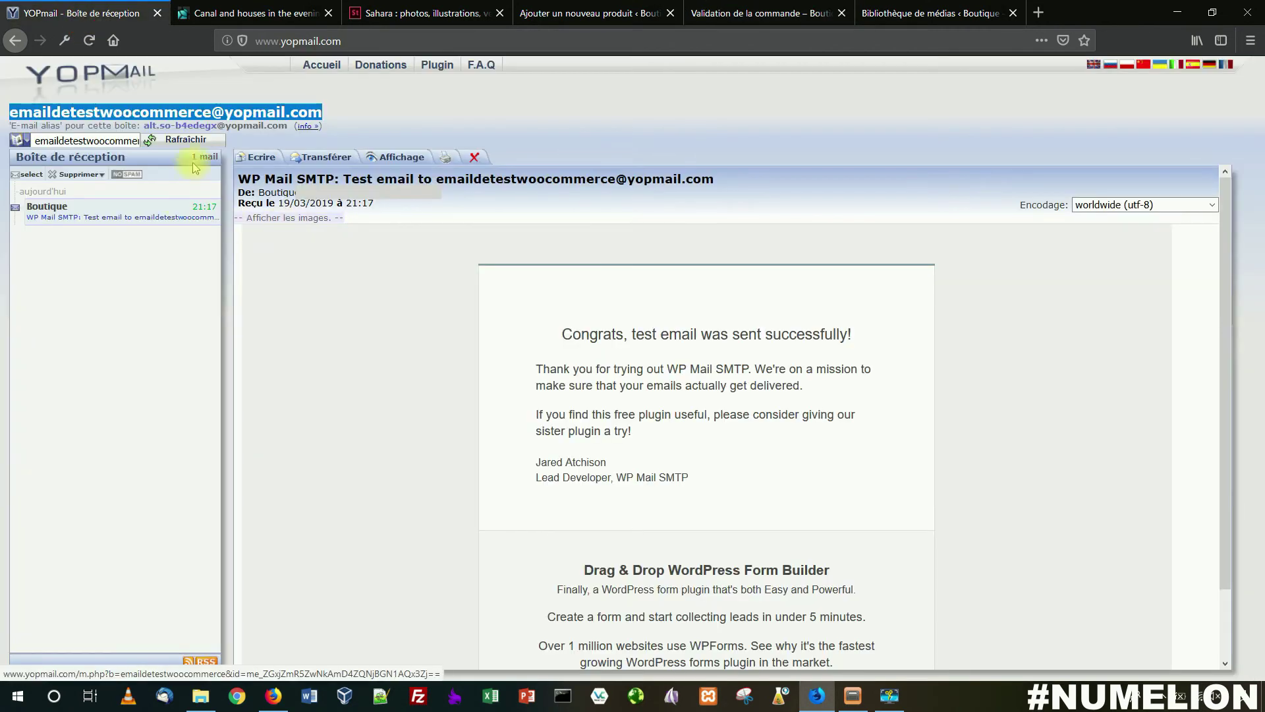
click(179, 140)
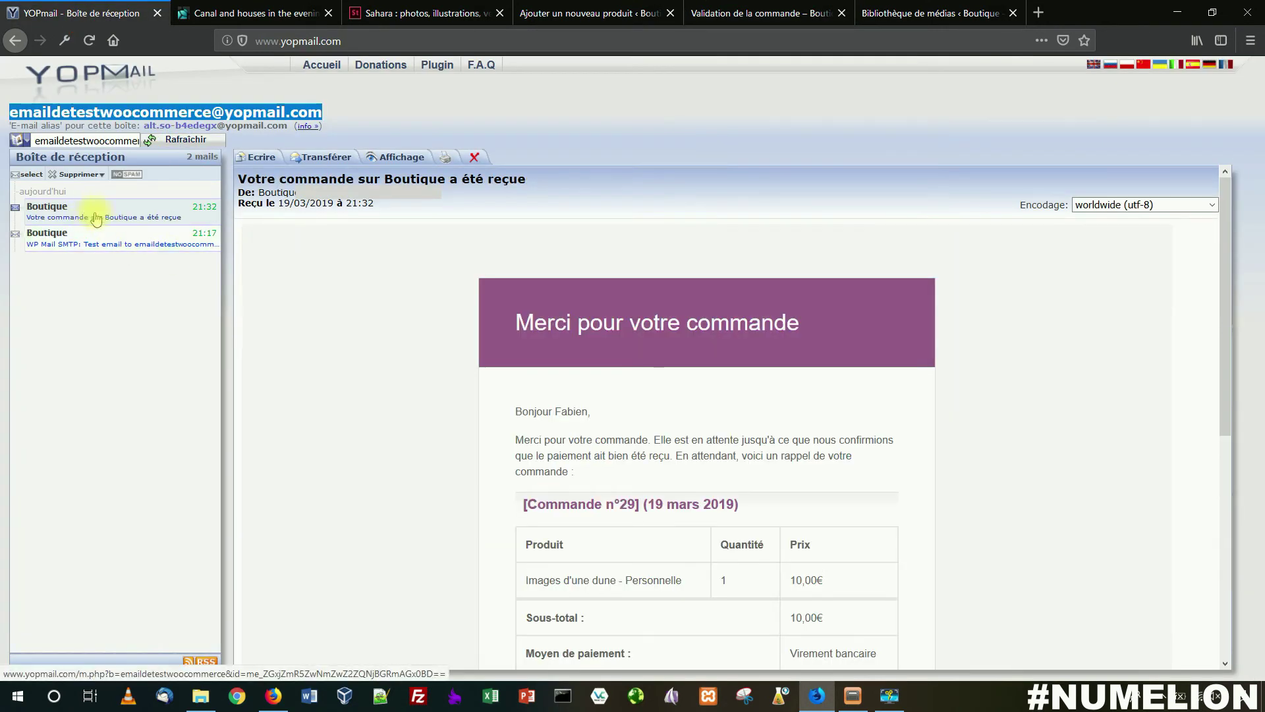
click(98, 243)
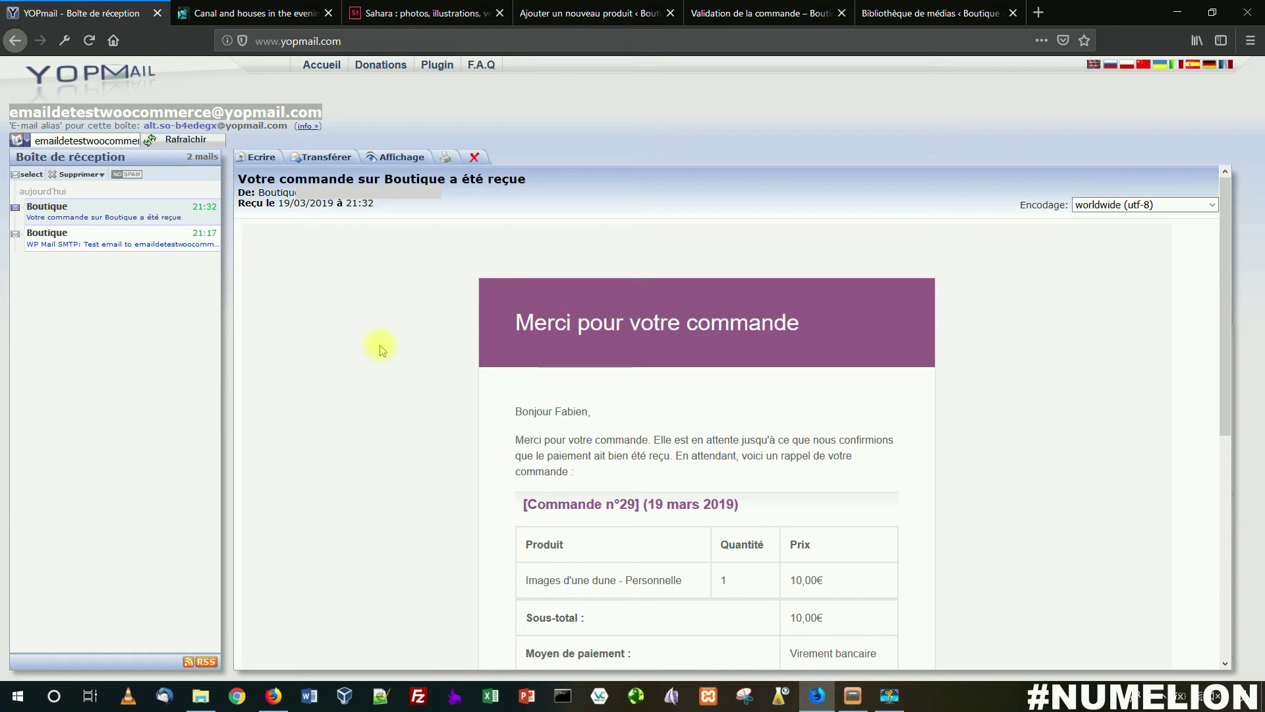
scroll(603, 442, down, 5)
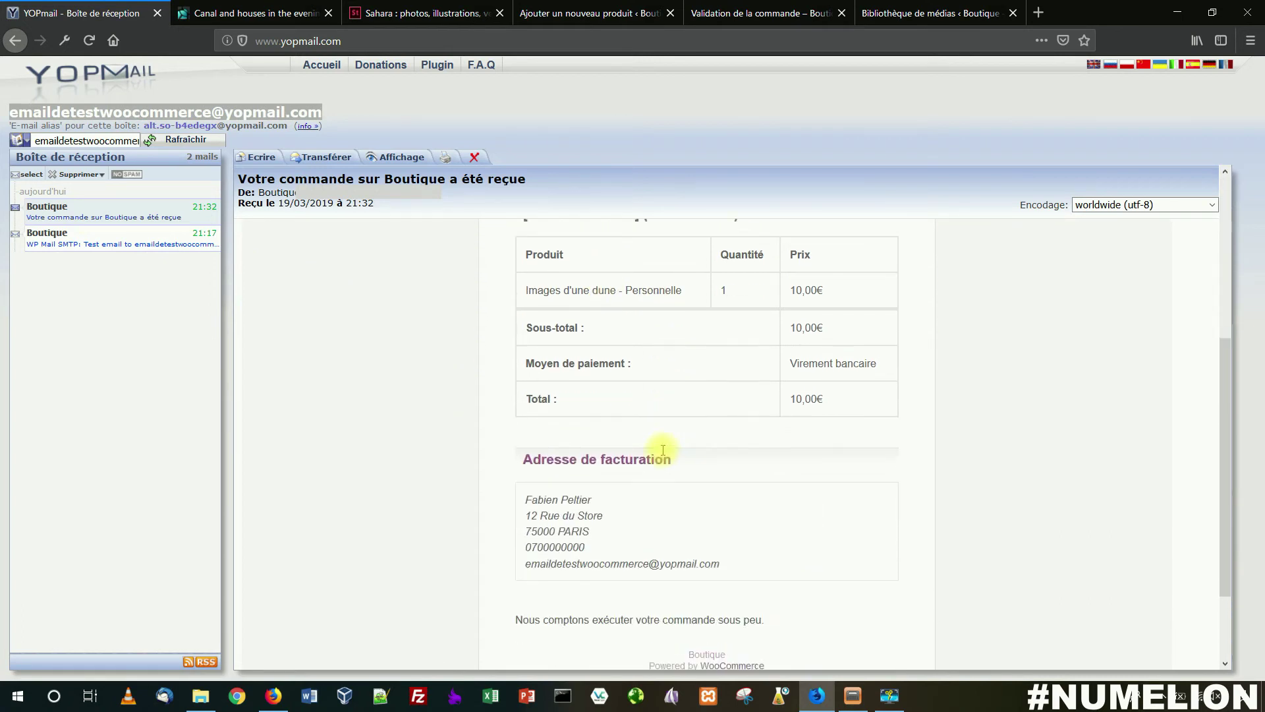
scroll(631, 455, up, 3)
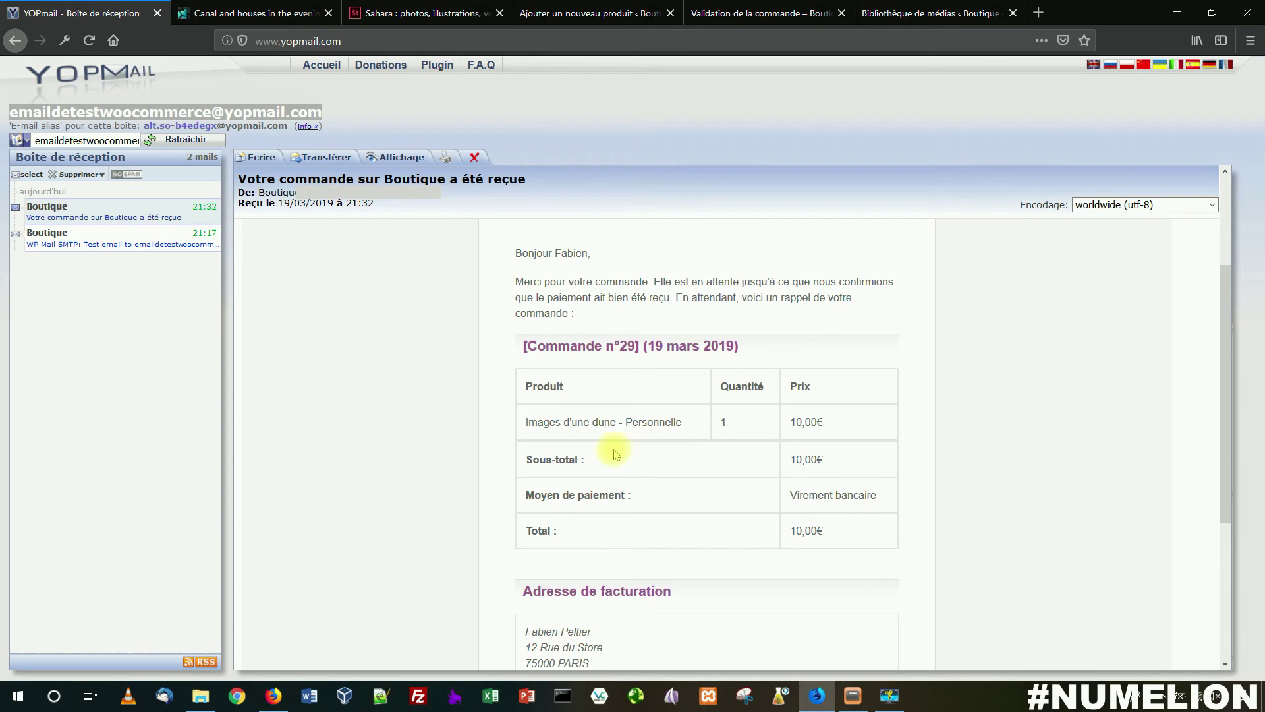
scroll(613, 454, up, 3)
Return to the dune product's edit page in the shop's administration and publish the product
click(757, 14)
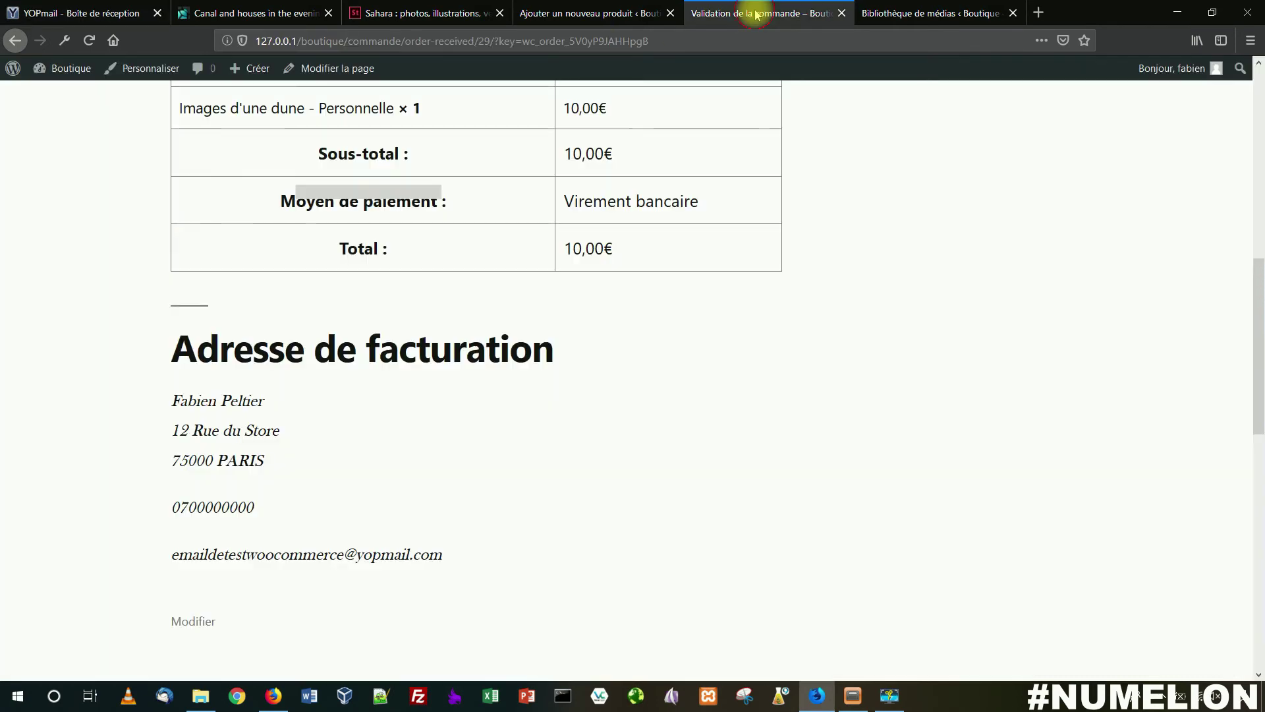
click(619, 13)
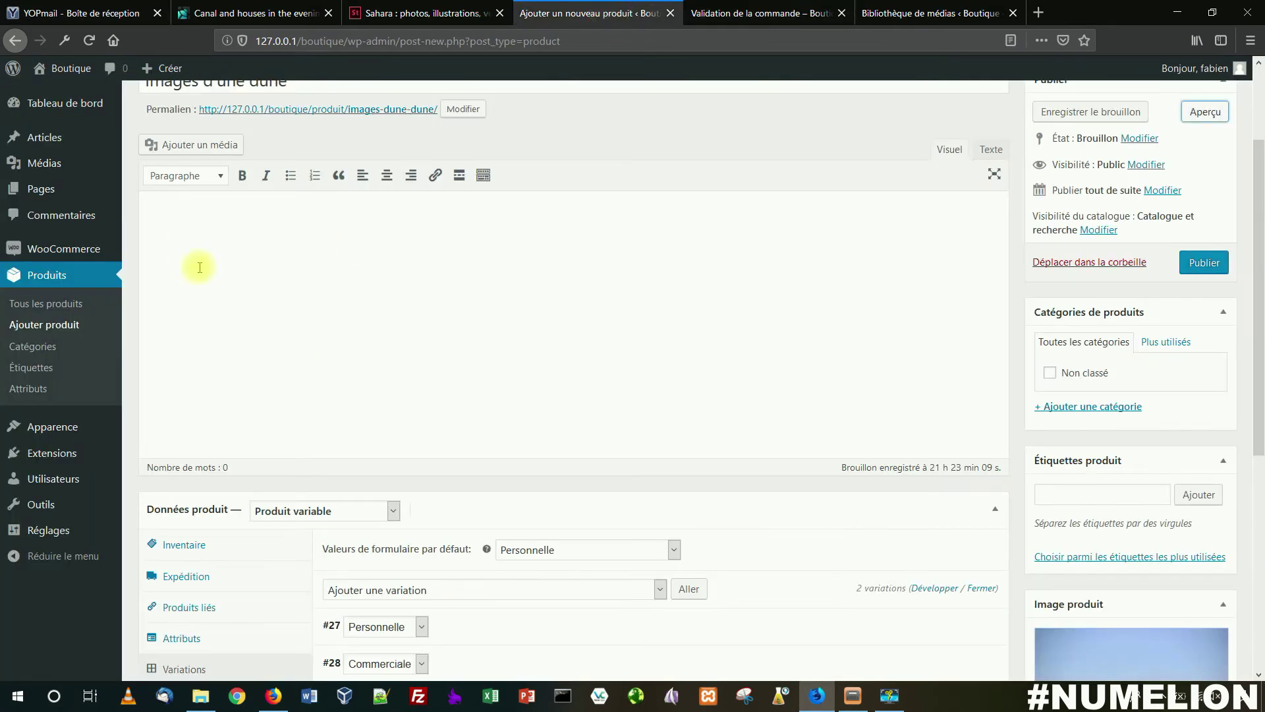
mouse_move(116, 251)
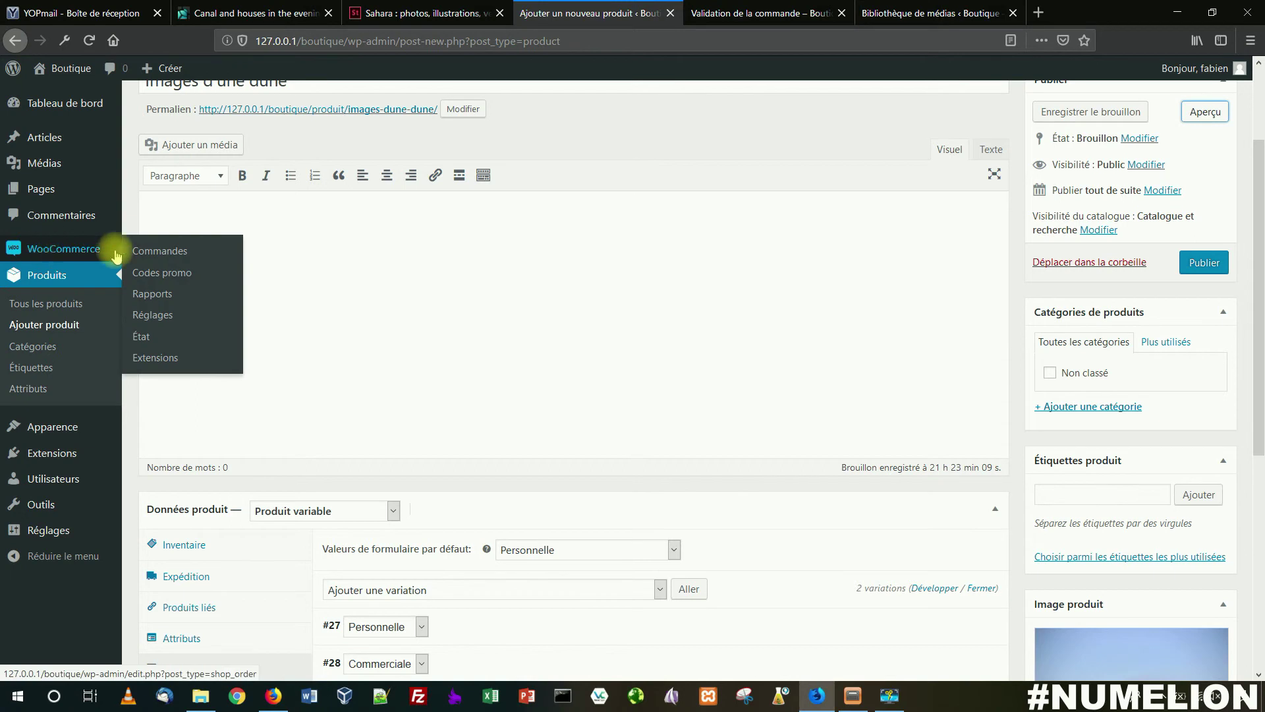
click(162, 257)
click(808, 315)
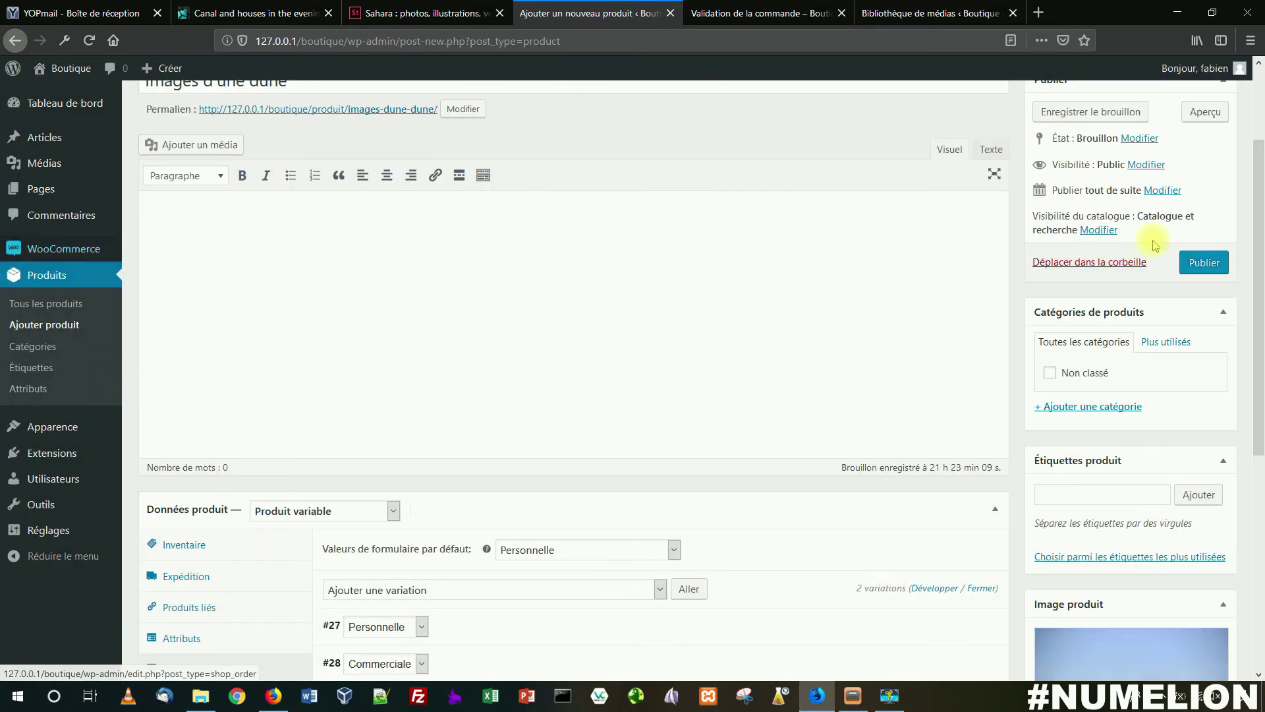
click(1200, 262)
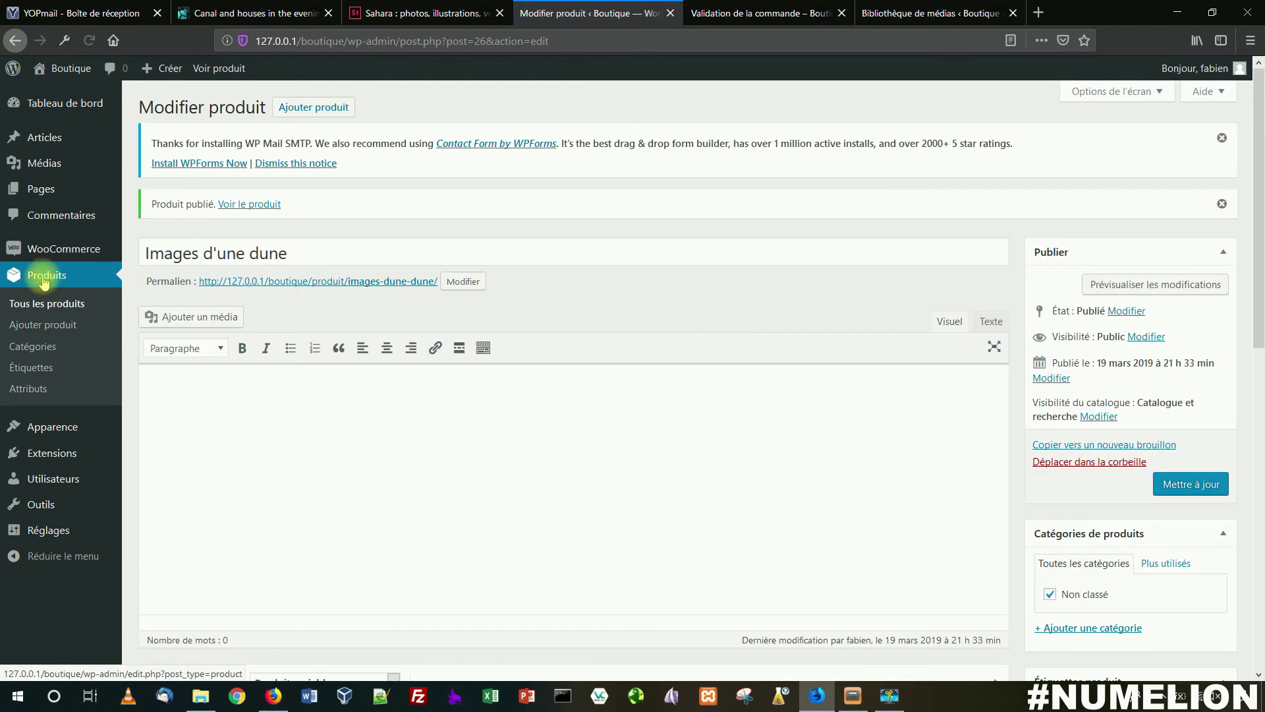
Open the newest WooCommerce order, the one with the En attente status, from the shop's order list
mouse_move(52, 249)
click(170, 253)
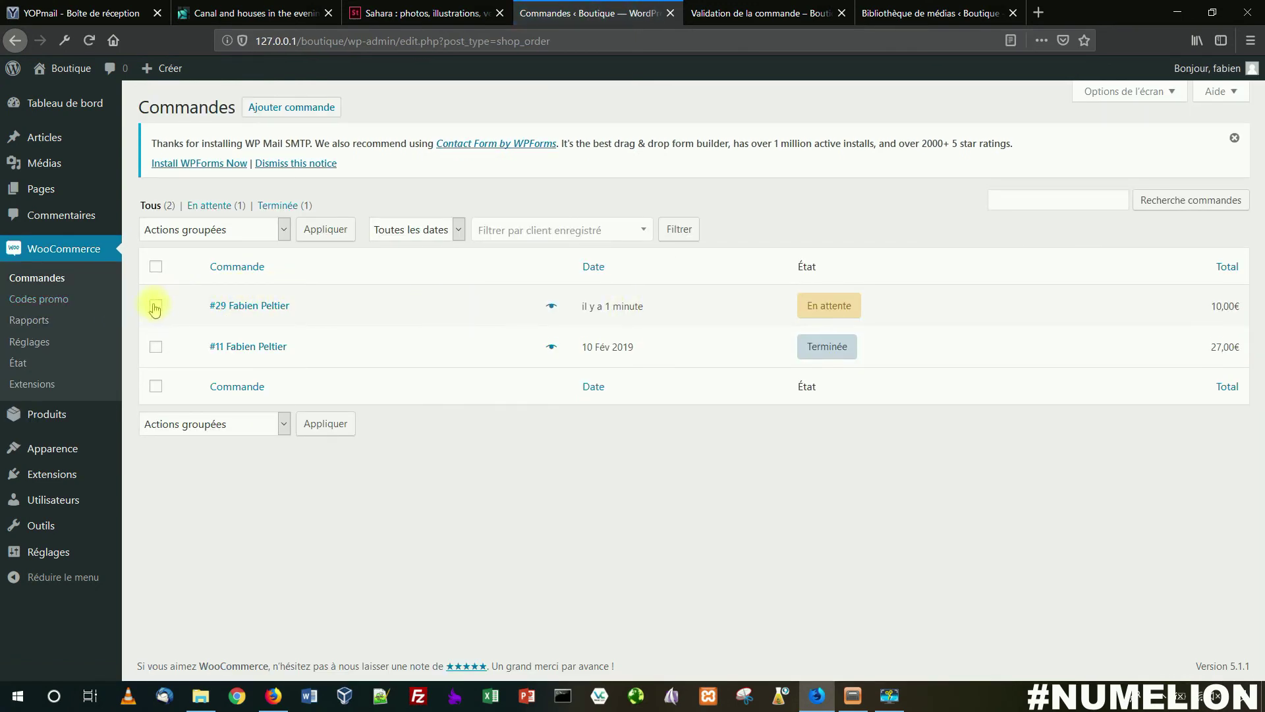
click(249, 307)
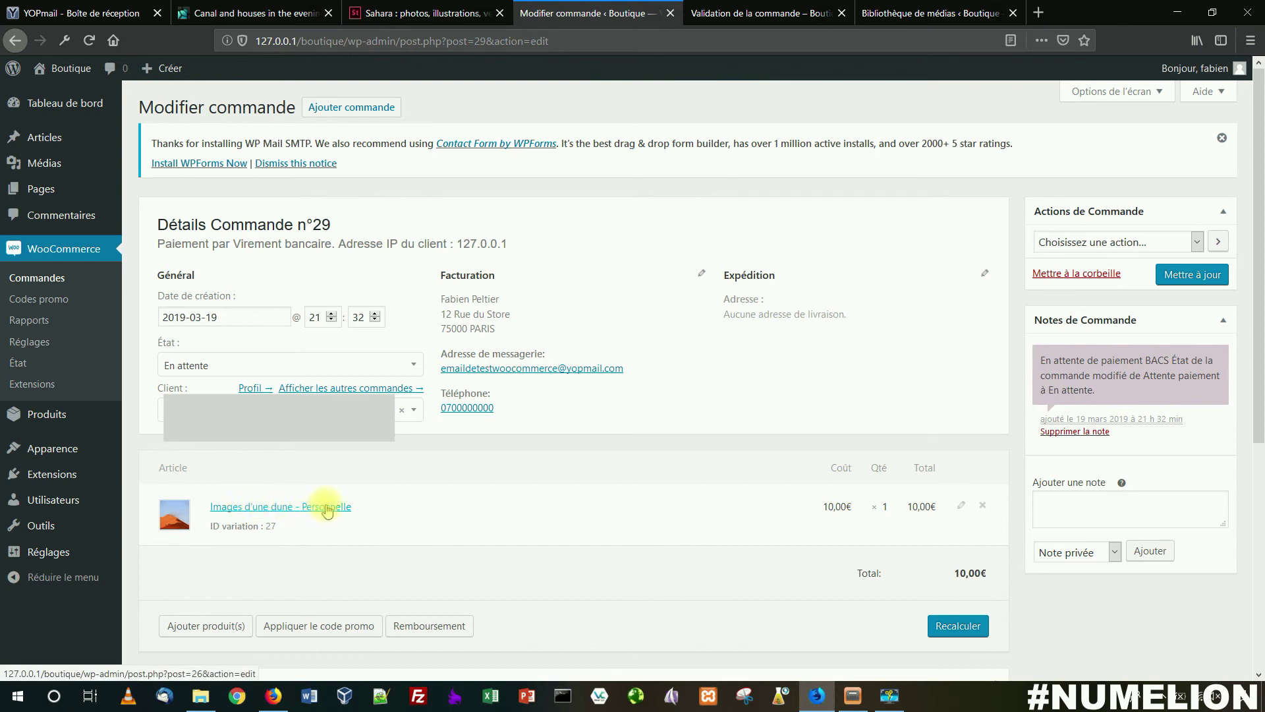
Set the order's status to Terminée and update the order
click(315, 364)
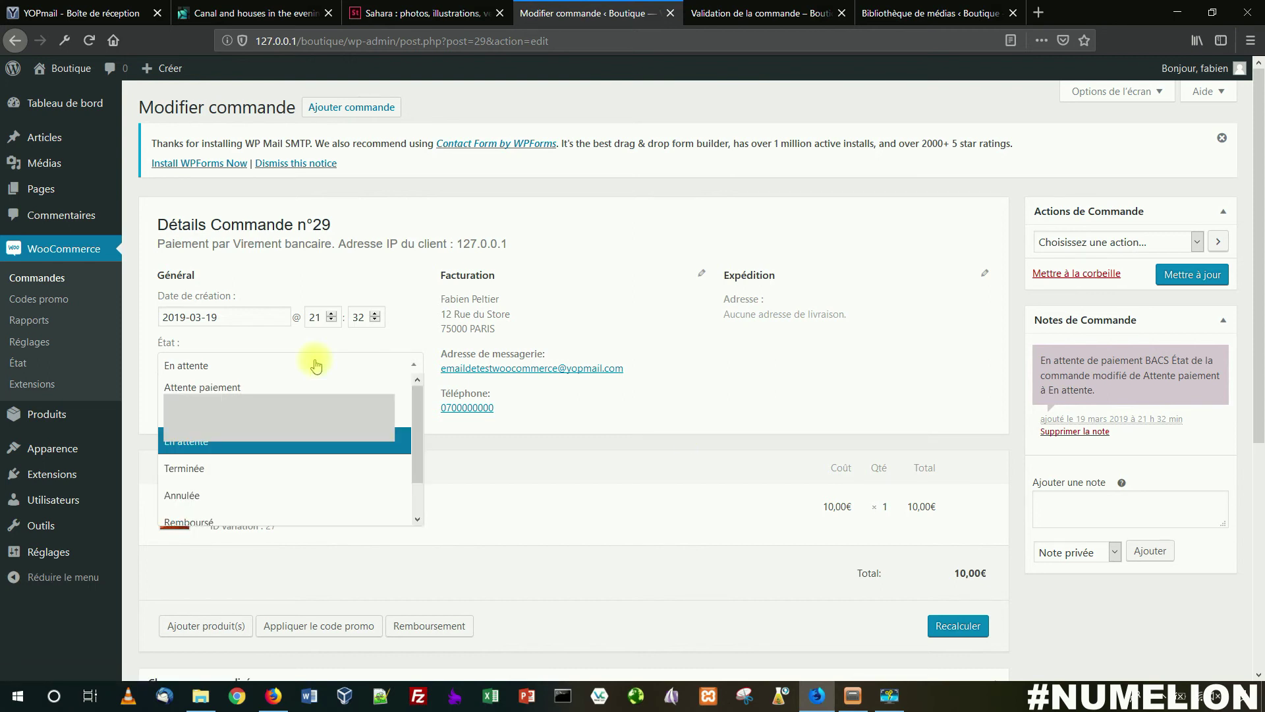
click(197, 470)
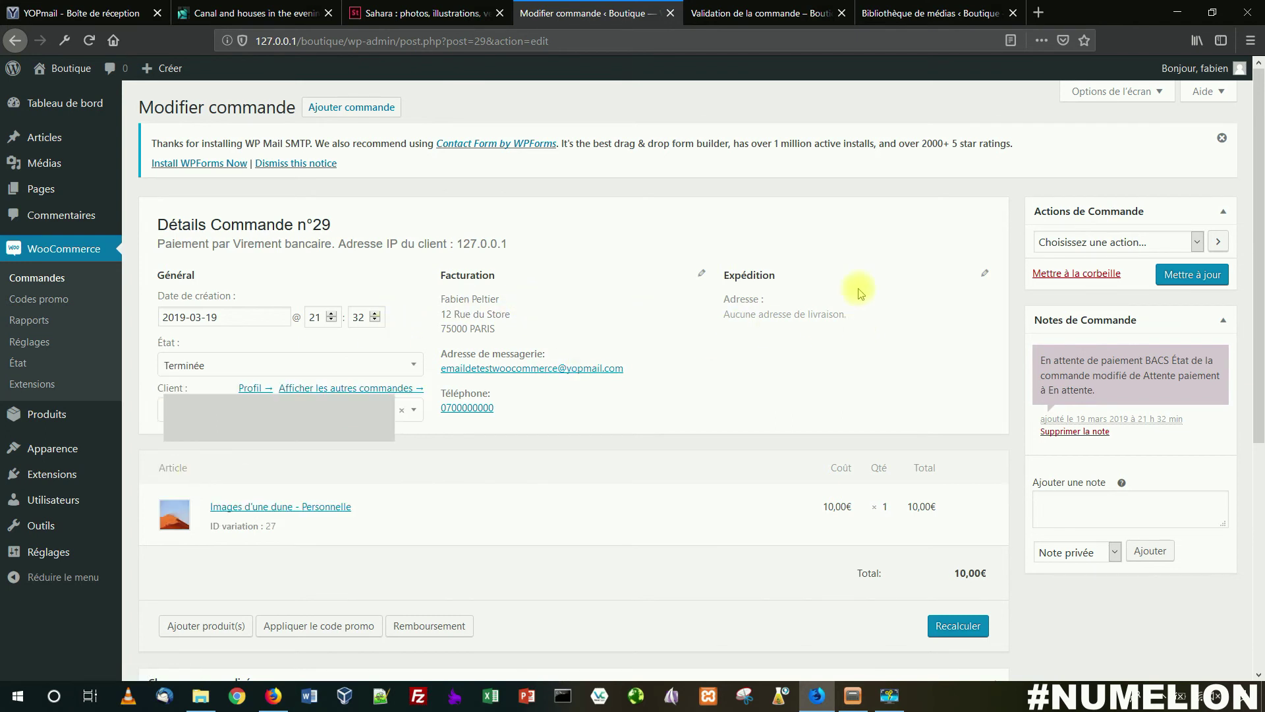
click(1122, 243)
click(1118, 251)
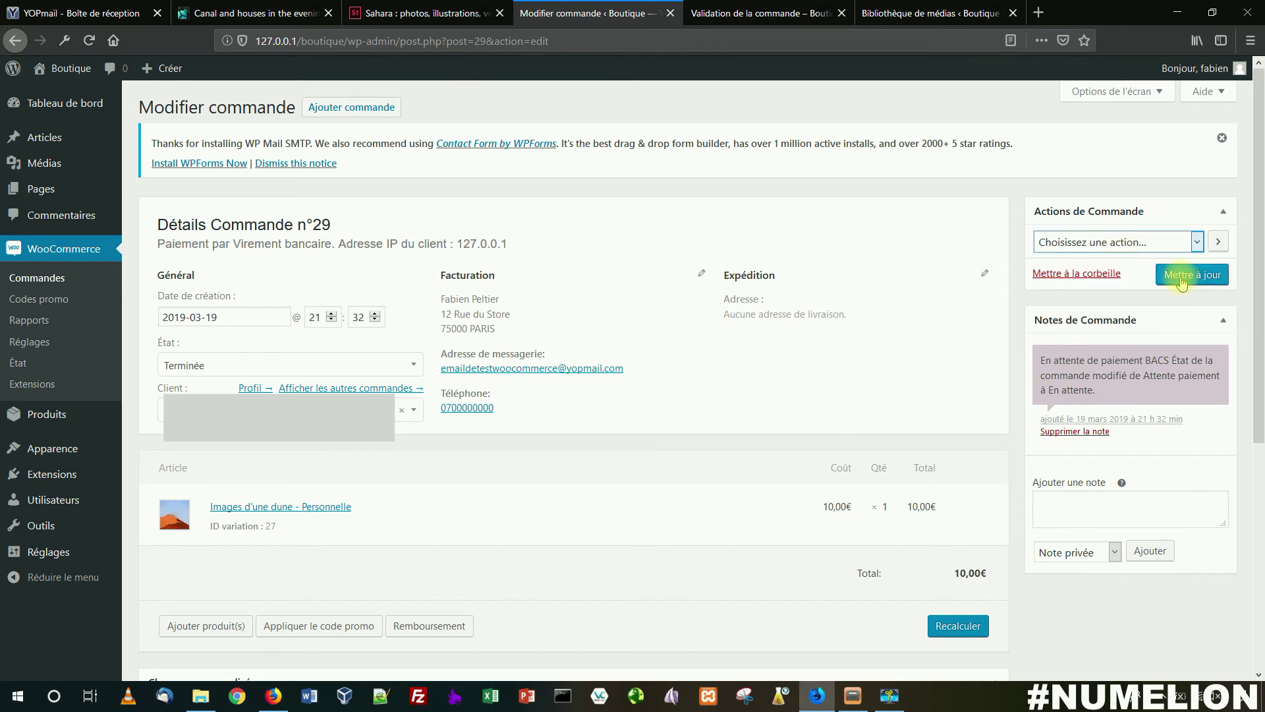
click(1191, 274)
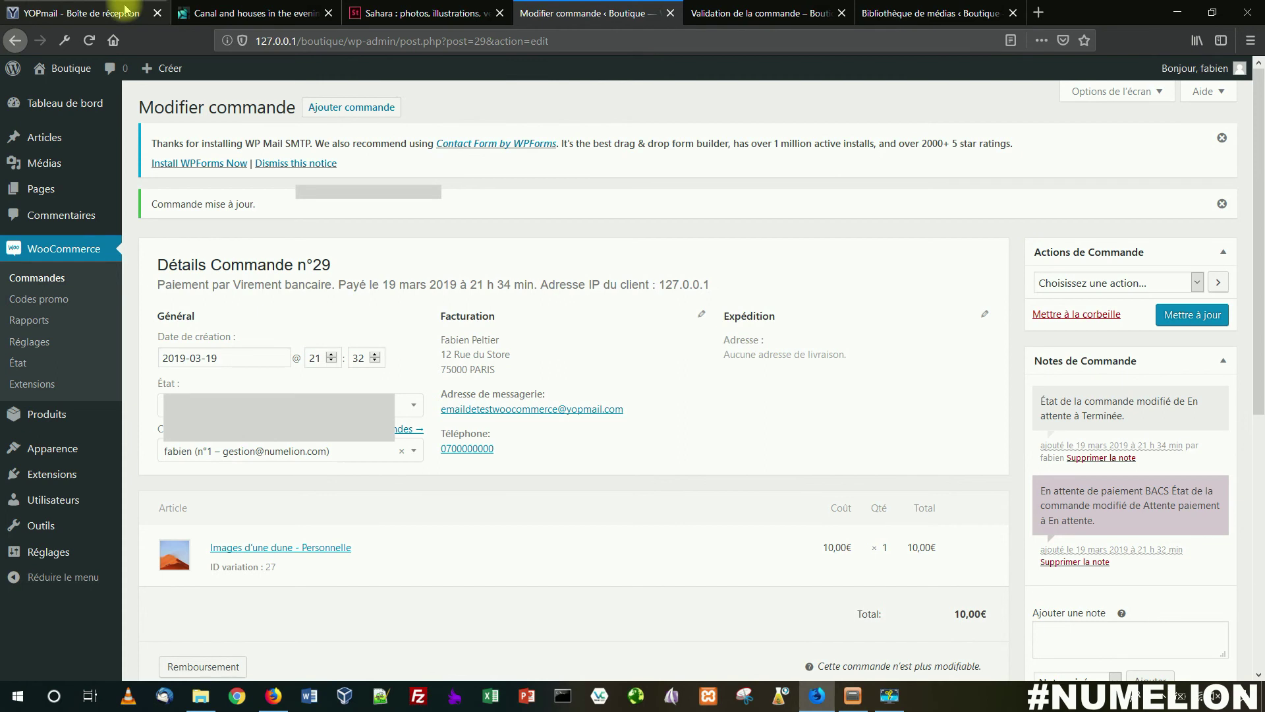
Switch to the YOPmail inbox, refresh it and read the order completion e-mail with its download section and order summary
click(85, 13)
click(191, 142)
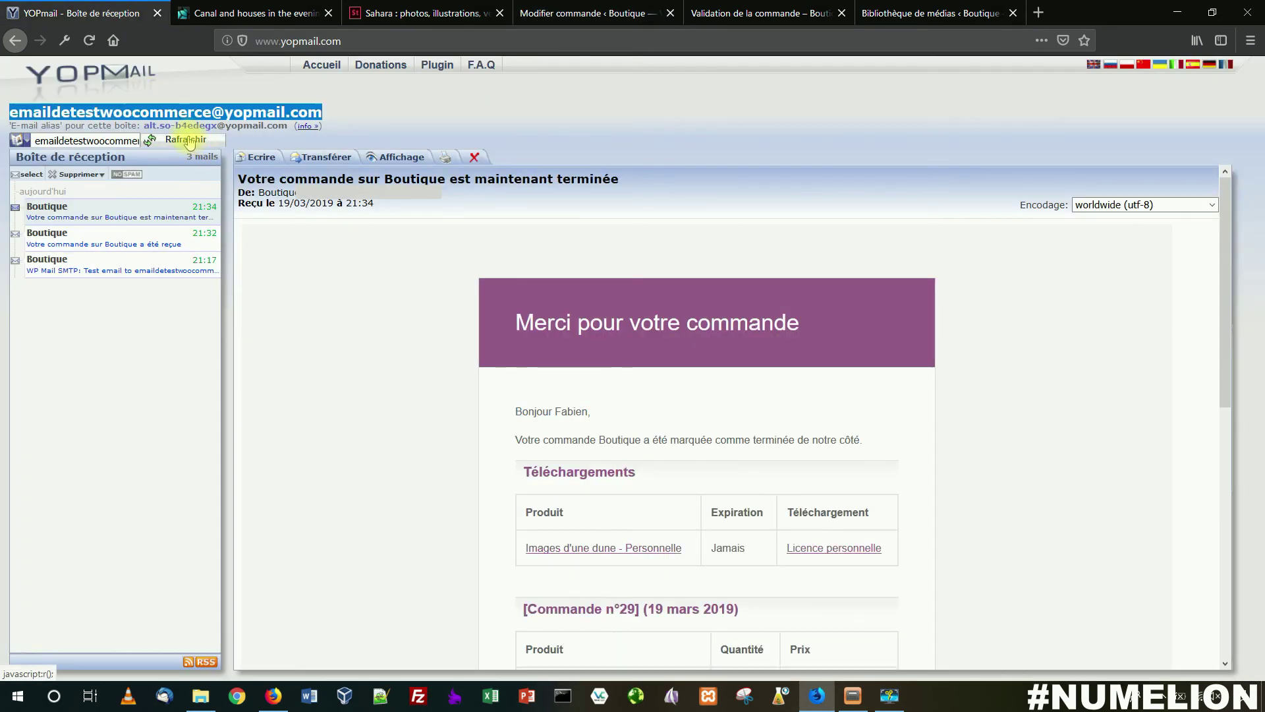
click(109, 214)
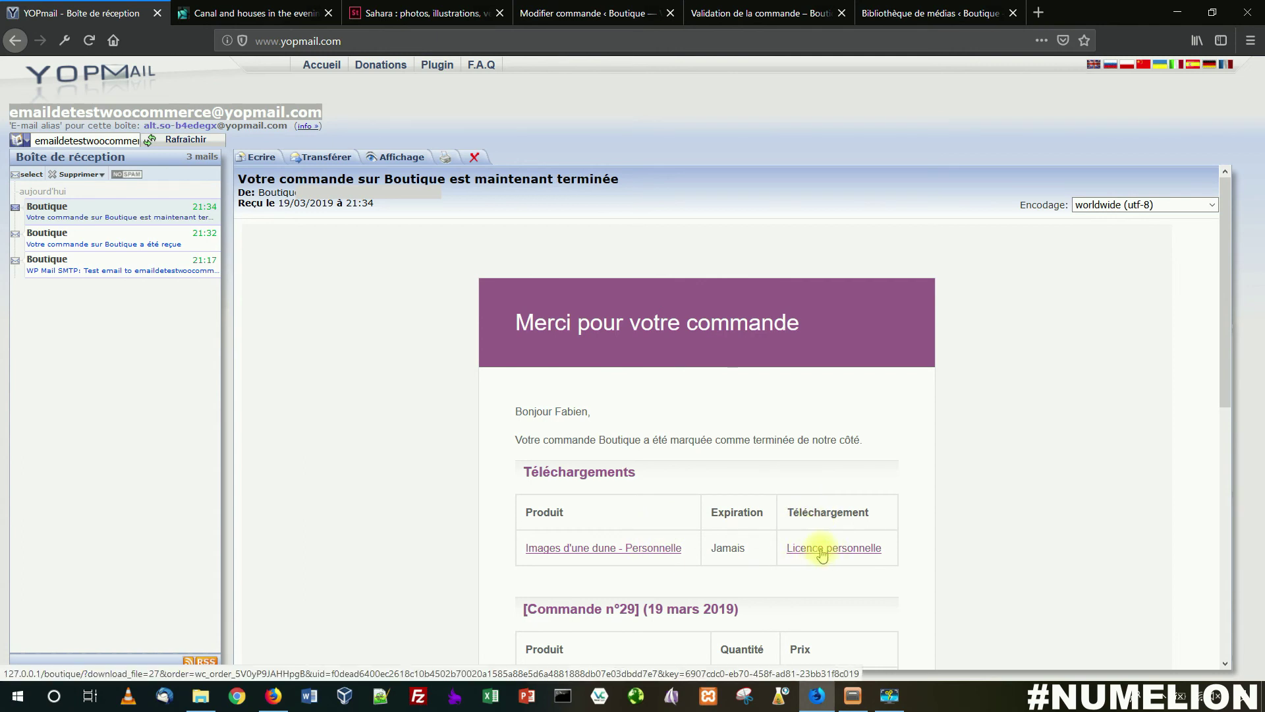
scroll(822, 553, down, 1)
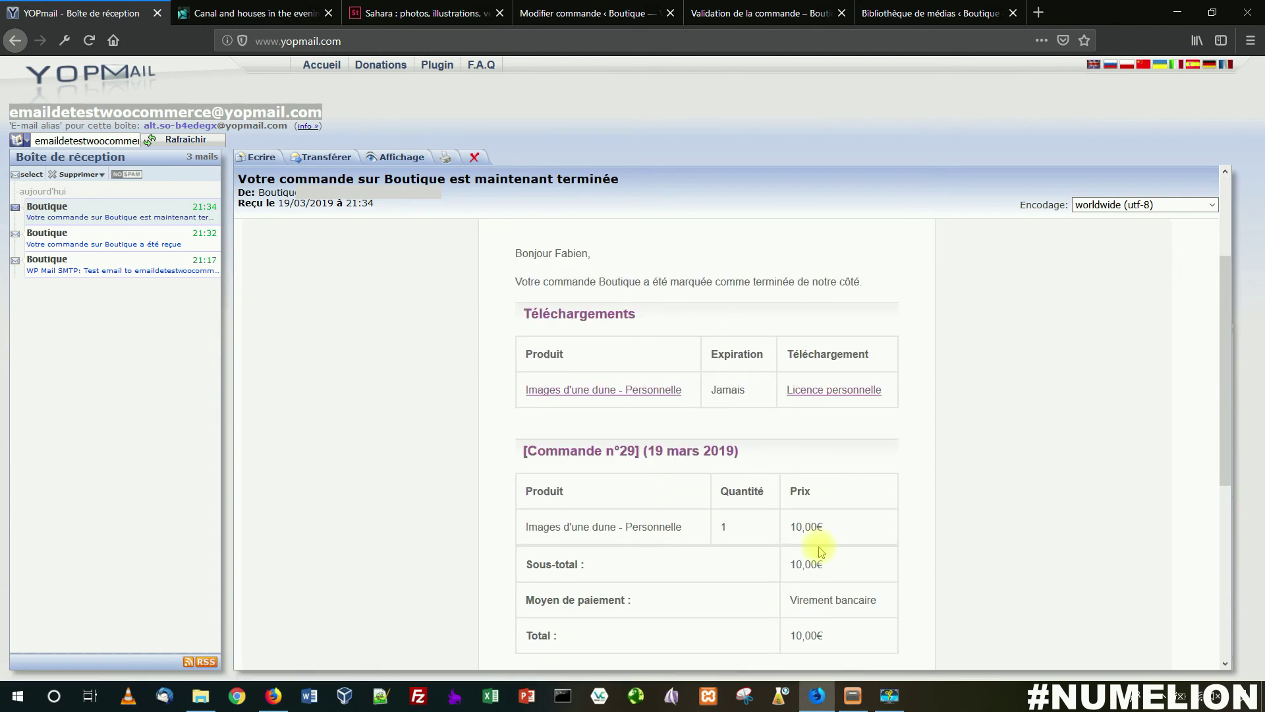
scroll(822, 550, up, 1)
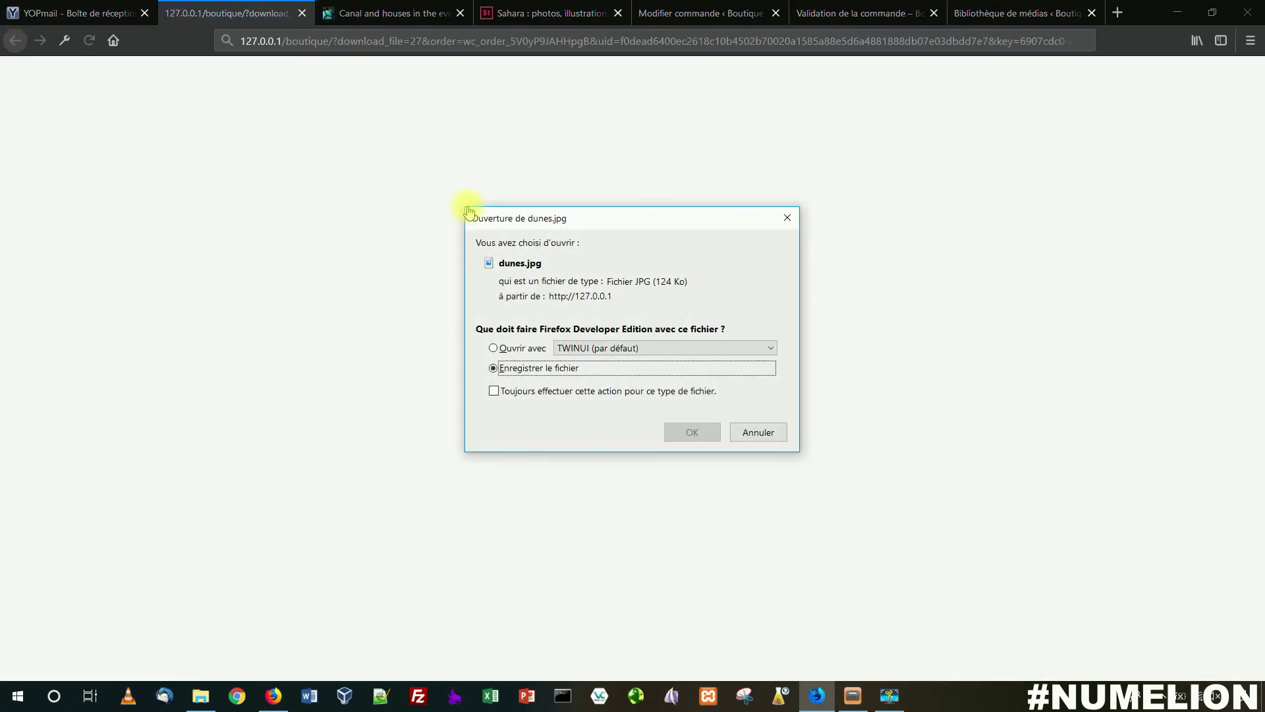
Open dunes.jpg from the e-mail's Licence personnelle download in the default image viewer, check the picture and close the viewer
click(520, 348)
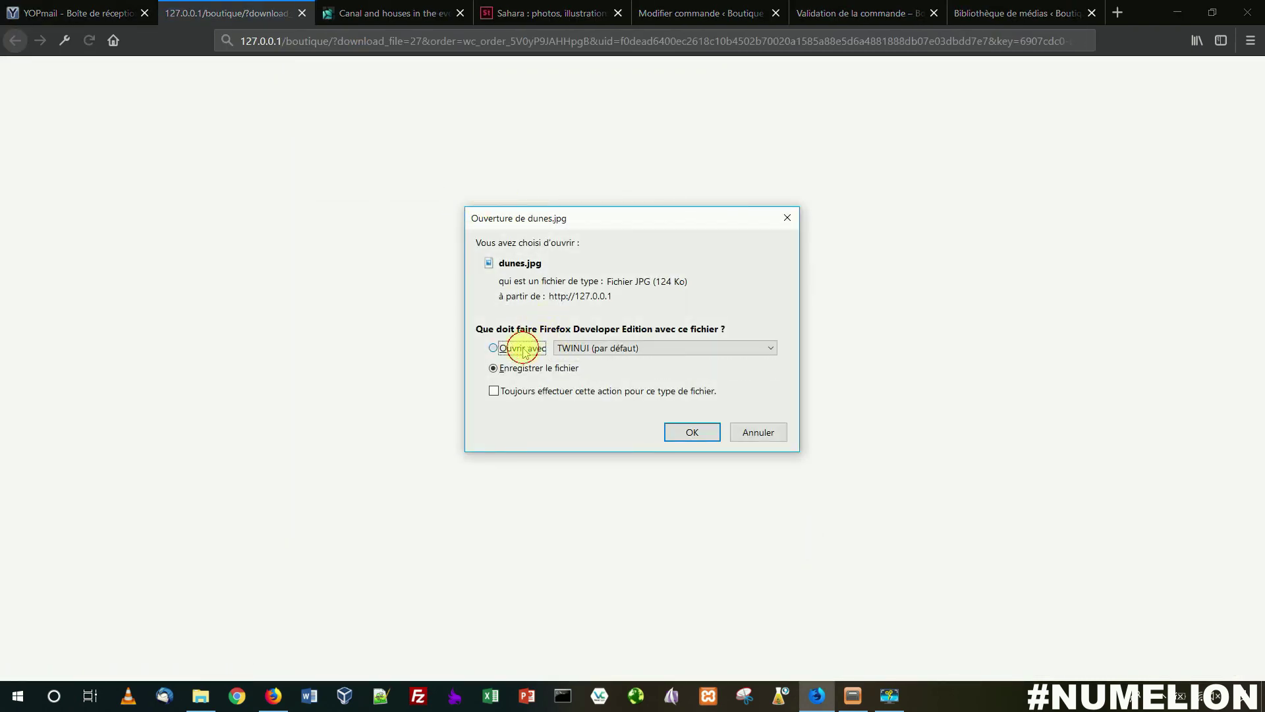
click(688, 431)
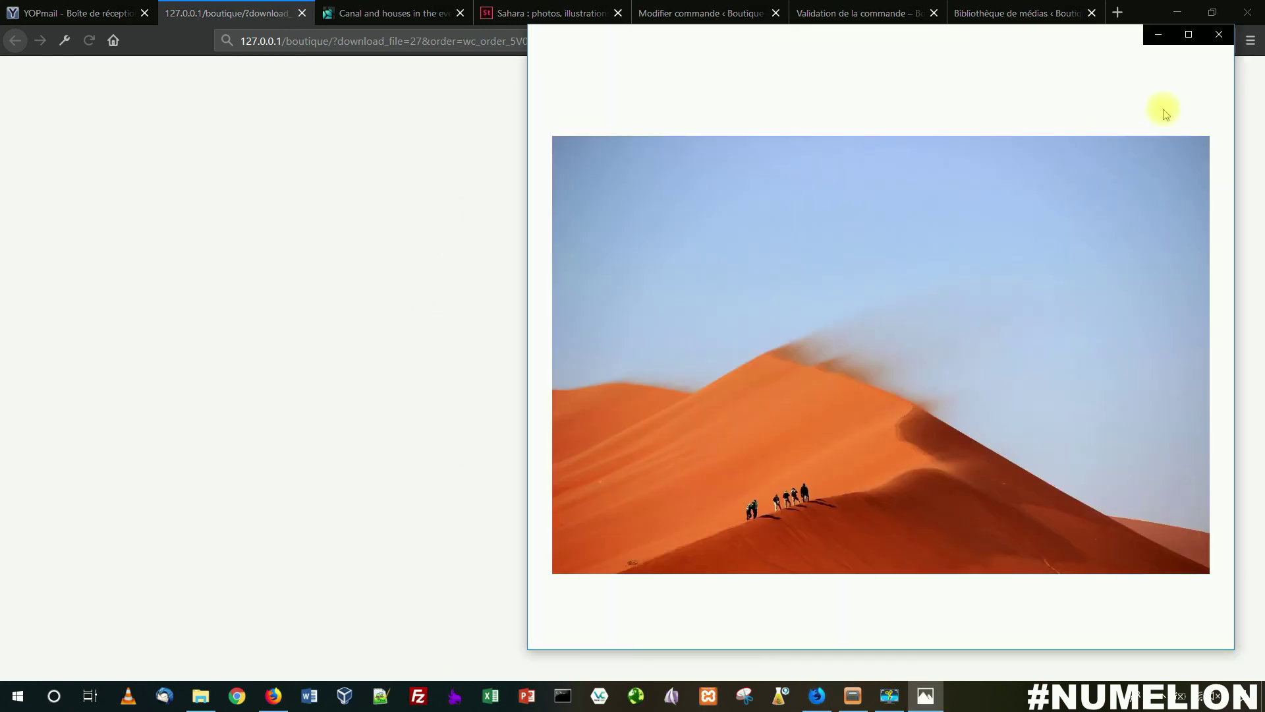
click(1219, 34)
Return to the shop's order confirmation page by way of the YOPmail inbox
click(36, 14)
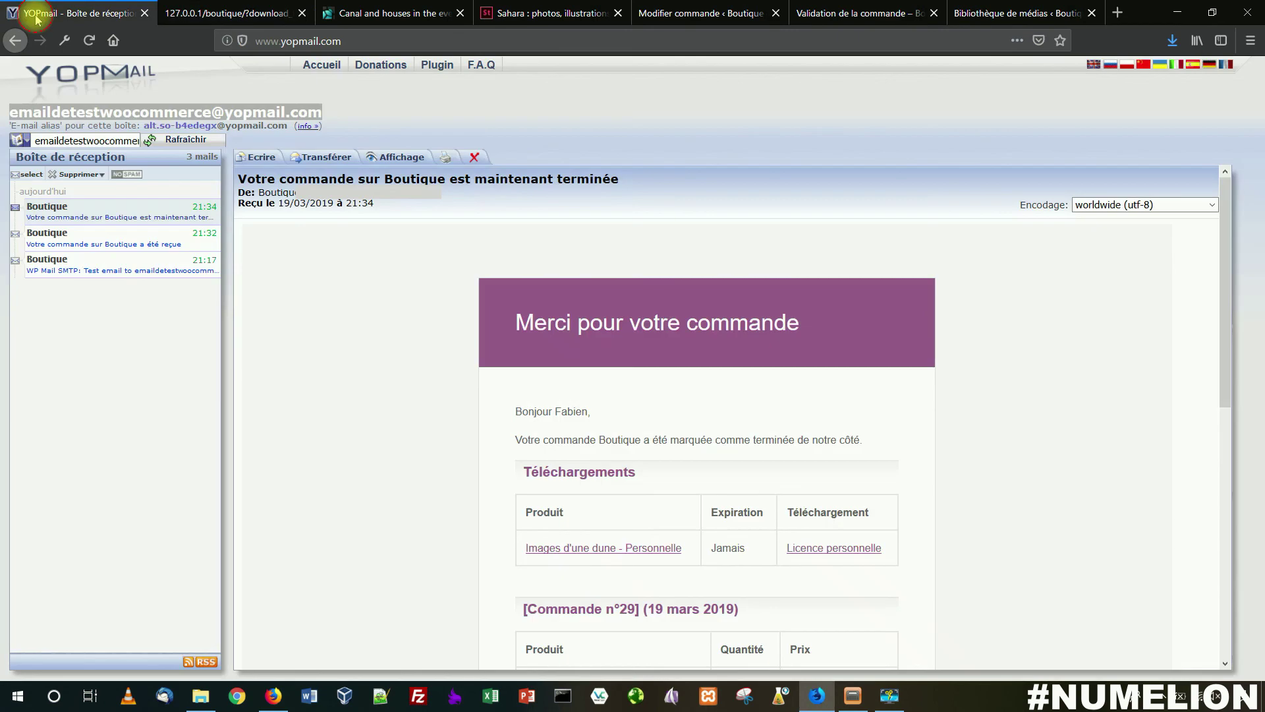
click(886, 12)
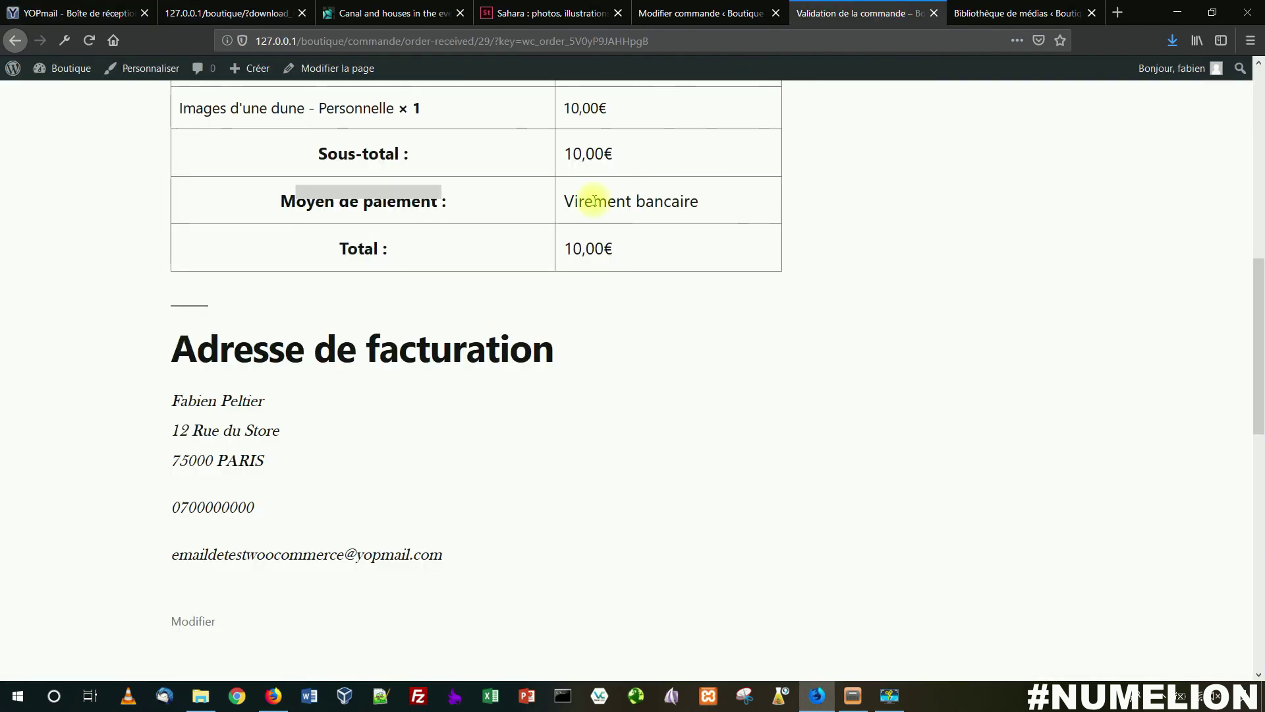